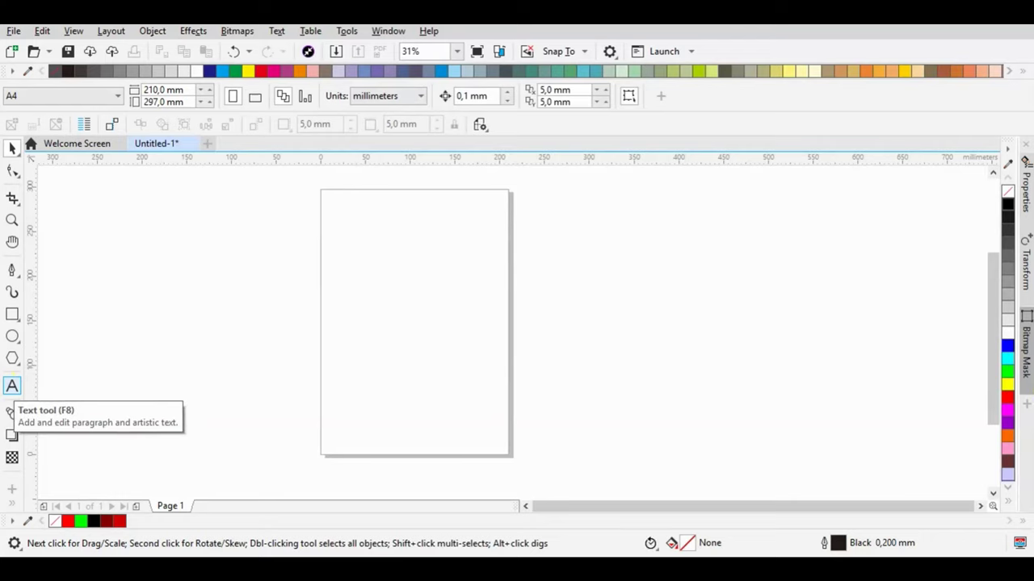
- Draw a rectangle about 58 mm wide and 69 mm high on the page
{"action": "scroll", "coordinate": [461, 261], "scroll_direction": "up", "scroll_amount": 2}
{"action": "left_click_drag", "start_coordinate": [298, 273], "coordinate": [401, 395]}
{"action": "left_click", "coordinate": [12, 170]}
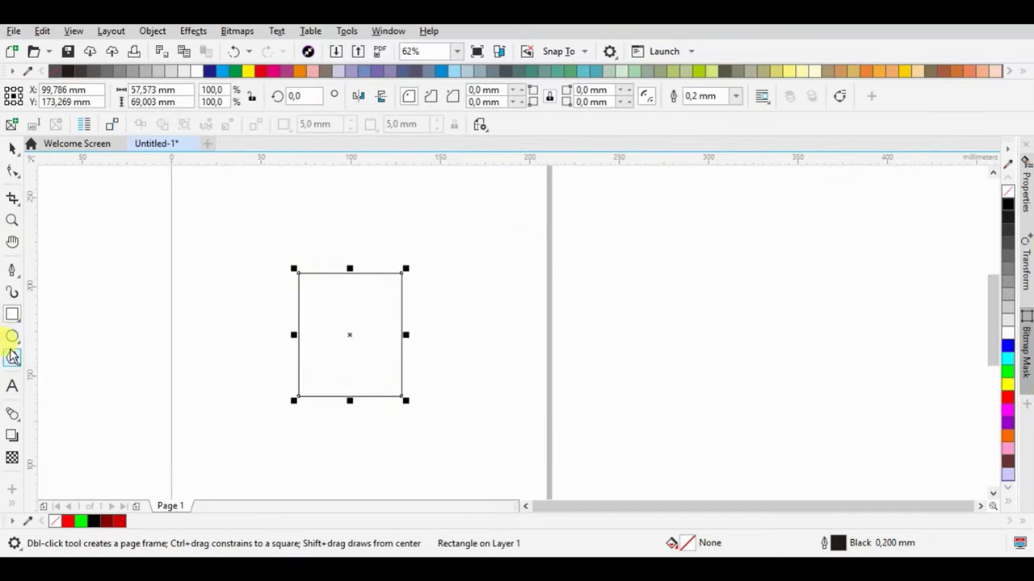
{"action": "key", "text": "F7"}
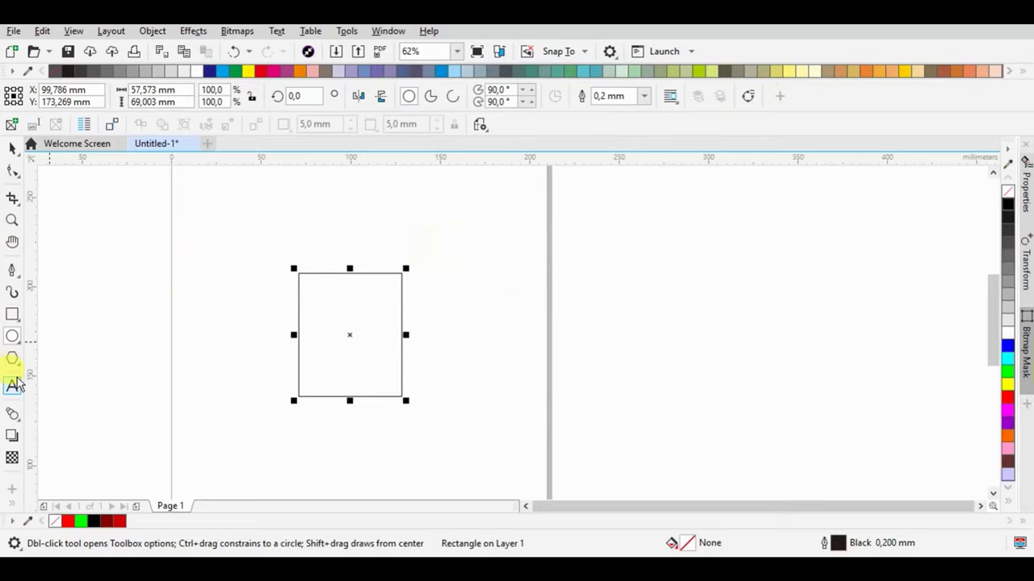
- Add the artistic text "Press ctrl + drag for cretaing perfect shape" above and beside the rectangle
{"action": "left_click", "coordinate": [13, 385]}
{"action": "left_click", "coordinate": [422, 236]}
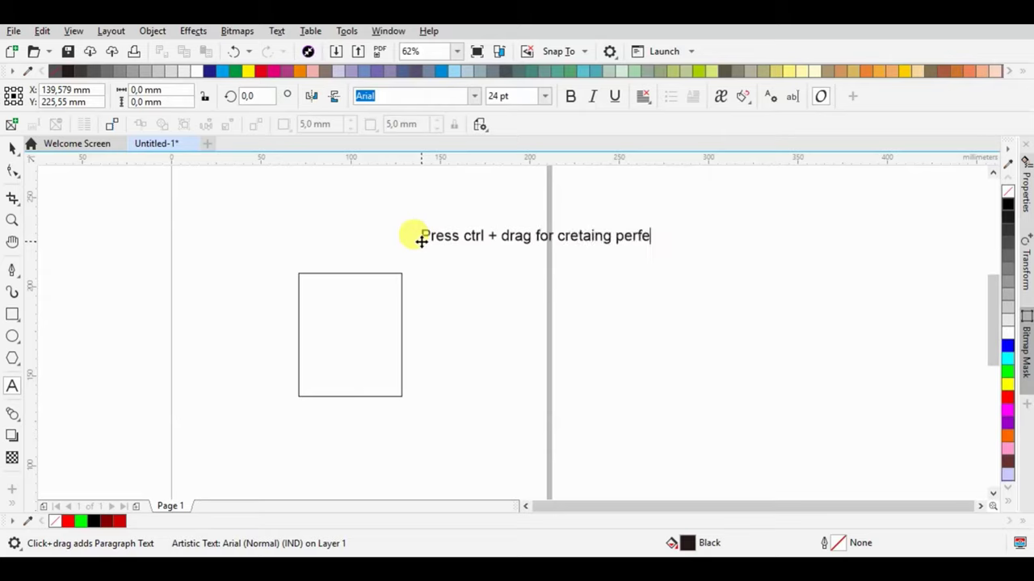
{"action": "type", "text": "e"}
{"action": "left_click", "coordinate": [12, 148]}
- Draw a perfect circle, arrange it beside the rectangle near the page's left edge, and enlarge it to about 75 mm in diameter
{"action": "left_click", "coordinate": [12, 336]}
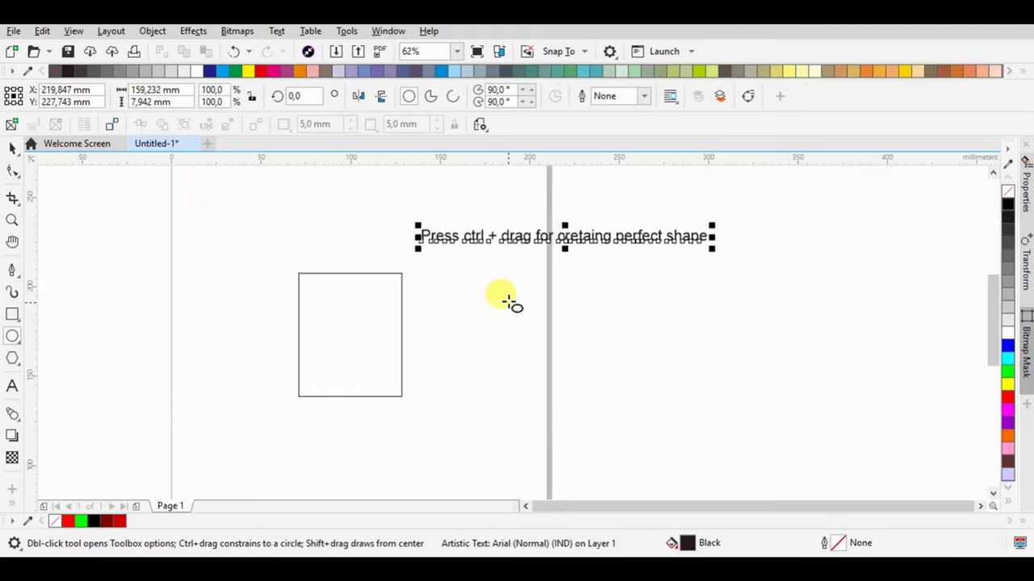
{"action": "left_click_drag", "start_coordinate": [440, 278], "coordinate": [538, 378]}
{"action": "left_click", "coordinate": [13, 148]}
{"action": "left_click_drag", "start_coordinate": [361, 317], "coordinate": [237, 301]}
{"action": "left_click_drag", "start_coordinate": [483, 316], "coordinate": [356, 307]}
{"action": "left_click_drag", "start_coordinate": [420, 375], "coordinate": [454, 409]}
{"action": "left_click_drag", "start_coordinate": [405, 335], "coordinate": [363, 293]}
- Copy the circle, scale the copy to about 50 mm in diameter, and place it concentrically inside the large circle
{"action": "left_click", "coordinate": [274, 292]}
{"action": "left_click", "coordinate": [392, 316]}
{"action": "right_click", "coordinate": [364, 293]}
{"action": "left_click", "coordinate": [401, 194]}
{"action": "right_click", "coordinate": [389, 290]}
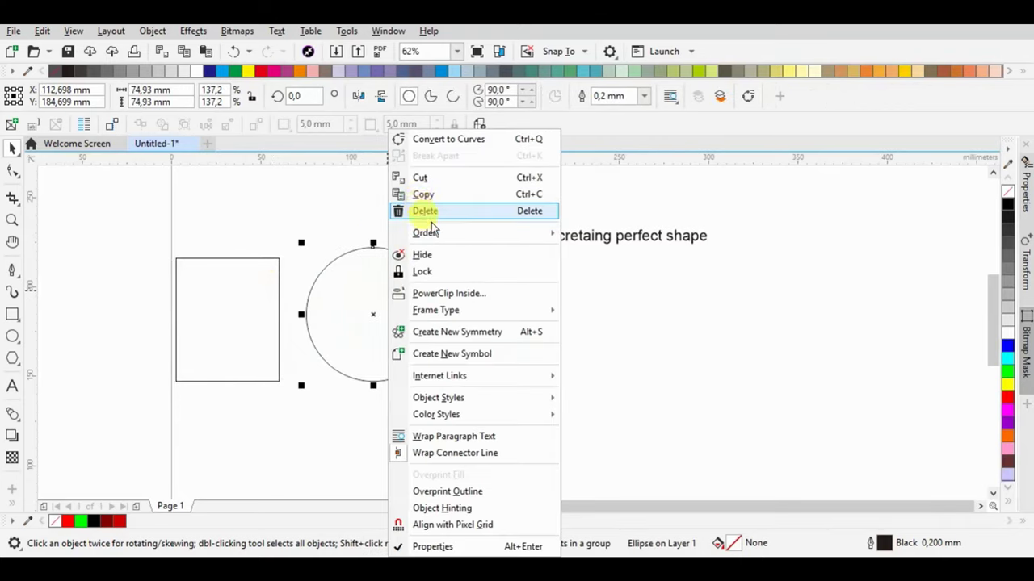
{"action": "left_click", "coordinate": [277, 219]}
{"action": "key", "text": "ctrl+v"}
{"action": "left_click_drag", "start_coordinate": [381, 284], "coordinate": [489, 283]}
{"action": "left_click_drag", "start_coordinate": [549, 381], "coordinate": [533, 362]}
{"action": "left_click_drag", "start_coordinate": [483, 315], "coordinate": [373, 314]}
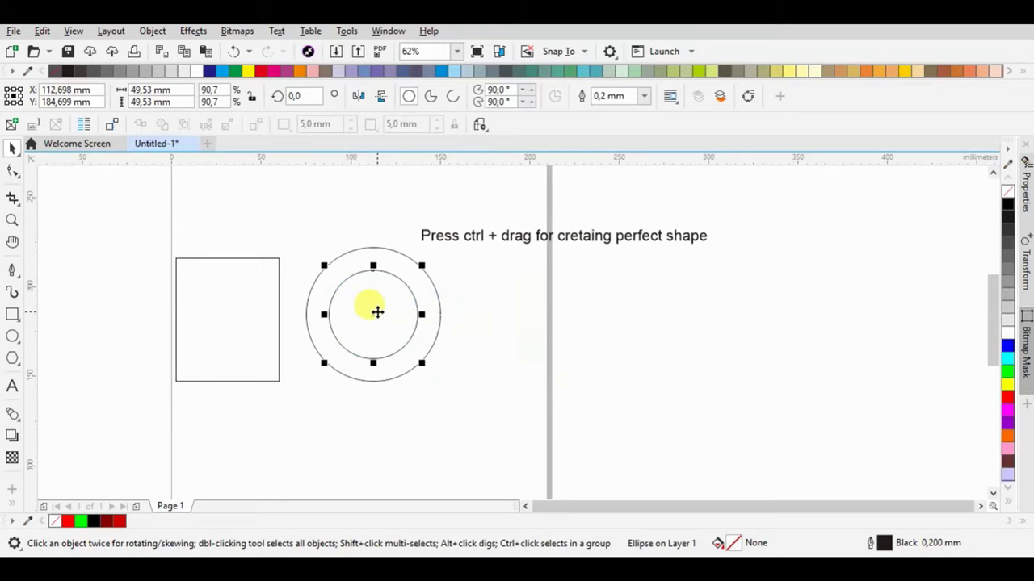
- Shrink the rectangle to about 29 mm wide and 51 mm high
{"action": "left_click", "coordinate": [186, 298]}
{"action": "scroll", "coordinate": [186, 298], "scroll_direction": "up", "scroll_amount": 2}
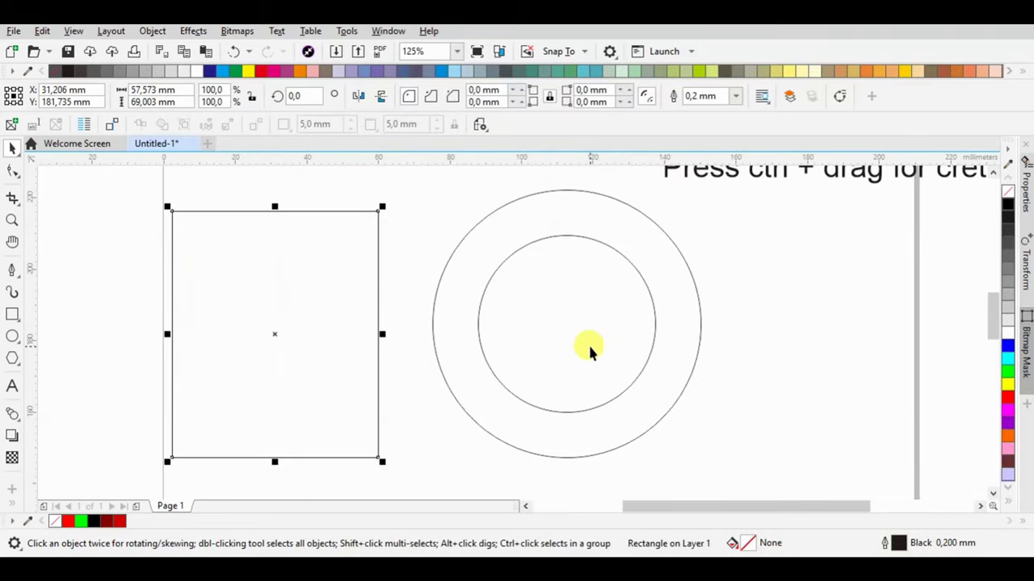
{"action": "left_click_drag", "start_coordinate": [382, 333], "coordinate": [279, 211]}
{"action": "left_click_drag", "start_coordinate": [225, 458], "coordinate": [223, 398]}
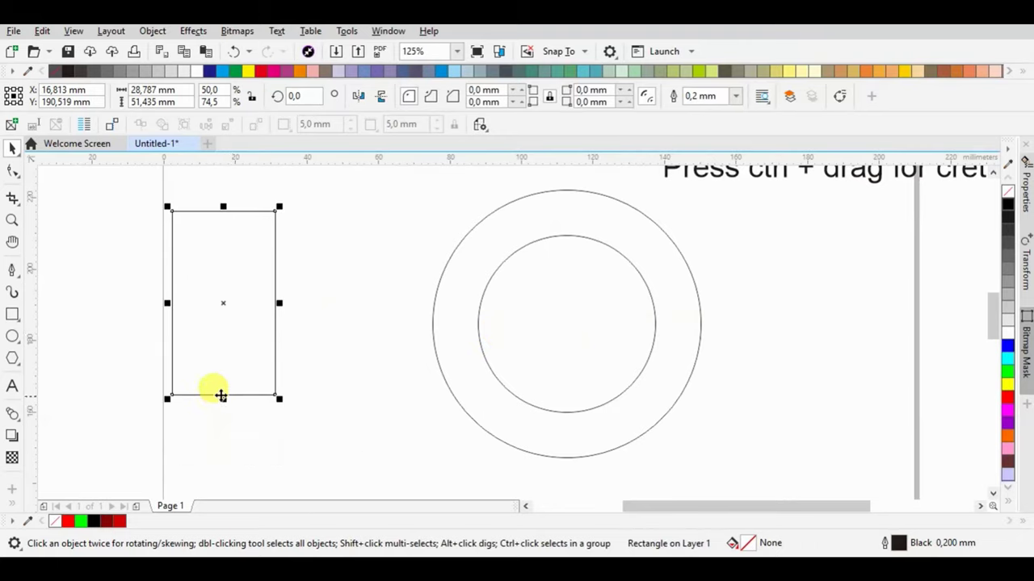
- Place a copy of the inner circle over the rectangle's left edge and trim a concave notch into the rectangle with it
{"action": "left_click_drag", "start_coordinate": [547, 306], "coordinate": [95, 244]}
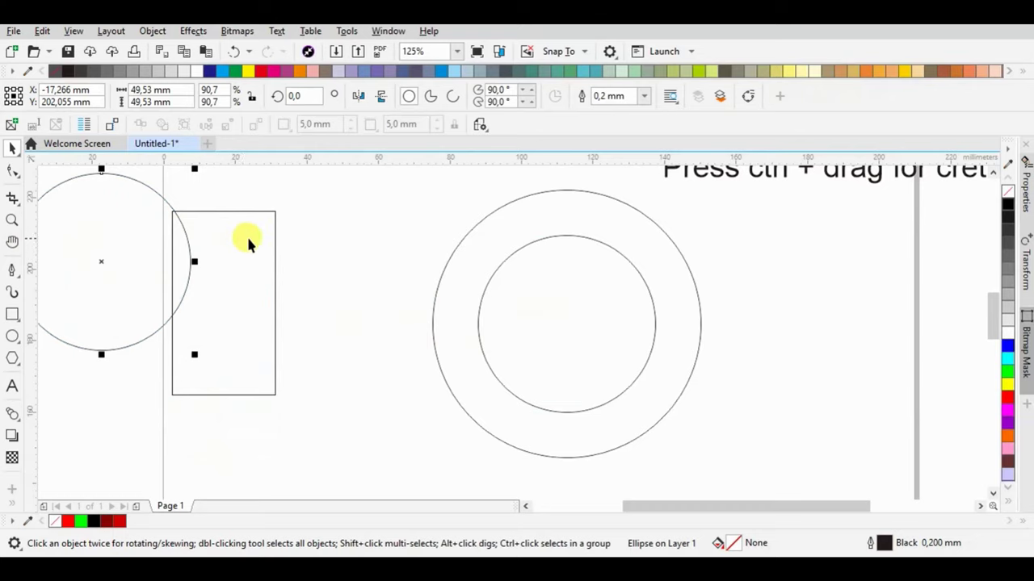
{"action": "left_click", "coordinate": [274, 255], "text": "shift"}
{"action": "left_click", "coordinate": [529, 96]}
- Remove the notched shape's bottom-left corner node and bend the lower-left side outward into a curve
{"action": "double_click", "coordinate": [172, 359]}
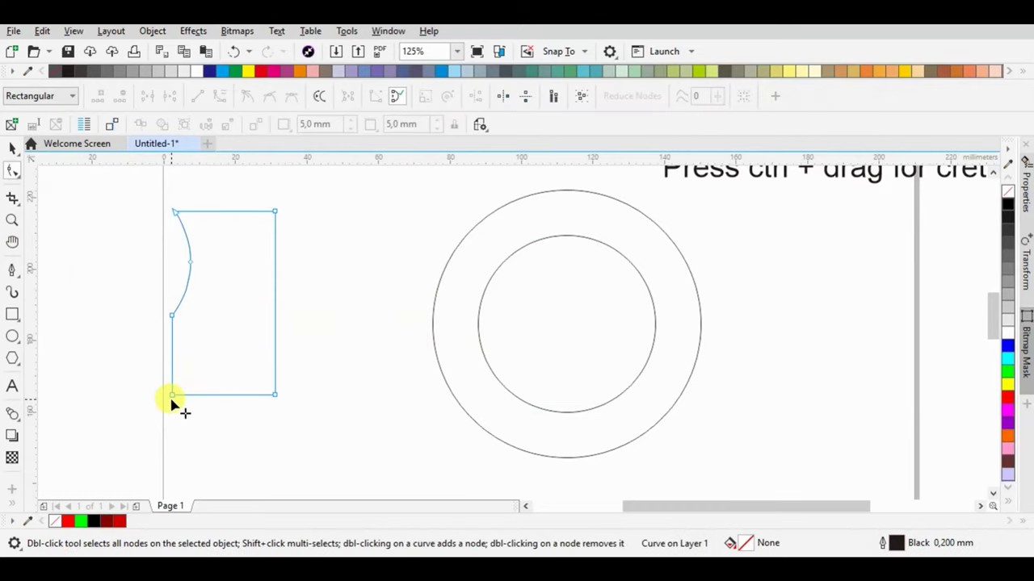
{"action": "right_click", "coordinate": [172, 396]}
{"action": "left_click", "coordinate": [173, 396]}
{"action": "double_click", "coordinate": [173, 395]}
{"action": "right_click", "coordinate": [237, 366]}
{"action": "left_click", "coordinate": [289, 193]}
{"action": "left_click_drag", "start_coordinate": [224, 353], "coordinate": [211, 367]}
- Add a node near the left end of the top edge and raise the edge to form a slanted corner
{"action": "right_click", "coordinate": [237, 212]}
{"action": "left_click", "coordinate": [204, 214]}
{"action": "double_click", "coordinate": [203, 213]}
{"action": "left_click_drag", "start_coordinate": [192, 197], "coordinate": [288, 231]}
{"action": "left_click_drag", "start_coordinate": [275, 211], "coordinate": [277, 185]}
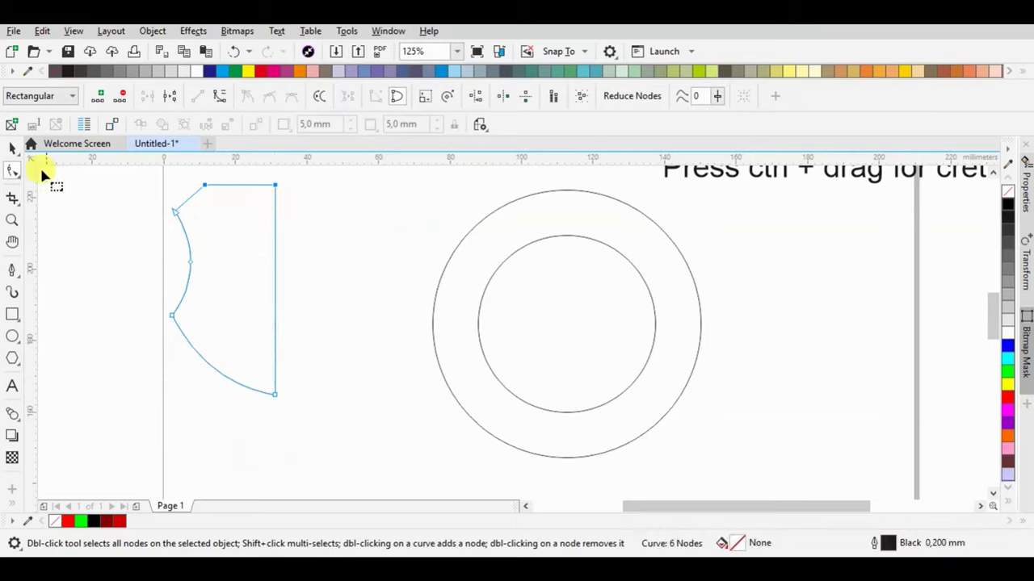
- Duplicate the half shield against its straight side and mirror the copy horizontally to complete the shield outline
{"action": "left_click", "coordinate": [12, 148]}
{"action": "left_click_drag", "start_coordinate": [209, 208], "coordinate": [299, 220]}
{"action": "left_click", "coordinate": [358, 95]}
- Draw a rectangle about 78 × 44 mm over the shield's lower part, intersect it with both halves, and delete the rectangle
{"action": "left_click", "coordinate": [12, 315]}
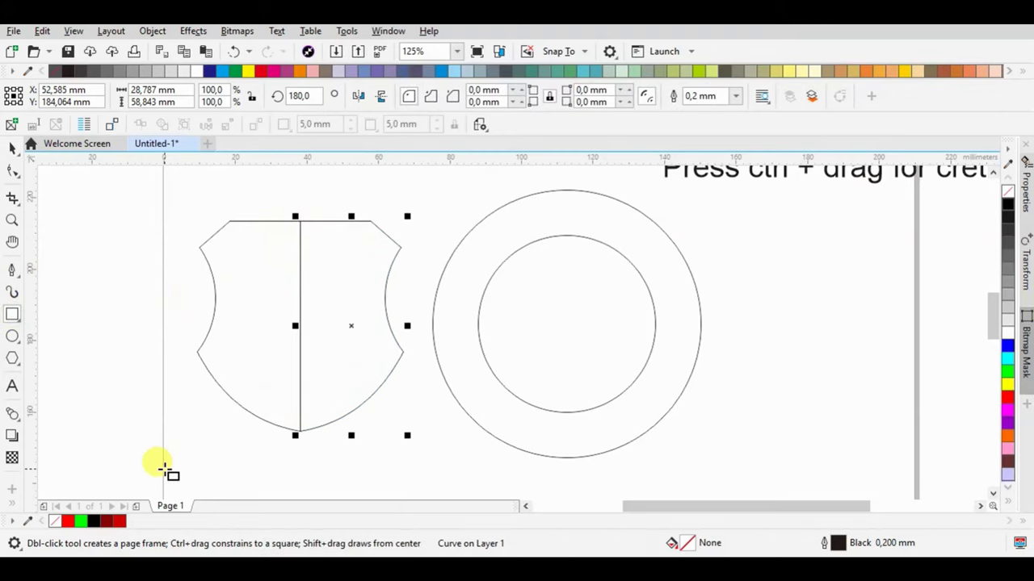
{"action": "left_click_drag", "start_coordinate": [165, 468], "coordinate": [443, 313]}
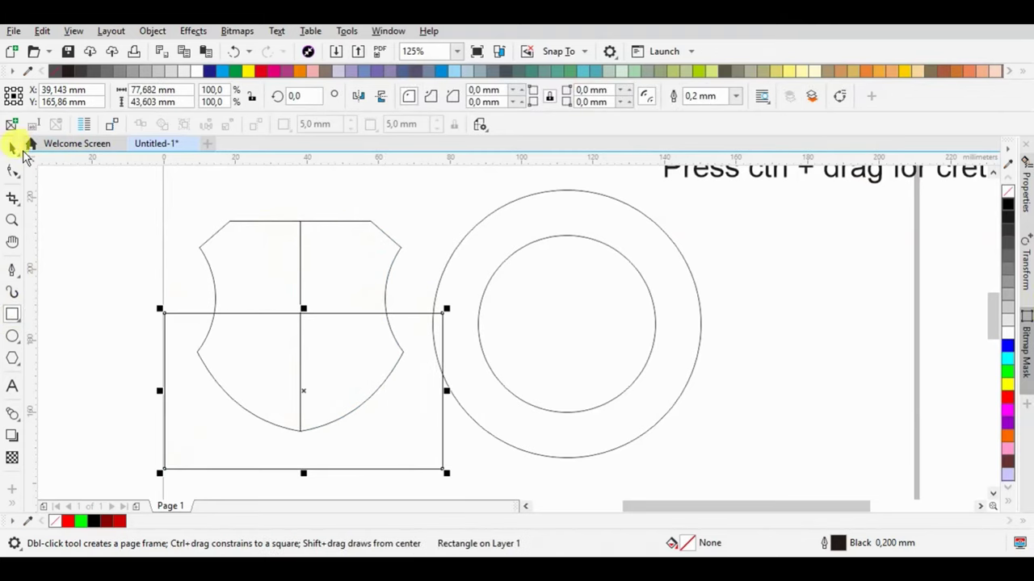
{"action": "key", "text": "space"}
{"action": "left_click", "coordinate": [256, 261], "text": "shift"}
{"action": "left_click", "coordinate": [482, 98]}
{"action": "left_click", "coordinate": [410, 329]}
{"action": "left_click", "coordinate": [354, 255], "text": "shift"}
{"action": "left_click", "coordinate": [482, 97]}
{"action": "left_click", "coordinate": [390, 406]}
{"action": "key", "text": "Delete"}
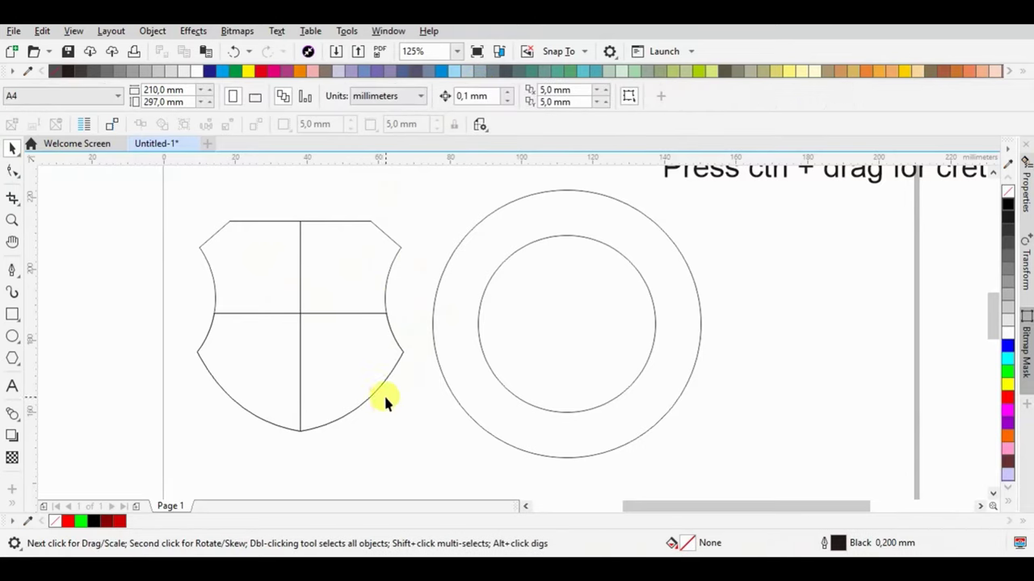
- Fill the shield's lower-left section and its right half with blue
{"action": "left_click", "coordinate": [271, 348]}
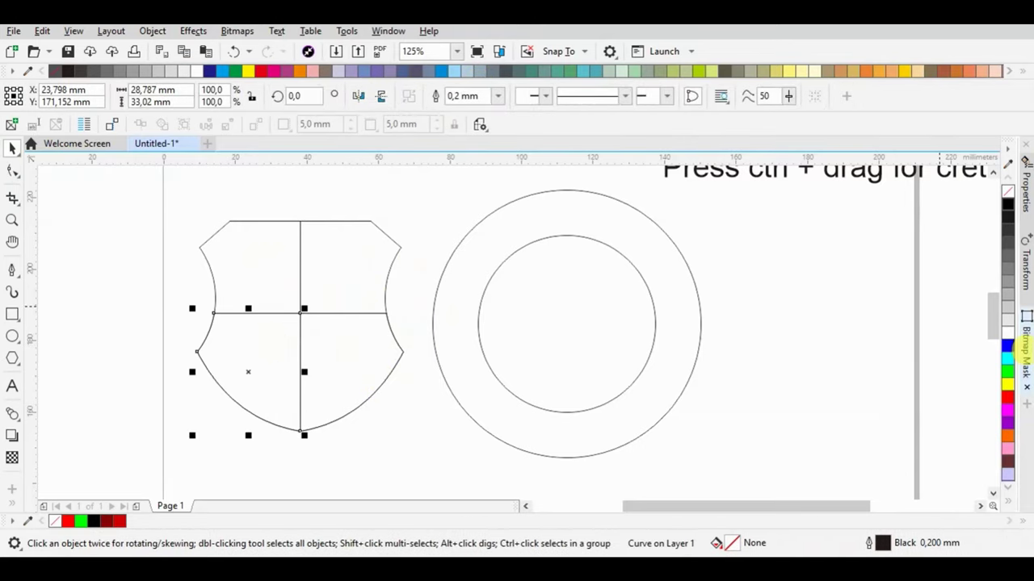
{"action": "left_click", "coordinate": [1007, 346]}
{"action": "left_click", "coordinate": [317, 316]}
{"action": "left_click", "coordinate": [1007, 346]}
{"action": "left_click", "coordinate": [702, 347]}
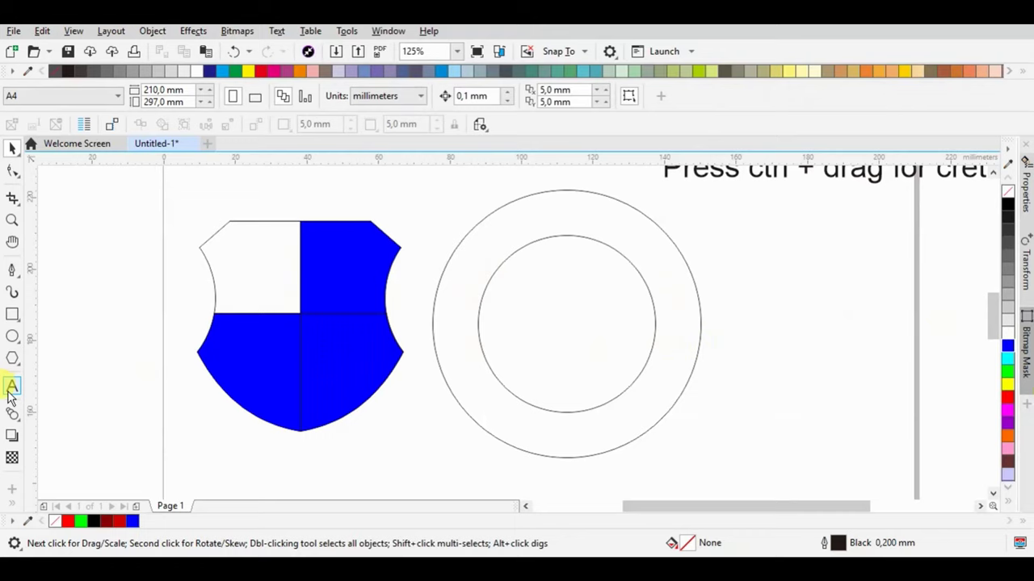
- Add the artistic text "creating object with simple shape" beneath the first note
{"action": "left_click", "coordinate": [11, 388]}
{"action": "scroll", "coordinate": [472, 286], "scroll_direction": "down", "scroll_amount": 1}
{"action": "scroll", "coordinate": [657, 247], "scroll_direction": "up", "scroll_amount": 1}
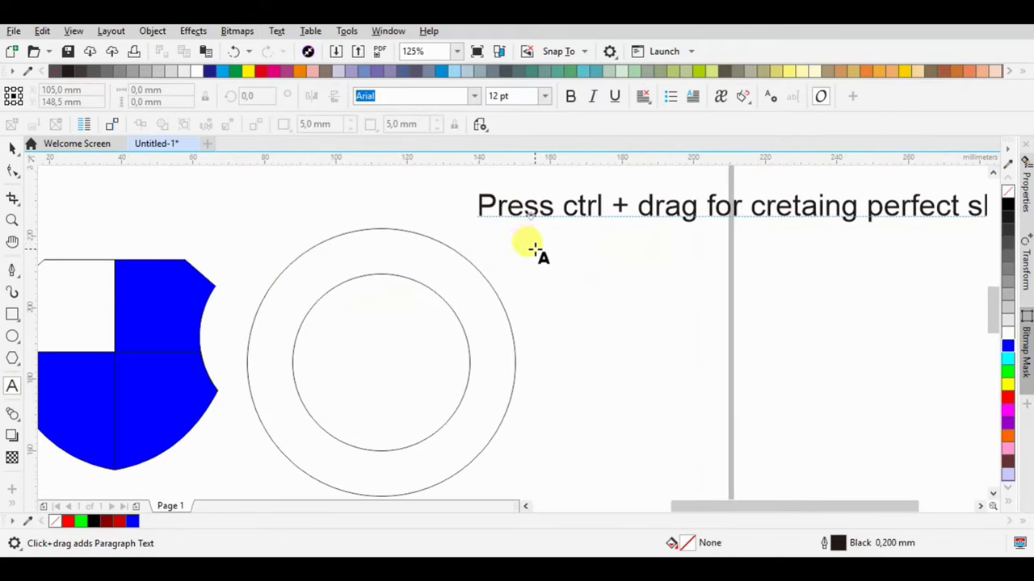
{"action": "left_click", "coordinate": [533, 241]}
{"action": "type", "text": "creating object with s"}
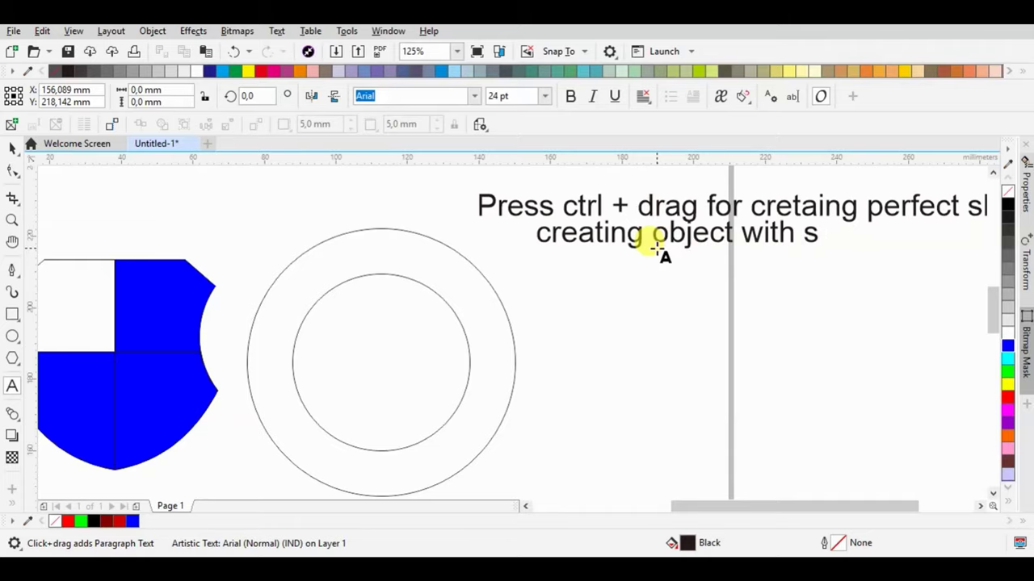
{"action": "type", "text": "e shape"}
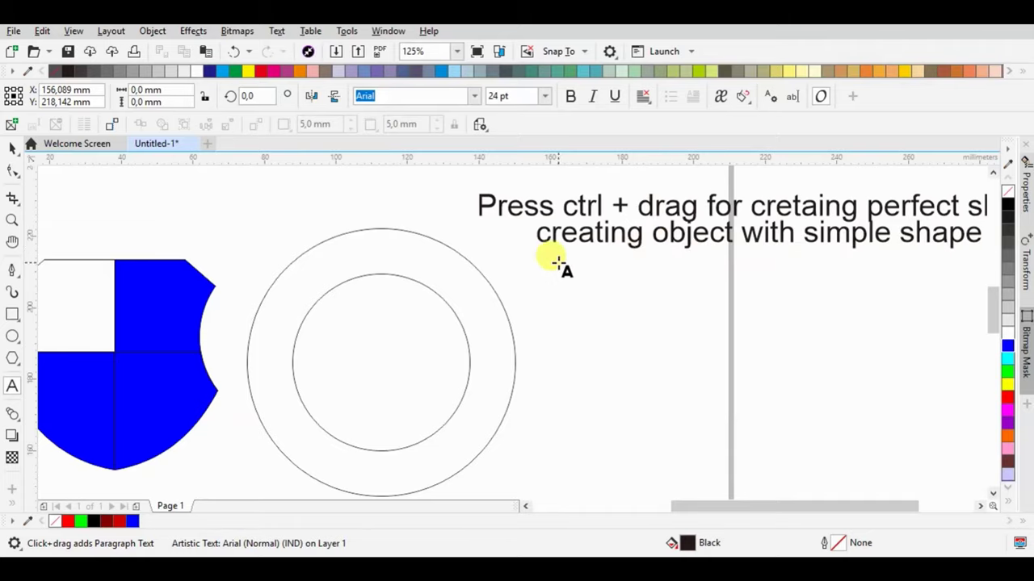
- Number the two notes by inserting "1." before the first and "2." before the second
{"action": "scroll", "coordinate": [623, 267], "scroll_direction": "down", "scroll_amount": 2}
{"action": "scroll", "coordinate": [585, 252], "scroll_direction": "up", "scroll_amount": 4}
{"action": "left_click", "coordinate": [426, 211]}
{"action": "type", "text": "1."}
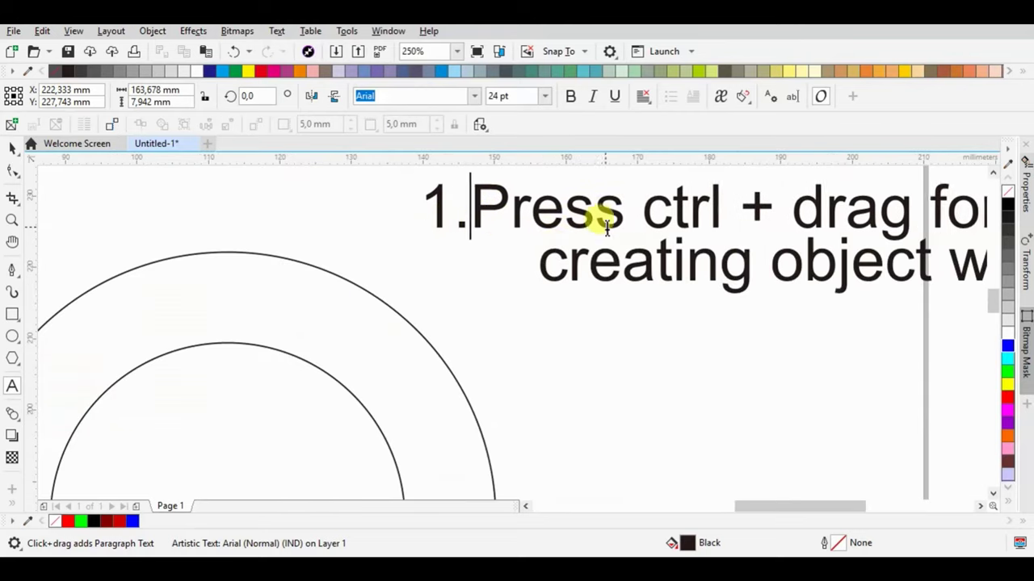
{"action": "left_click", "coordinate": [541, 259]}
{"action": "type", "text": "2."}
{"action": "scroll", "coordinate": [546, 250], "scroll_direction": "down", "scroll_amount": 3}
{"action": "left_click", "coordinate": [13, 148]}
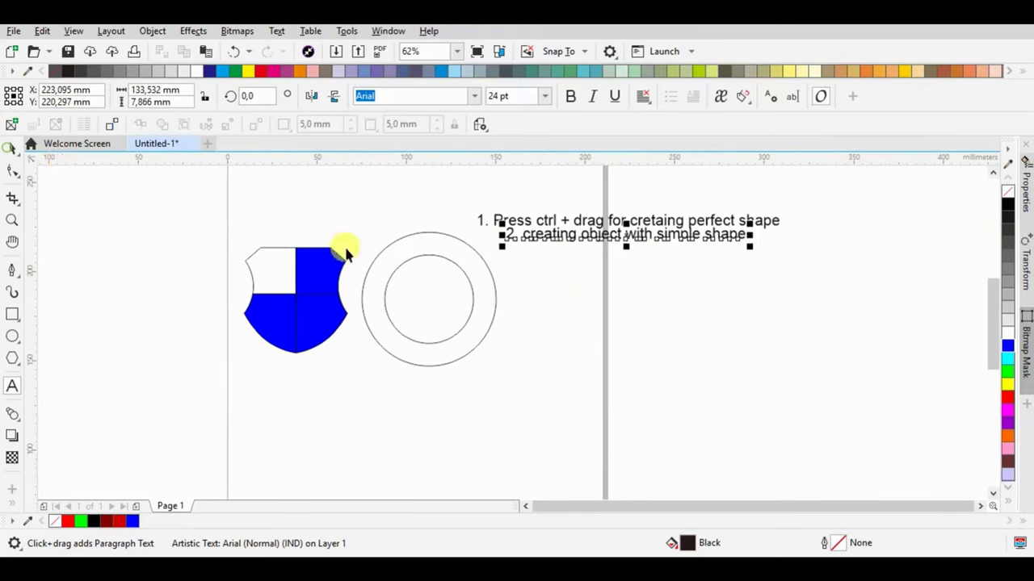
- Place two overlapping copies of the inner circle below the notes and intersect them to create a leaf shape
{"action": "scroll", "coordinate": [452, 271], "scroll_direction": "up", "scroll_amount": 2}
{"action": "left_click", "coordinate": [431, 233]}
{"action": "scroll", "coordinate": [485, 230], "scroll_direction": "down", "scroll_amount": 2}
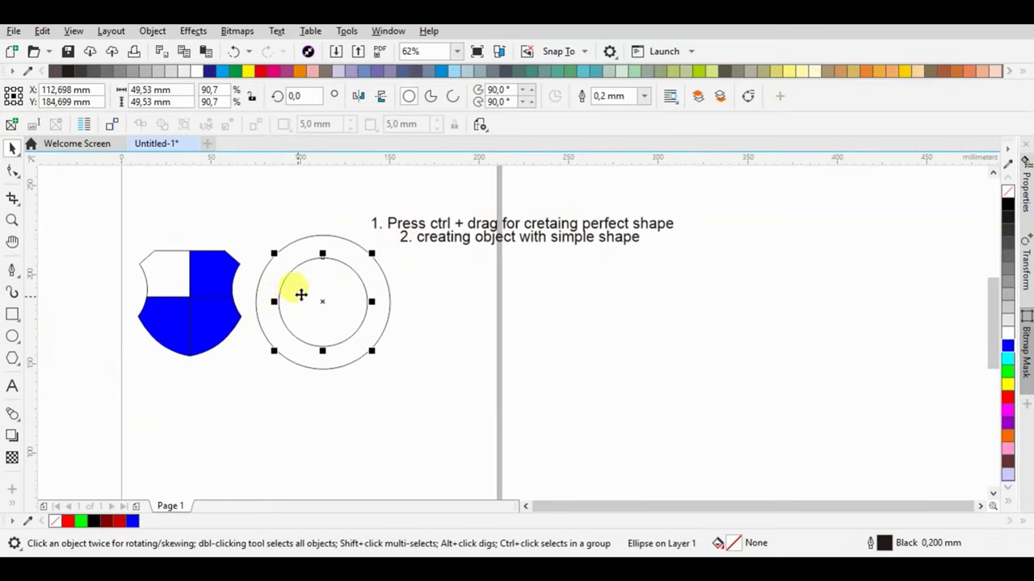
{"action": "left_click", "coordinate": [632, 238]}
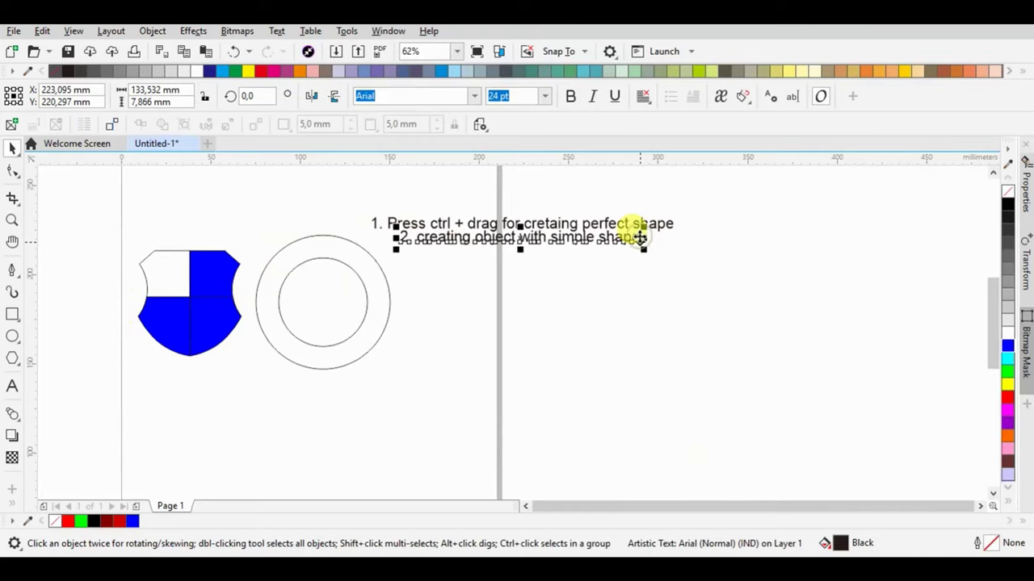
{"action": "left_click_drag", "start_coordinate": [323, 299], "coordinate": [589, 397]}
{"action": "scroll", "coordinate": [448, 339], "scroll_direction": "up", "scroll_amount": 2}
{"action": "scroll", "coordinate": [597, 404], "scroll_direction": "down", "scroll_amount": 2}
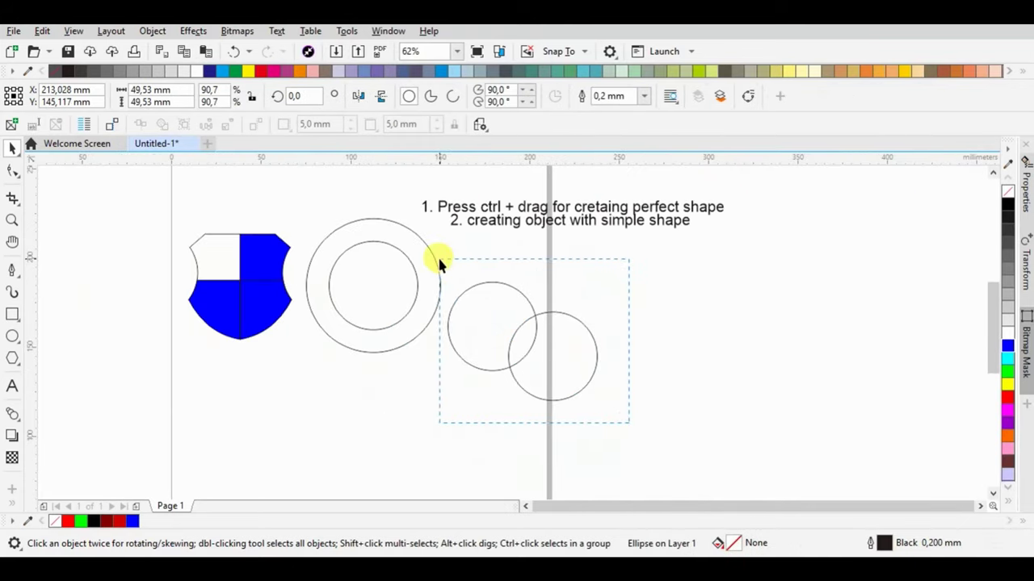
{"action": "left_click_drag", "start_coordinate": [439, 261], "coordinate": [439, 261]}
{"action": "left_click", "coordinate": [473, 97]}
- Move the leaf shape to the left of the shield and delete the two overlapping circles
{"action": "left_click_drag", "start_coordinate": [525, 337], "coordinate": [125, 288]}
{"action": "left_click_drag", "start_coordinate": [655, 269], "coordinate": [429, 424]}
{"action": "key", "text": "Delete"}
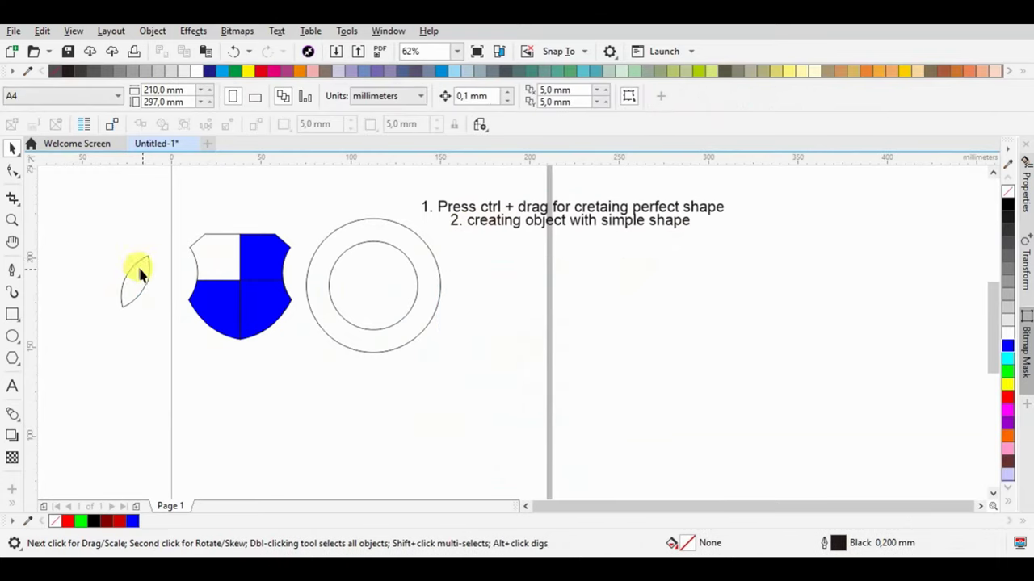
- Place a copy of the large outer circle below the shield
{"action": "left_click_drag", "start_coordinate": [359, 234], "coordinate": [250, 363]}
{"action": "left_click", "coordinate": [318, 208]}
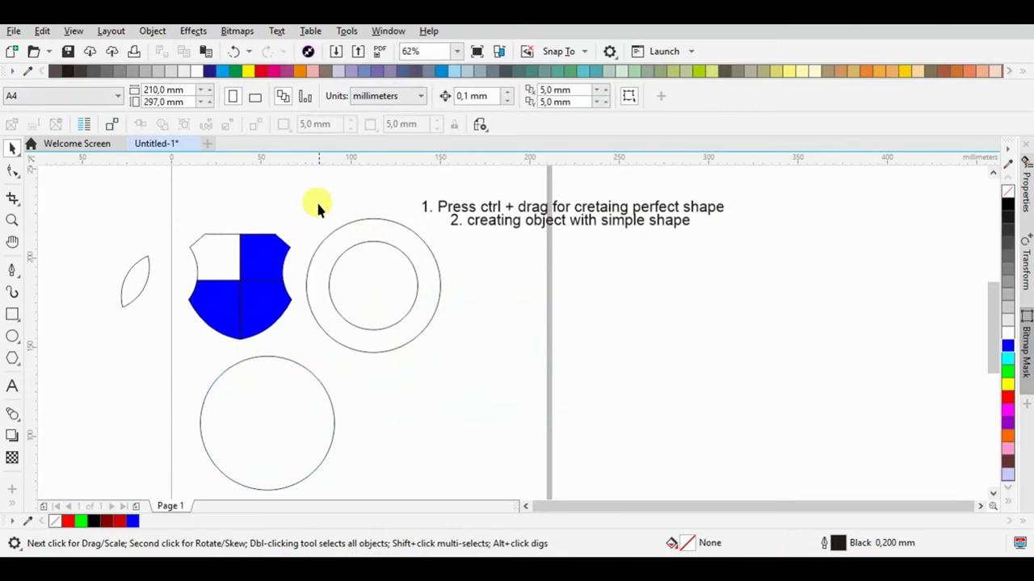
- Append a new line reading "3. type the text" to the second note
{"action": "key", "text": "F8"}
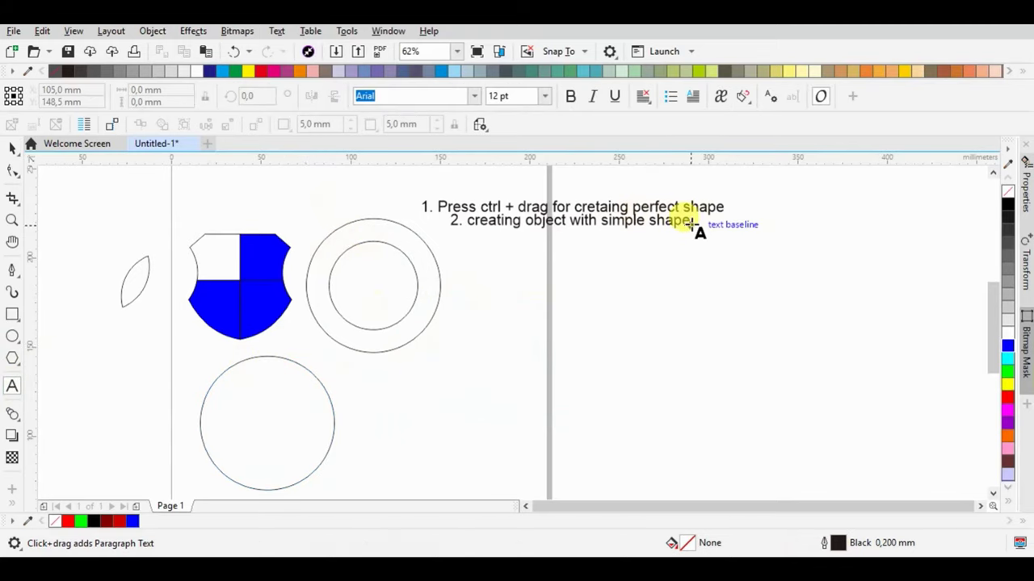
{"action": "left_click", "coordinate": [693, 221]}
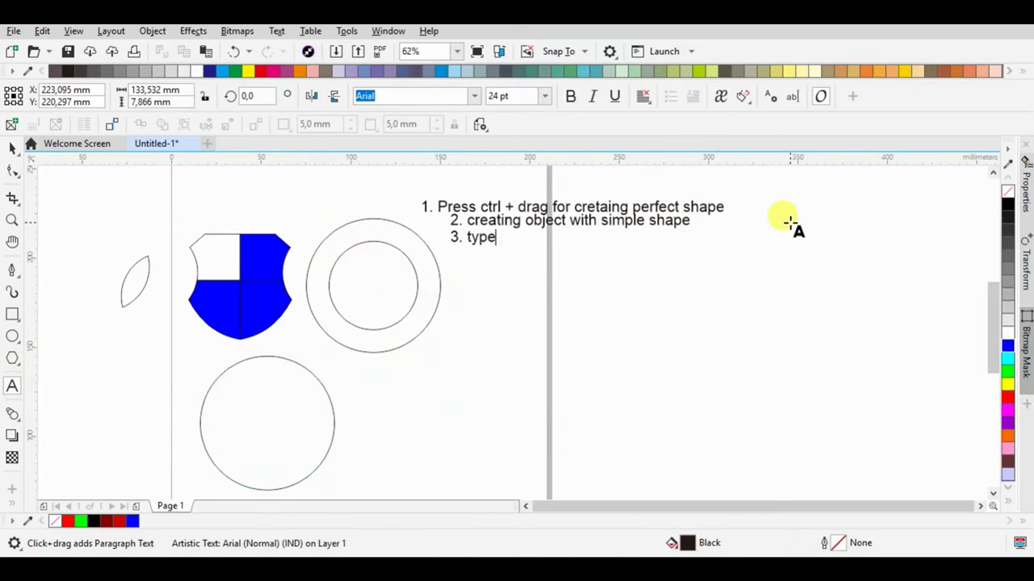
- Add a two-line text below the notes reading "Desain komunikasi visual" and "menciptakan generasi kreatif dan mandiri"
{"action": "left_click", "coordinate": [452, 306]}
{"action": "scroll", "coordinate": [453, 301], "scroll_direction": "up", "scroll_amount": 2}
{"action": "type", "text": "Desain komunikasi visual"}
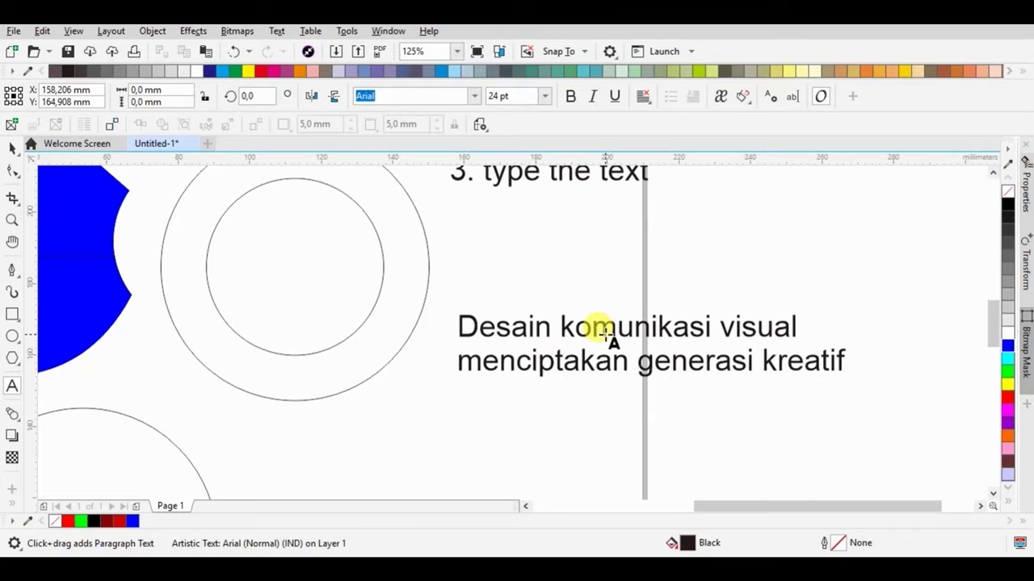
{"action": "type", "text": "andiri"}
- Break the two-line text apart into separate lines and move the "Desain komunikasi visual" line further up
{"action": "key", "text": "ctrl+k"}
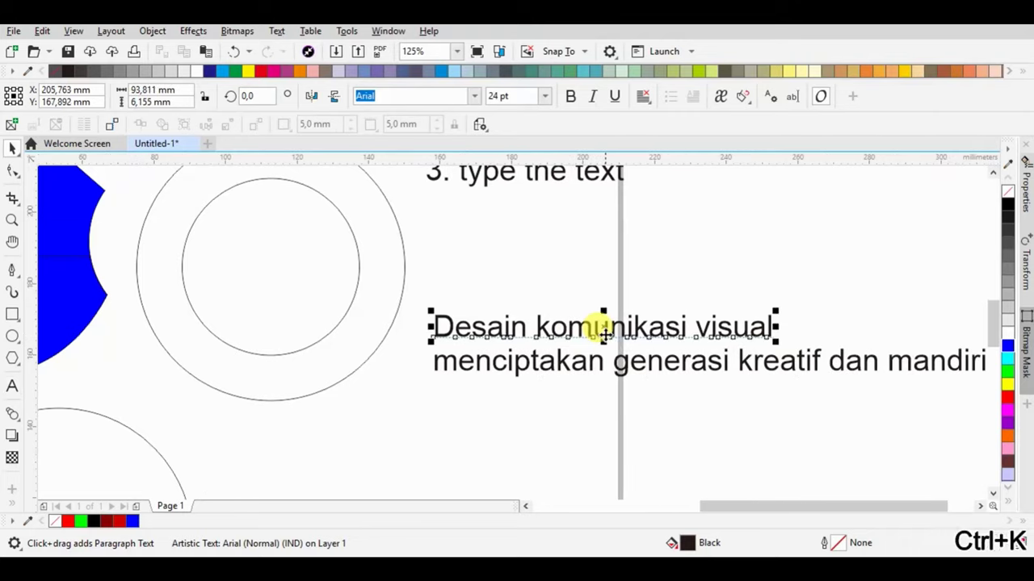
{"action": "scroll", "coordinate": [352, 309], "scroll_direction": "down", "scroll_amount": 1}
{"action": "left_click_drag", "start_coordinate": [423, 313], "coordinate": [439, 289]}
- Change both separated slogan lines to UPPERCASE
{"action": "left_click_drag", "start_coordinate": [387, 263], "coordinate": [710, 387]}
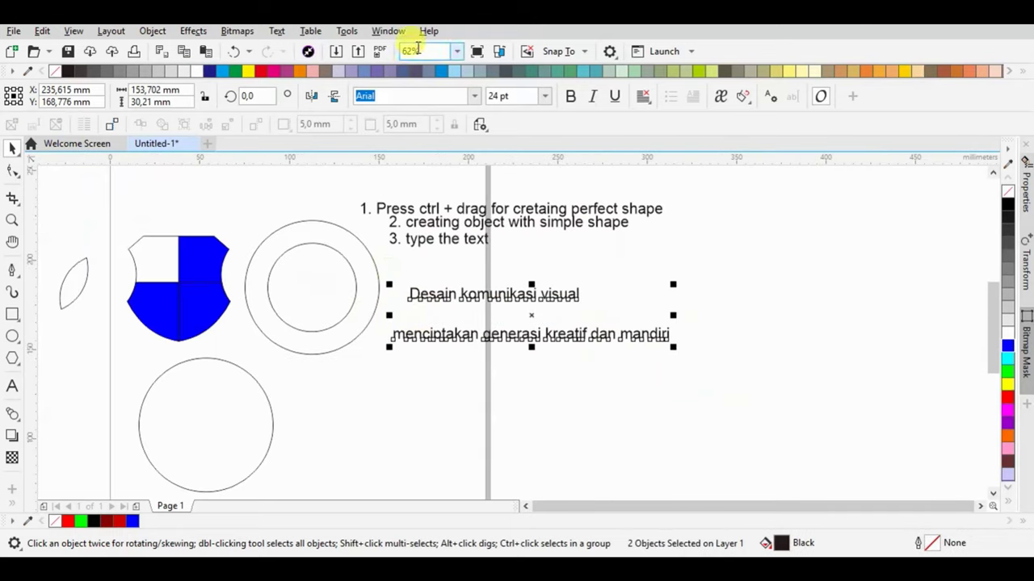
{"action": "left_click", "coordinate": [276, 31]}
{"action": "left_click", "coordinate": [327, 349]}
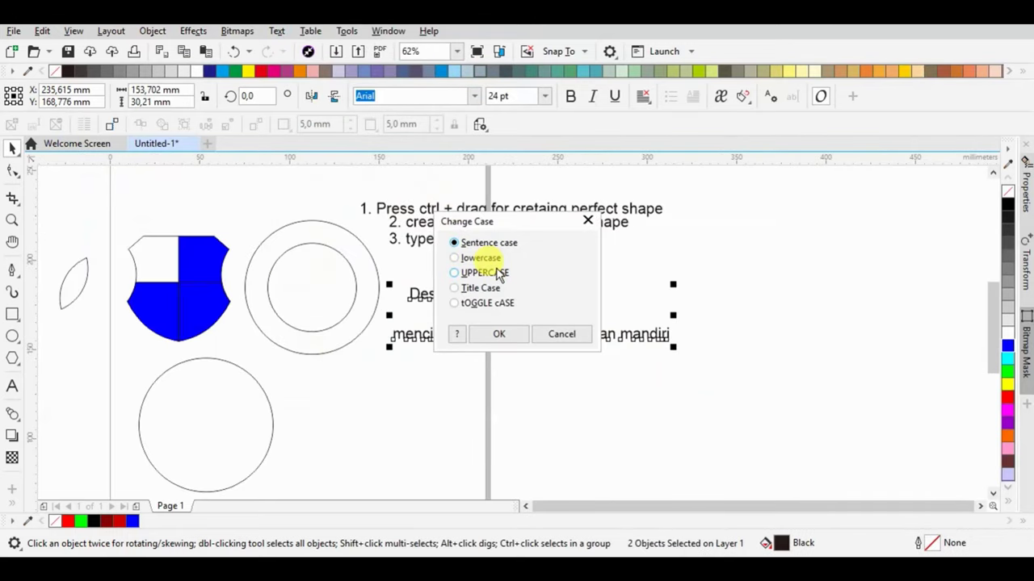
{"action": "left_click", "coordinate": [453, 273]}
{"action": "left_click", "coordinate": [500, 334]}
- Change the lower slogan line to Title Case and scale it down to about 15 pt
{"action": "left_click", "coordinate": [614, 334]}
{"action": "left_click", "coordinate": [277, 30]}
{"action": "left_click", "coordinate": [327, 349]}
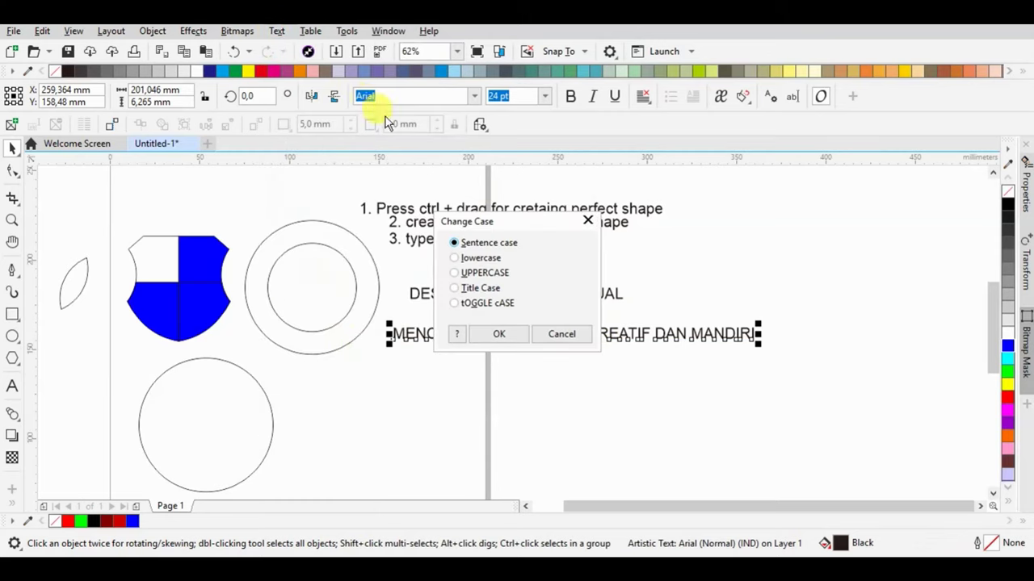
{"action": "left_click", "coordinate": [499, 333]}
{"action": "left_click_drag", "start_coordinate": [683, 320], "coordinate": [572, 296]}
- Change the capital D of "Dan" in the lower slogan line to lowercase
{"action": "scroll", "coordinate": [557, 339], "scroll_direction": "up", "scroll_amount": 4}
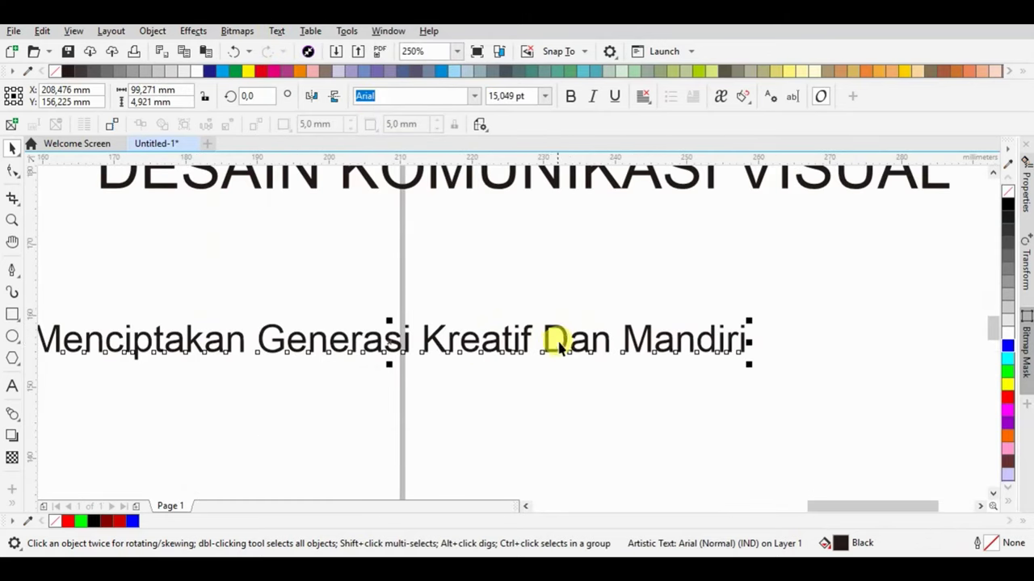
{"action": "key", "text": "BackSpace"}
{"action": "type", "text": "d"}
{"action": "left_click", "coordinate": [12, 148]}
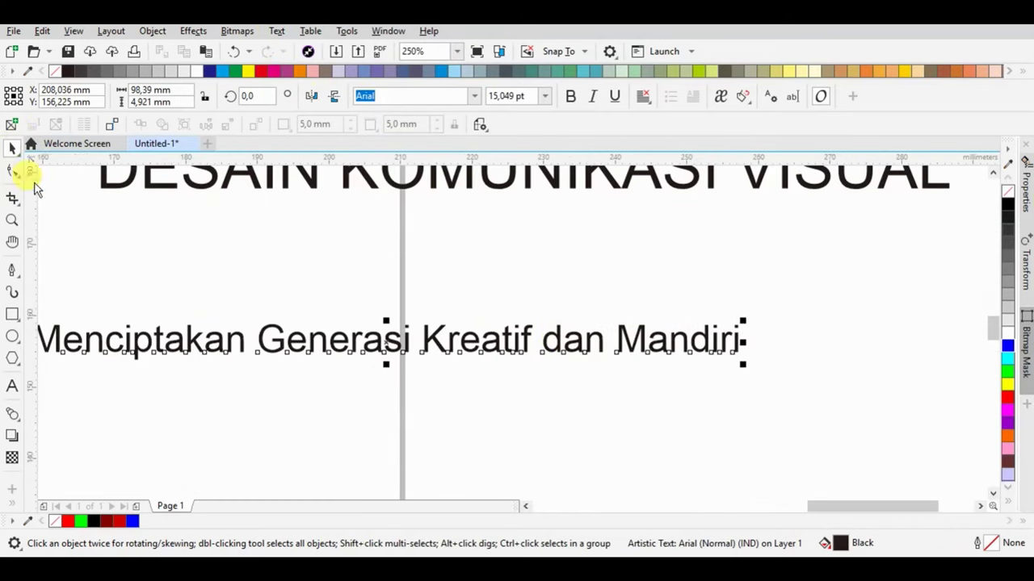
- Set both slogan lines to the Times New Roman font
{"action": "scroll", "coordinate": [486, 252], "scroll_direction": "down", "scroll_amount": 2}
{"action": "left_click_drag", "start_coordinate": [266, 185], "coordinate": [760, 352]}
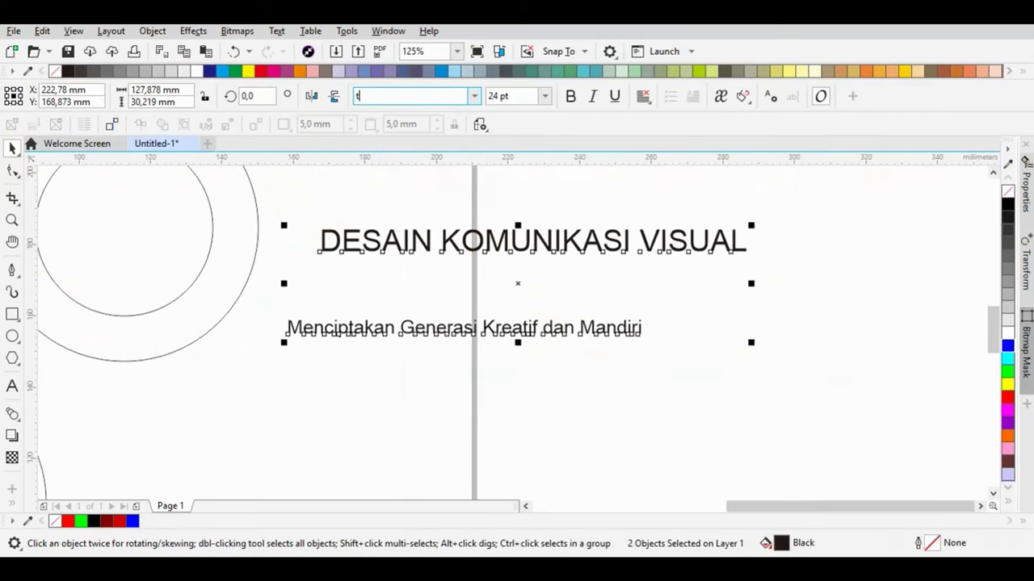
{"action": "key", "text": "Return"}
{"action": "left_click", "coordinate": [330, 389]}
- Try the Bickham Script Pro Regular font on the lower slogan line
{"action": "left_click", "coordinate": [418, 329]}
{"action": "left_click", "coordinate": [459, 96]}
{"action": "type", "text": "Bickham Script Pro Regular"}
{"action": "key", "text": "Return"}
- Browse the font list and set the lower slogan line, "Menciptakan Generasi Kreatif dan Mandiri", to Alex Brush
{"action": "left_click", "coordinate": [474, 95]}
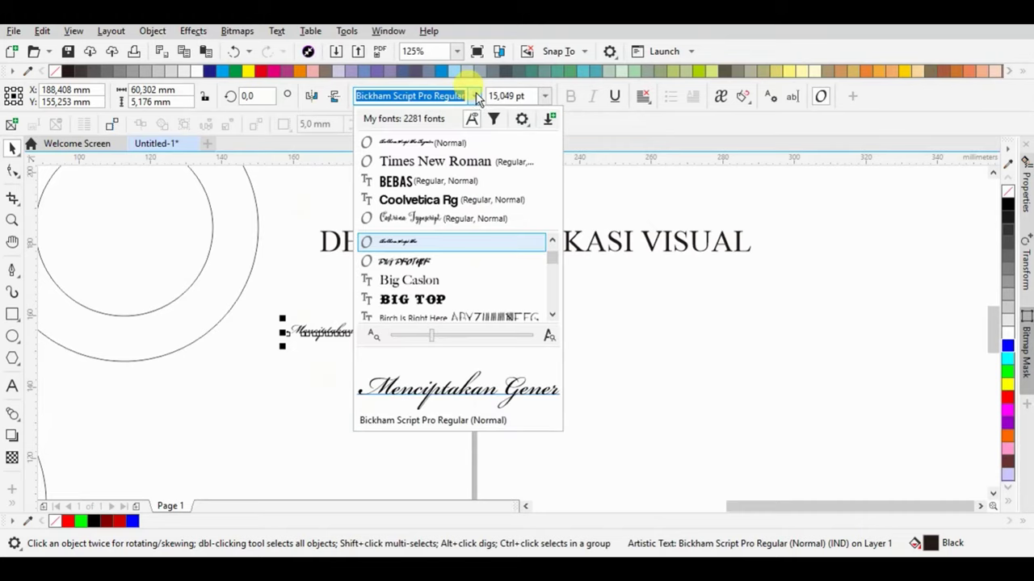
{"action": "scroll", "coordinate": [473, 291], "scroll_direction": "down", "scroll_amount": 3}
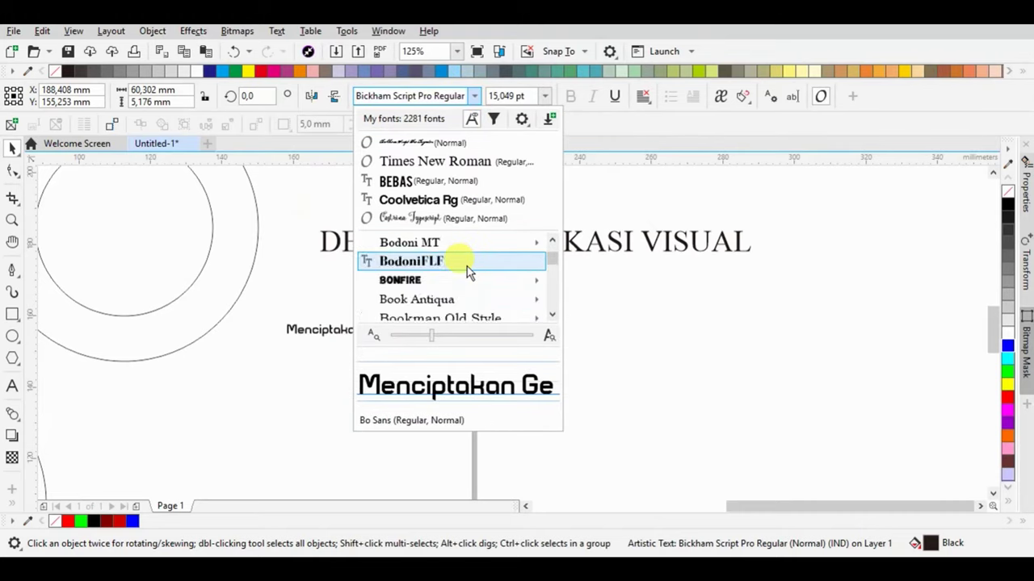
{"action": "scroll", "coordinate": [466, 266], "scroll_direction": "up", "scroll_amount": 8}
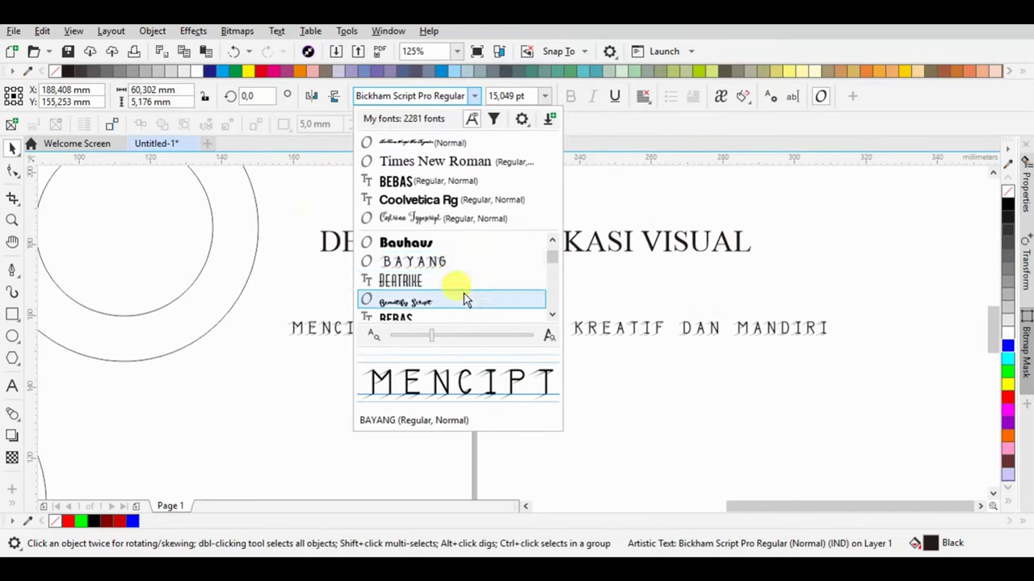
{"action": "scroll", "coordinate": [469, 278], "scroll_direction": "up", "scroll_amount": 10}
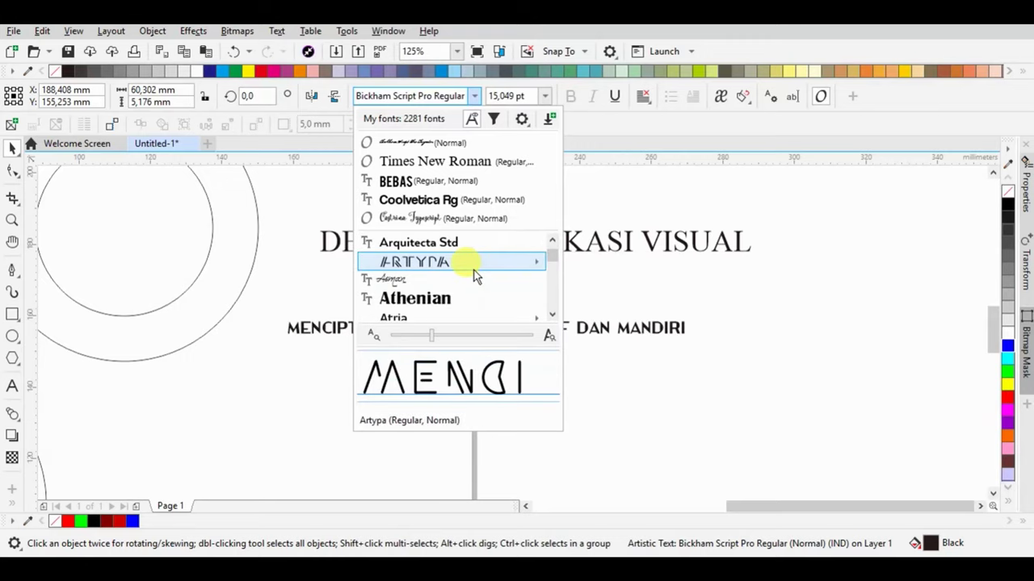
{"action": "scroll", "coordinate": [473, 287], "scroll_direction": "up", "scroll_amount": 8}
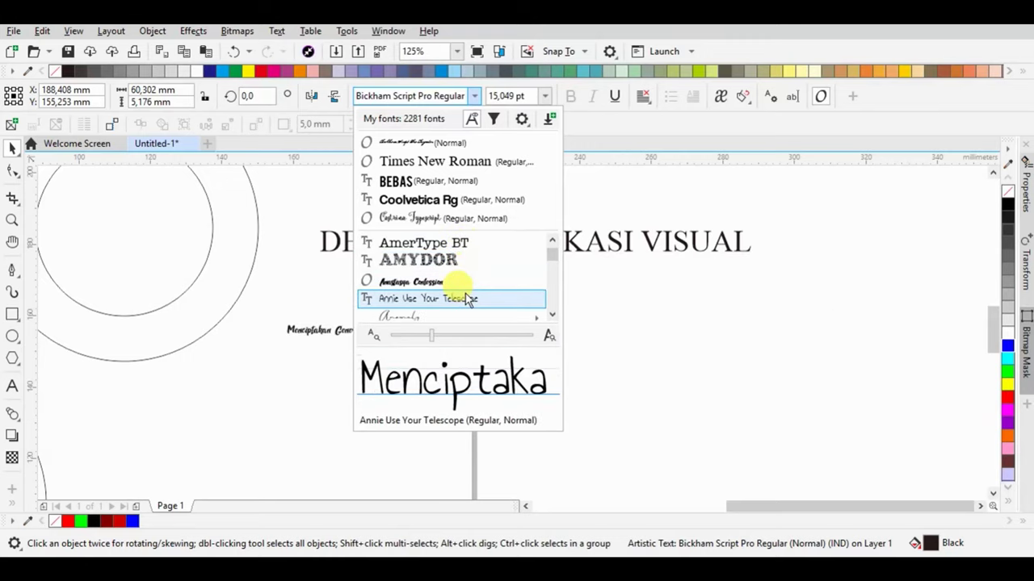
{"action": "scroll", "coordinate": [470, 278], "scroll_direction": "up", "scroll_amount": 1}
{"action": "left_click", "coordinate": [465, 243]}
- Fit the "DESAIN KOMUNIKASI VISUAL" text to the upper arc inside the ring's outer circle, at an offset of -8 mm
{"action": "scroll", "coordinate": [646, 363], "scroll_direction": "down", "scroll_amount": 1}
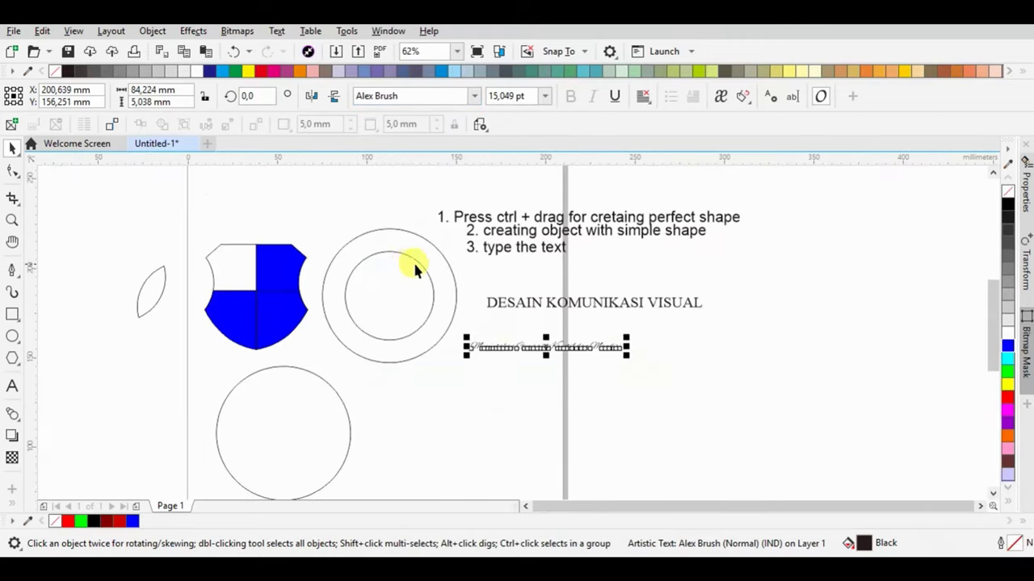
{"action": "scroll", "coordinate": [412, 262], "scroll_direction": "up", "scroll_amount": 1}
{"action": "left_click", "coordinate": [580, 337]}
{"action": "left_click", "coordinate": [277, 31]}
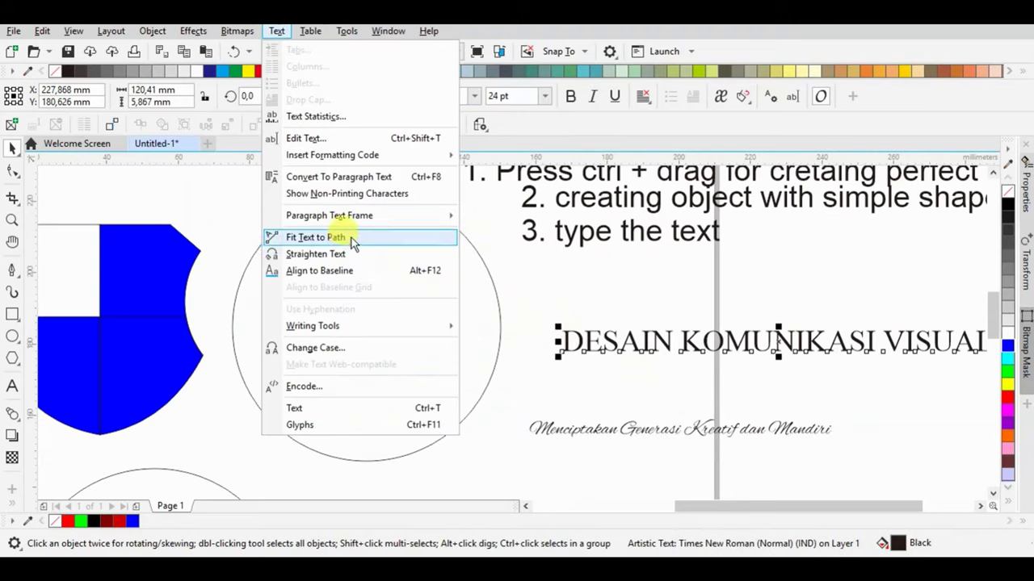
{"action": "left_click", "coordinate": [347, 236]}
{"action": "left_click", "coordinate": [369, 223]}
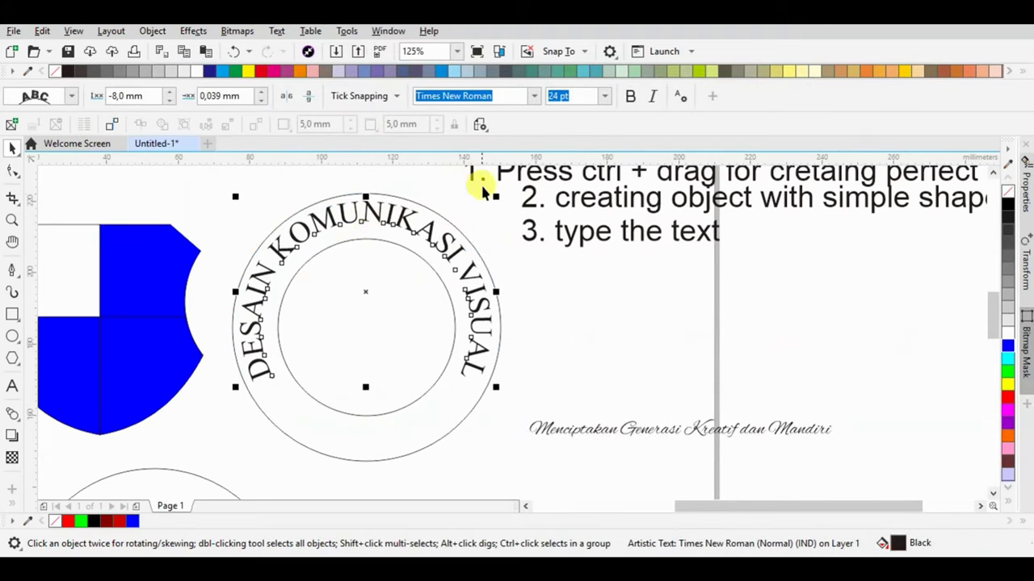
- Fit the script slogan to the outer circle's lower arc at -8 mm offset, mirroring the text horizontally and vertically so it reads upright
{"action": "left_click", "coordinate": [626, 434]}
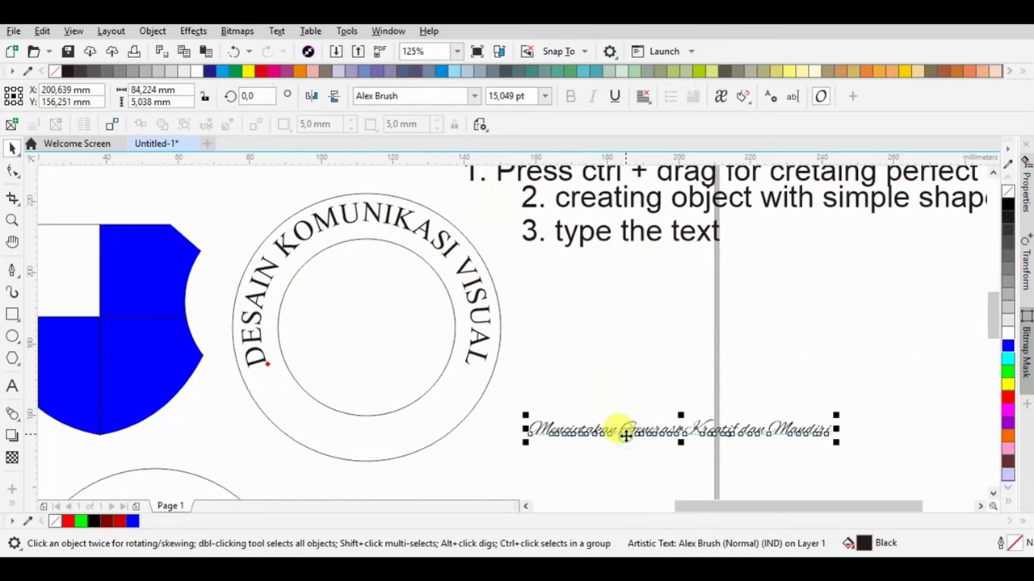
{"action": "left_click", "coordinate": [277, 31]}
{"action": "mouse_move", "coordinate": [310, 30]}
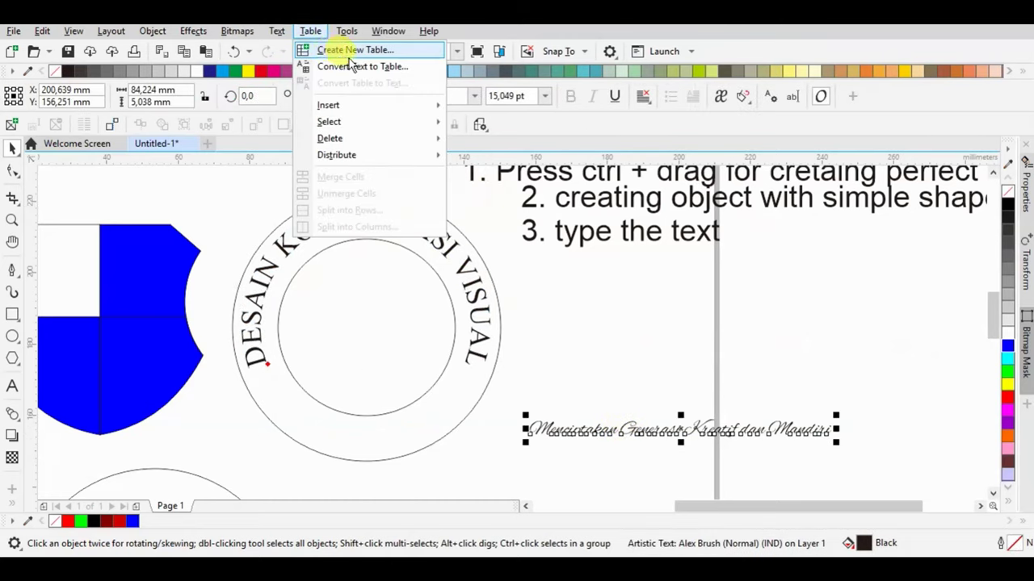
{"action": "mouse_move", "coordinate": [355, 37]}
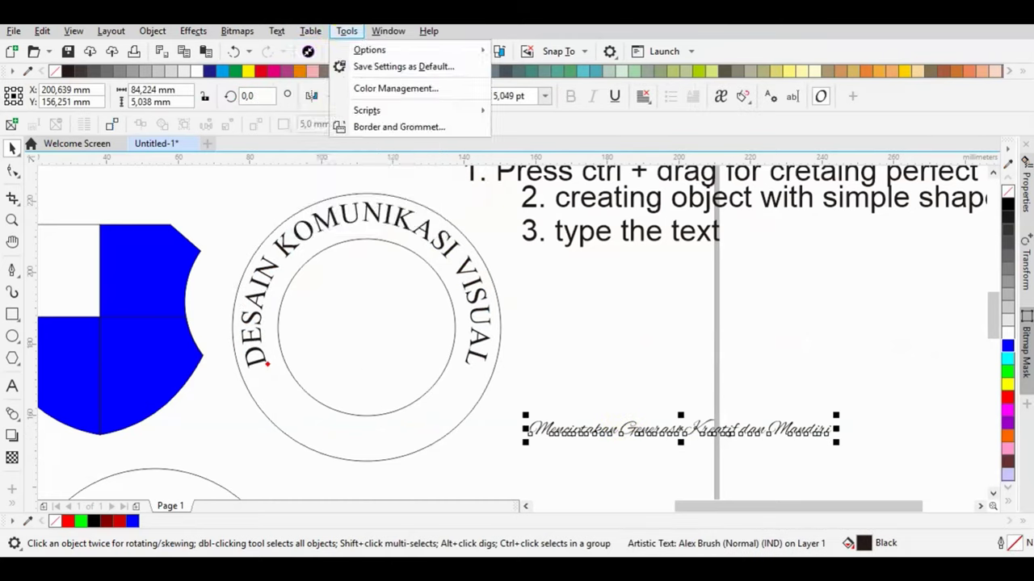
{"action": "mouse_move", "coordinate": [277, 31]}
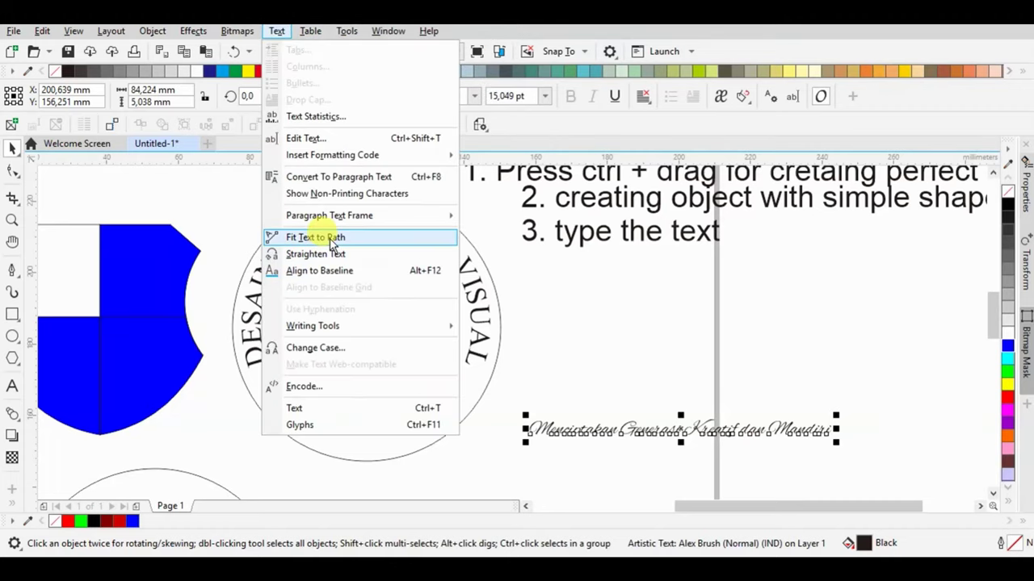
{"action": "left_click", "coordinate": [300, 235]}
{"action": "left_click", "coordinate": [363, 432]}
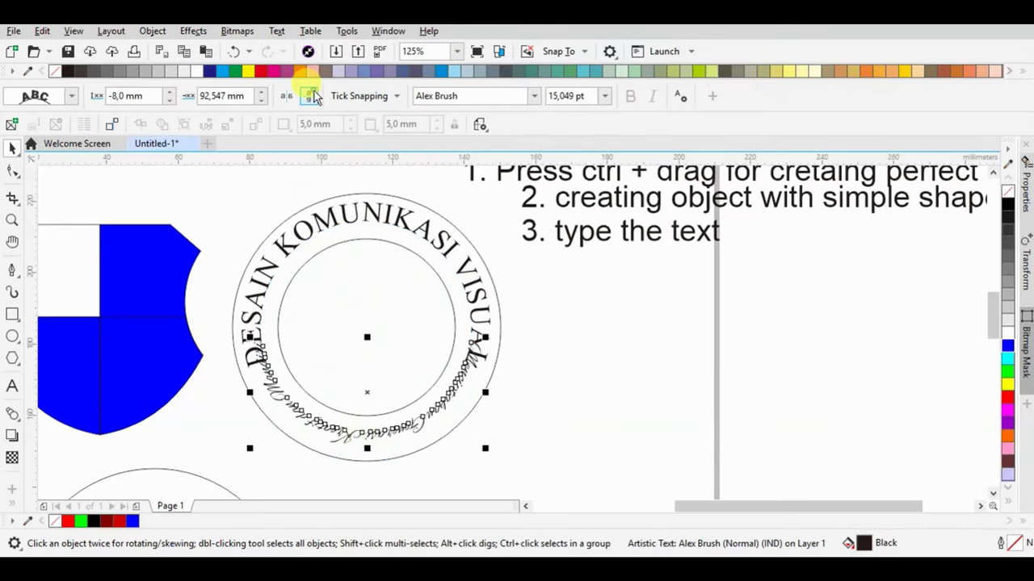
{"action": "left_click", "coordinate": [305, 96]}
- Set both curved texts to 14 pt and shift the lower slogan outward to an offset of about -6 mm
{"action": "left_click", "coordinate": [480, 258]}
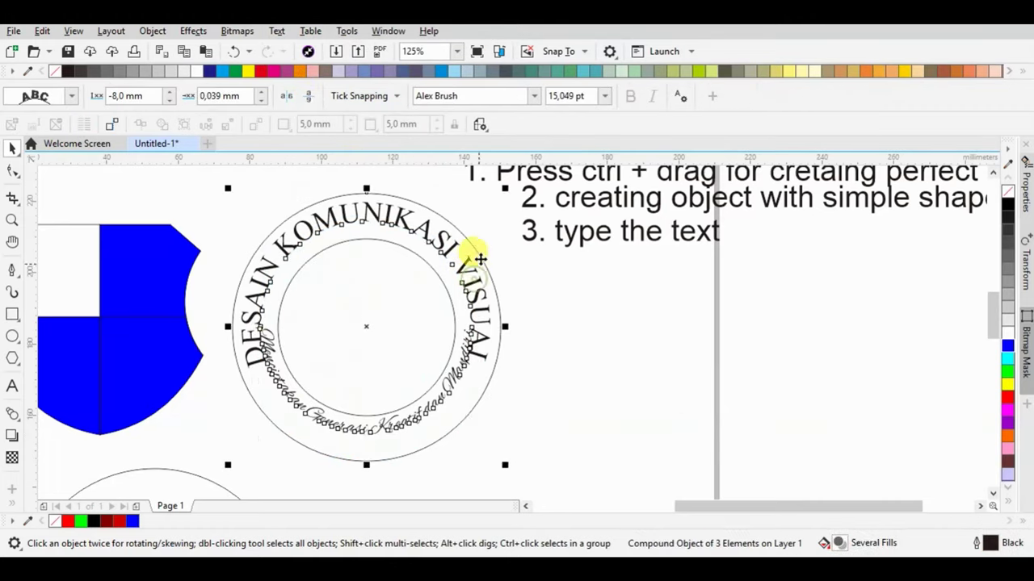
{"action": "left_click", "coordinate": [609, 96]}
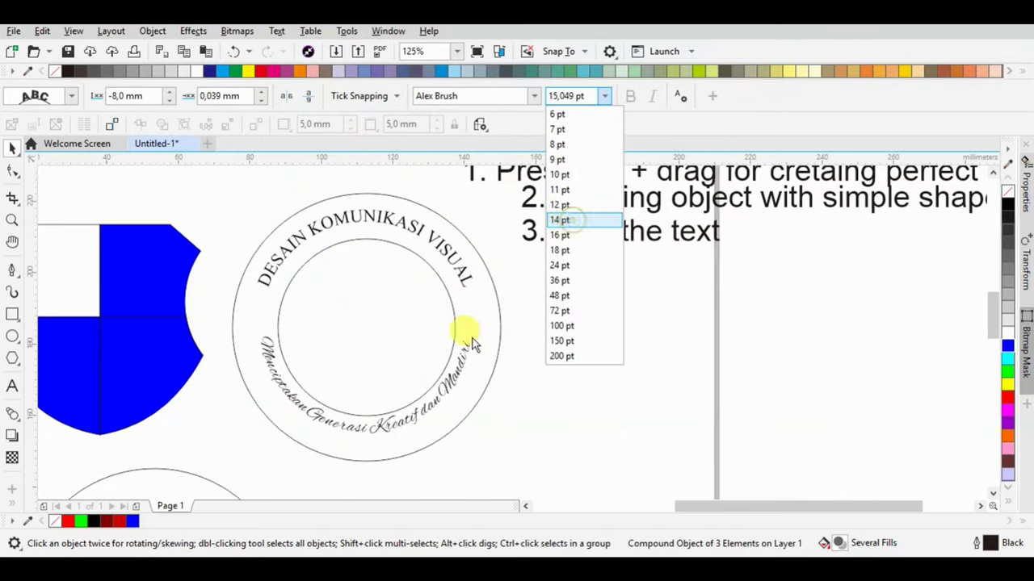
{"action": "left_click_drag", "start_coordinate": [468, 346], "coordinate": [470, 365]}
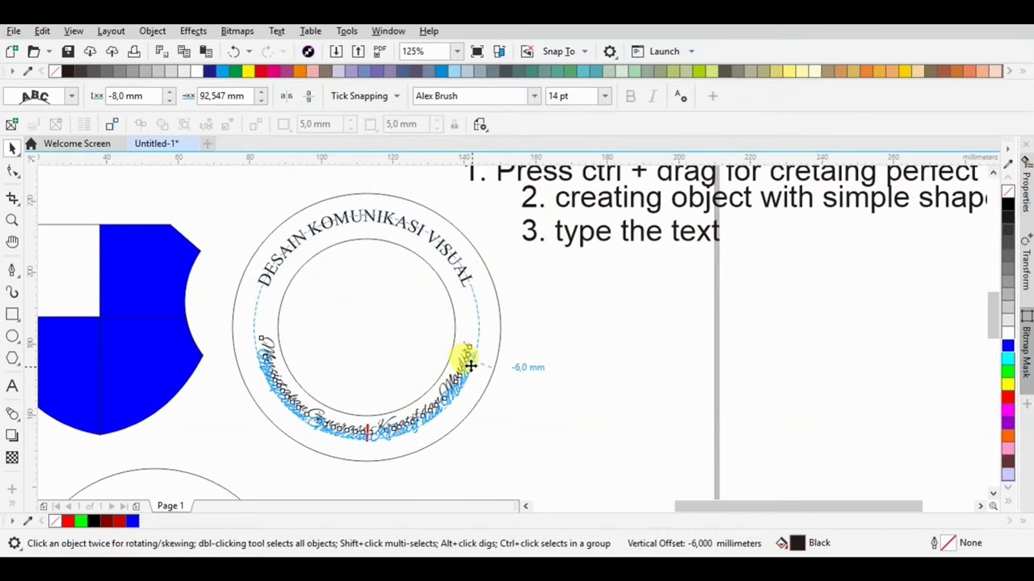
{"action": "left_click", "coordinate": [568, 321]}
{"action": "left_click", "coordinate": [475, 307]}
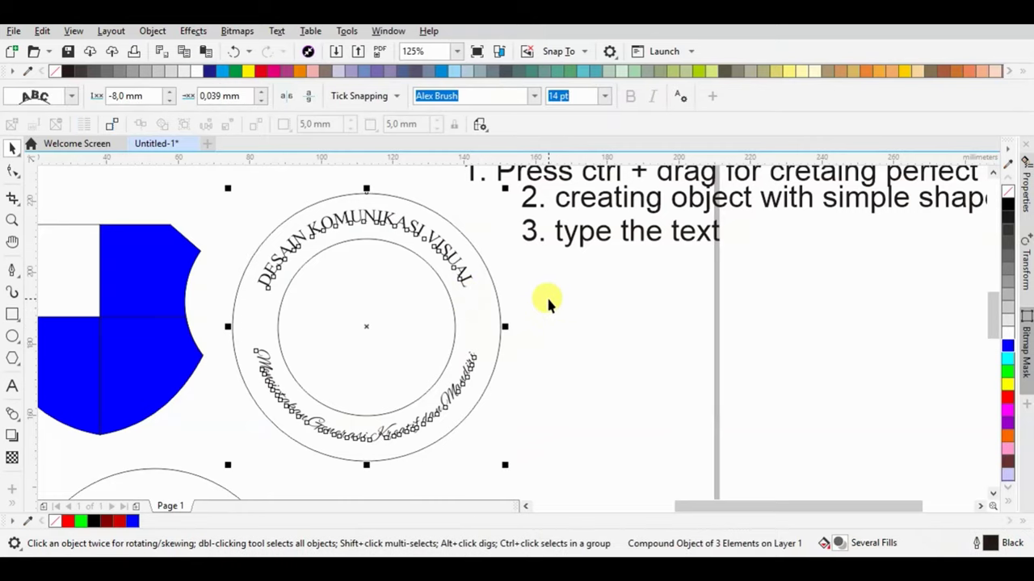
{"action": "scroll", "coordinate": [546, 294], "scroll_direction": "down", "scroll_amount": 2}
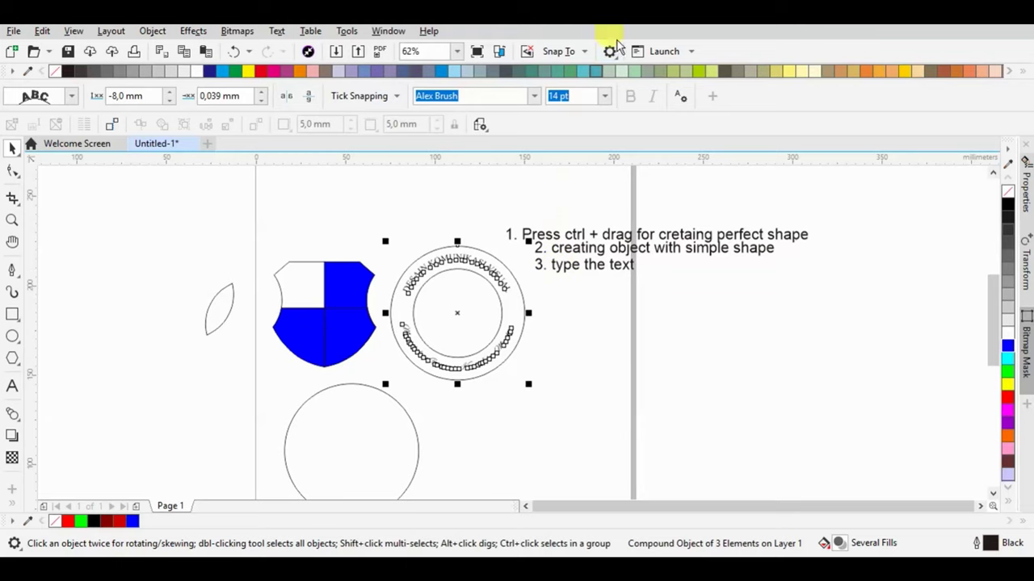
{"action": "left_click", "coordinate": [570, 322]}
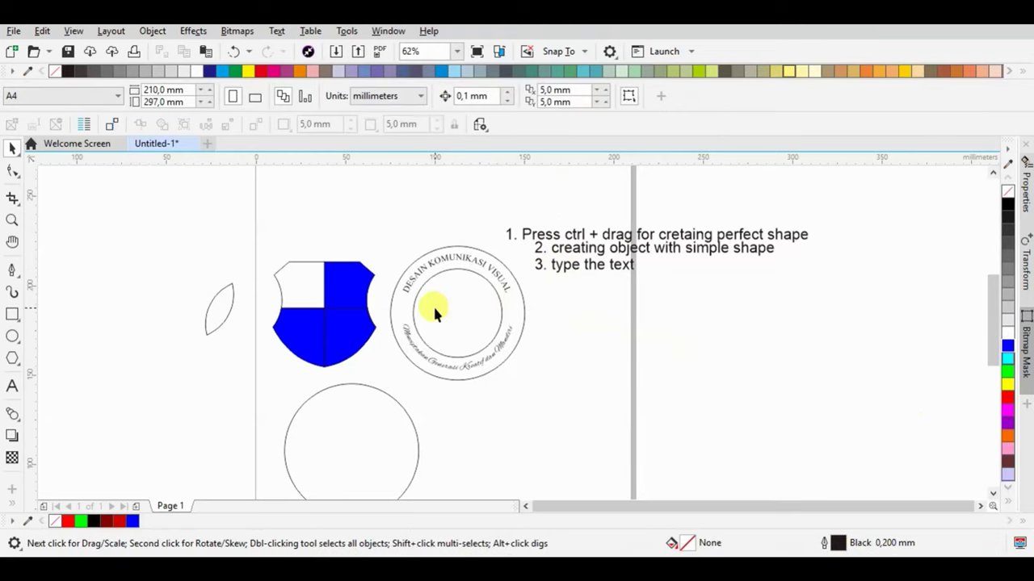
{"action": "scroll", "coordinate": [248, 295], "scroll_direction": "up", "scroll_amount": 2}
{"action": "left_click", "coordinate": [13, 317]}
{"action": "scroll", "coordinate": [358, 247], "scroll_direction": "up", "scroll_amount": 2}
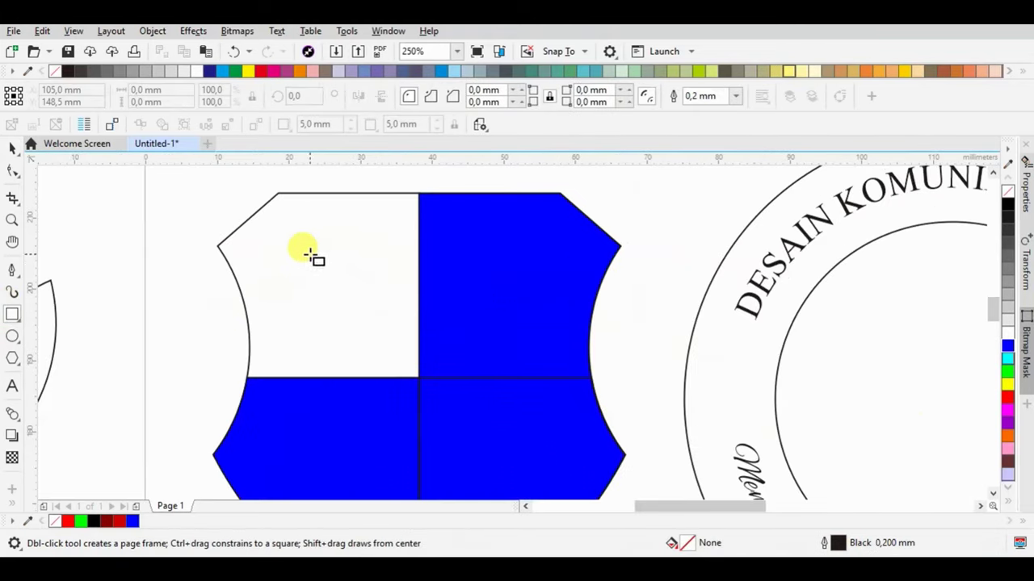
{"action": "scroll", "coordinate": [422, 286], "scroll_direction": "down", "scroll_amount": 4}
{"action": "scroll", "coordinate": [377, 237], "scroll_direction": "up", "scroll_amount": 4}
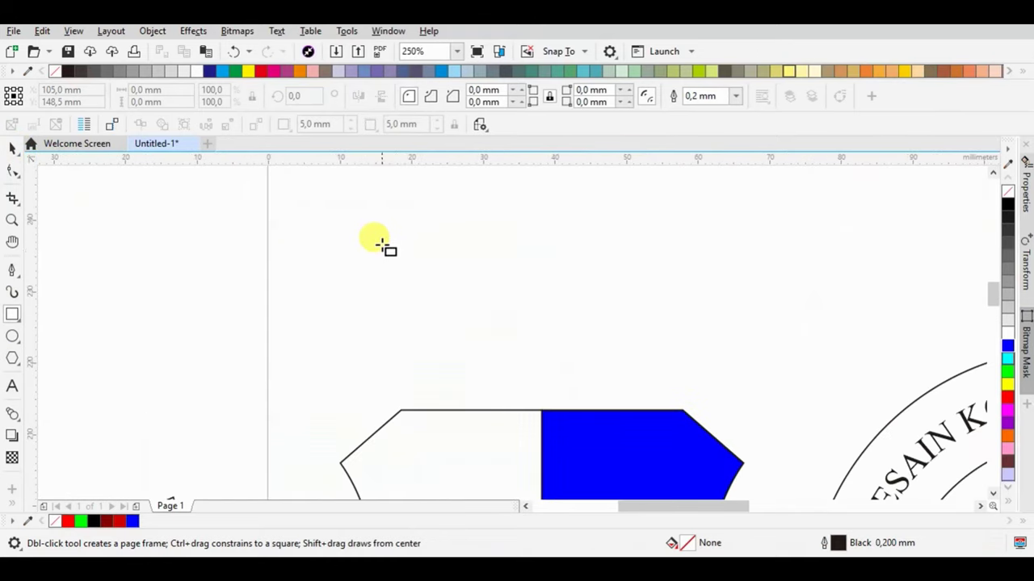
{"action": "scroll", "coordinate": [342, 229], "scroll_direction": "down", "scroll_amount": 4}
{"action": "scroll", "coordinate": [361, 247], "scroll_direction": "up", "scroll_amount": 2}
- Add the line "4. created the symbol" below "3. type the text" in the step notes
{"action": "left_click", "coordinate": [13, 148]}
{"action": "scroll", "coordinate": [289, 242], "scroll_direction": "down", "scroll_amount": 2}
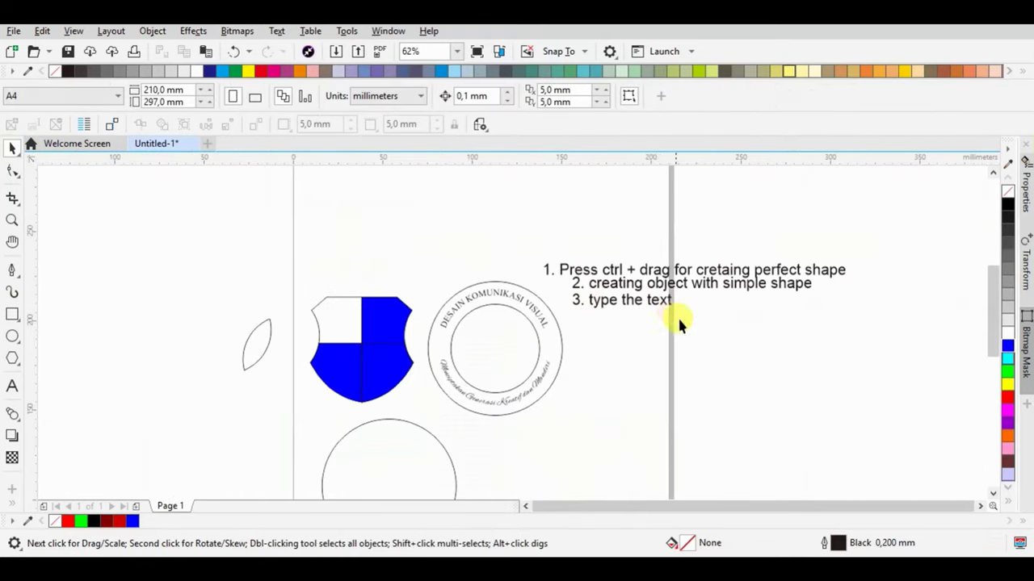
{"action": "left_click", "coordinate": [669, 301]}
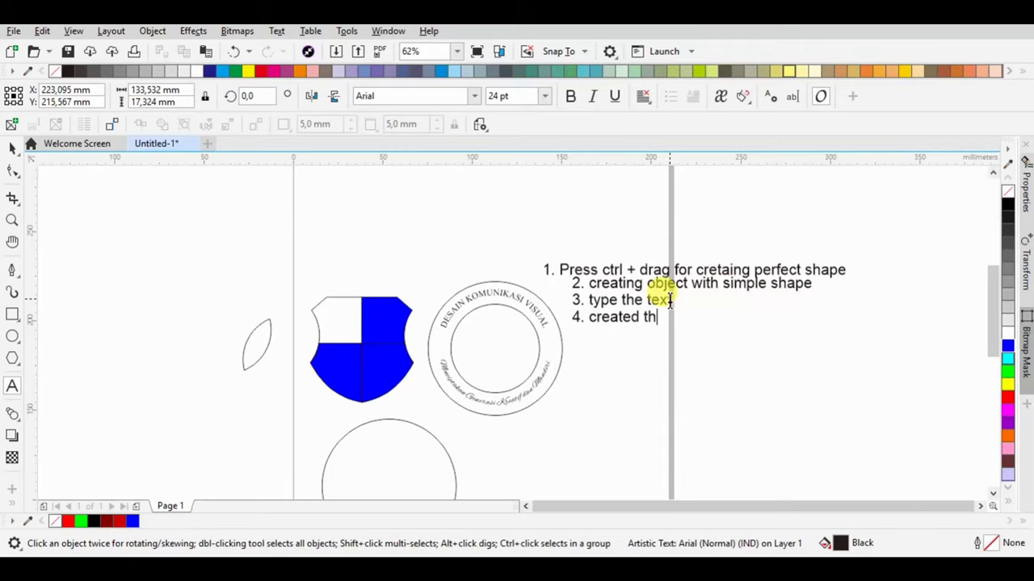
{"action": "type", "text": "ol"}
- Draw an upright rectangle about 5.7 × 9.4 mm above the shield and convert it to curves
{"action": "key", "text": "F6"}
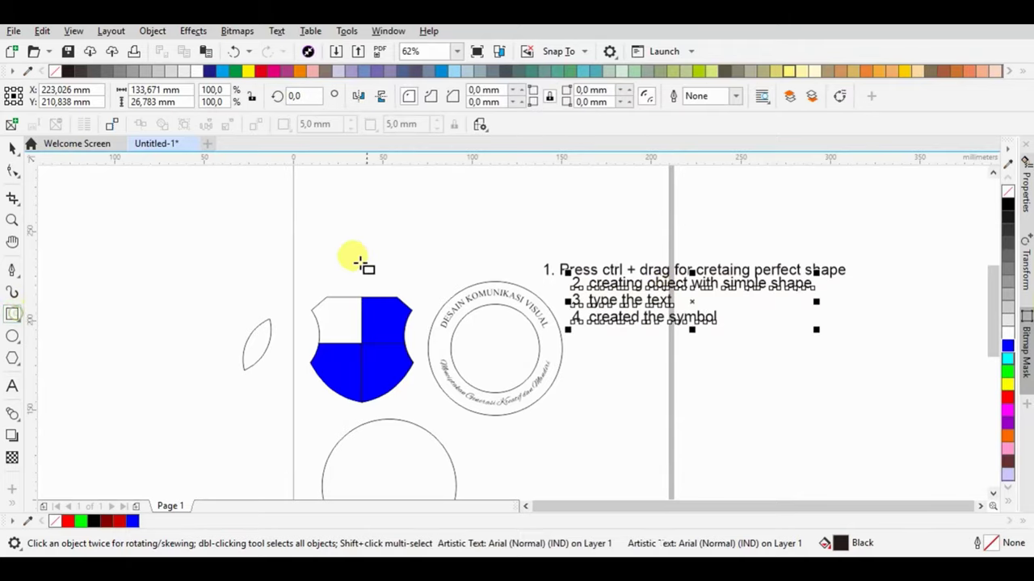
{"action": "scroll", "coordinate": [363, 268], "scroll_direction": "up", "scroll_amount": 4}
{"action": "mouse_move", "coordinate": [277, 233]}
{"action": "left_mouse_down"}
{"action": "mouse_move", "coordinate": [311, 307]}
{"action": "mouse_move", "coordinate": [323, 305]}
{"action": "left_mouse_up"}
{"action": "key", "text": "F10"}
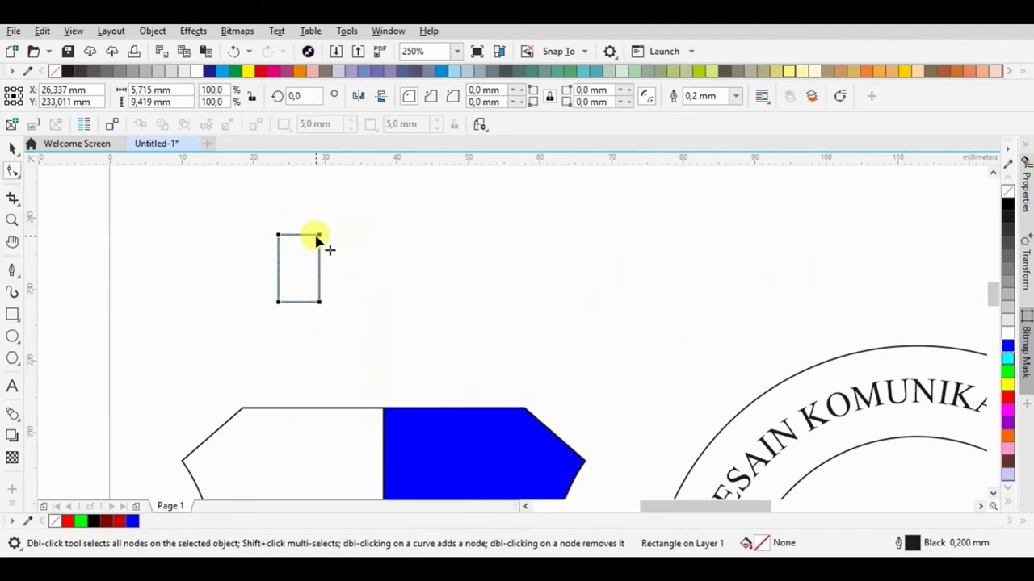
{"action": "right_click", "coordinate": [302, 254]}
{"action": "key", "text": "ctrl+q"}
- Convert the rectangle's top edge to a curve and bend it into a wave that drops at the right end
{"action": "scroll", "coordinate": [307, 251], "scroll_direction": "up", "scroll_amount": 3}
{"action": "left_click_drag", "start_coordinate": [320, 235], "coordinate": [297, 247]}
{"action": "right_click", "coordinate": [319, 245]}
{"action": "left_click", "coordinate": [351, 348]}
{"action": "left_click_drag", "start_coordinate": [332, 210], "coordinate": [322, 200]}
- Duplicate the wavy-topped shape downward and subtract the copy from the original to leave a book page with a wavy lower edge
{"action": "left_click", "coordinate": [12, 148]}
{"action": "left_click_drag", "start_coordinate": [259, 226], "coordinate": [248, 353]}
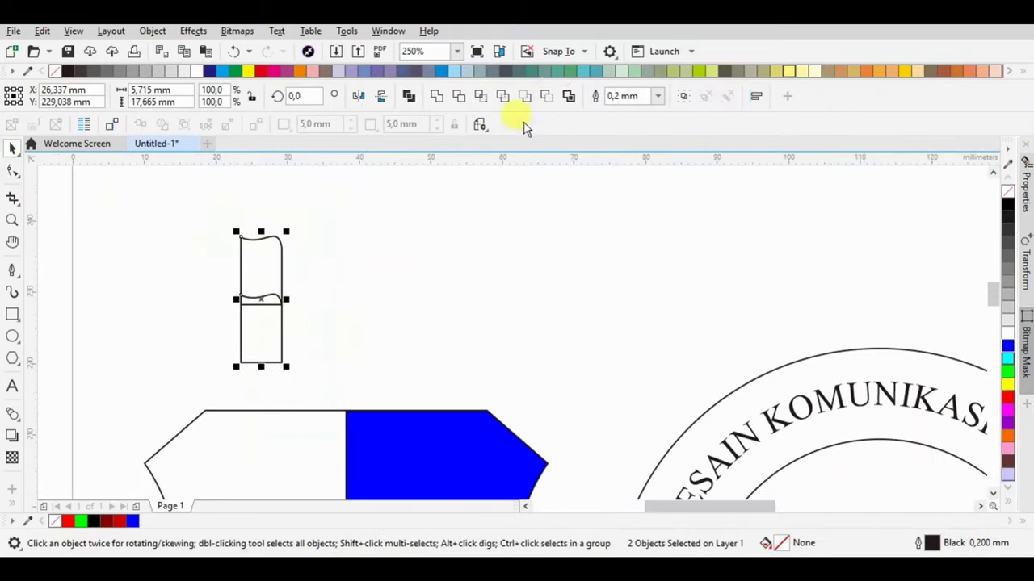
{"action": "left_click", "coordinate": [423, 235]}
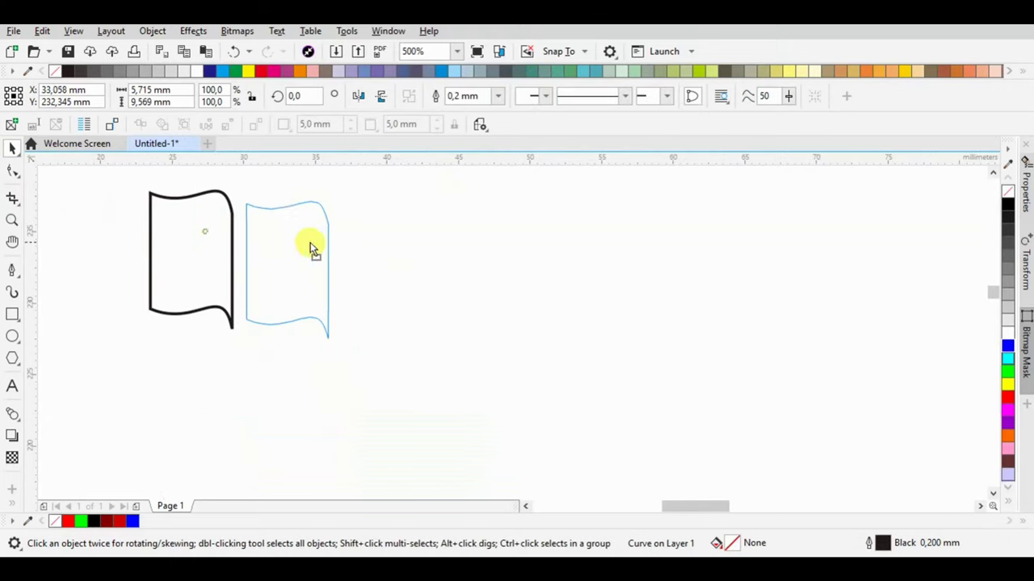
- Duplicate the page to its right, mirror the copy horizontally and join it to the first page to form an open book
{"action": "left_click_drag", "start_coordinate": [312, 247], "coordinate": [320, 248]}
{"action": "left_click", "coordinate": [363, 96]}
{"action": "left_click_drag", "start_coordinate": [231, 212], "coordinate": [232, 213]}
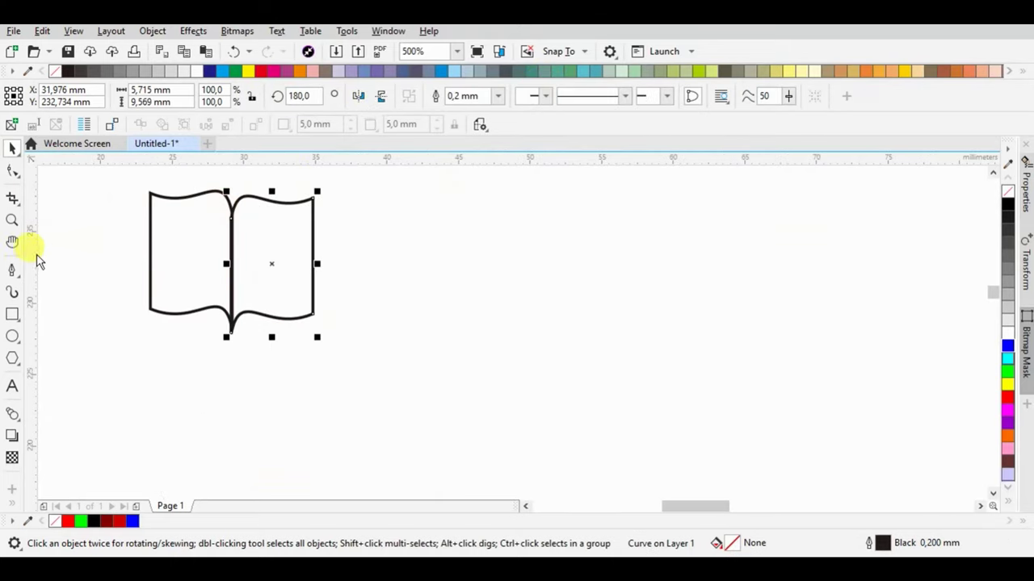
- Draw a short horizontal Bézier line on the book's left page and duplicate it downward to make three text lines
{"action": "left_click", "coordinate": [18, 279]}
{"action": "left_click", "coordinate": [45, 273]}
{"action": "scroll", "coordinate": [136, 218], "scroll_direction": "up", "scroll_amount": 1}
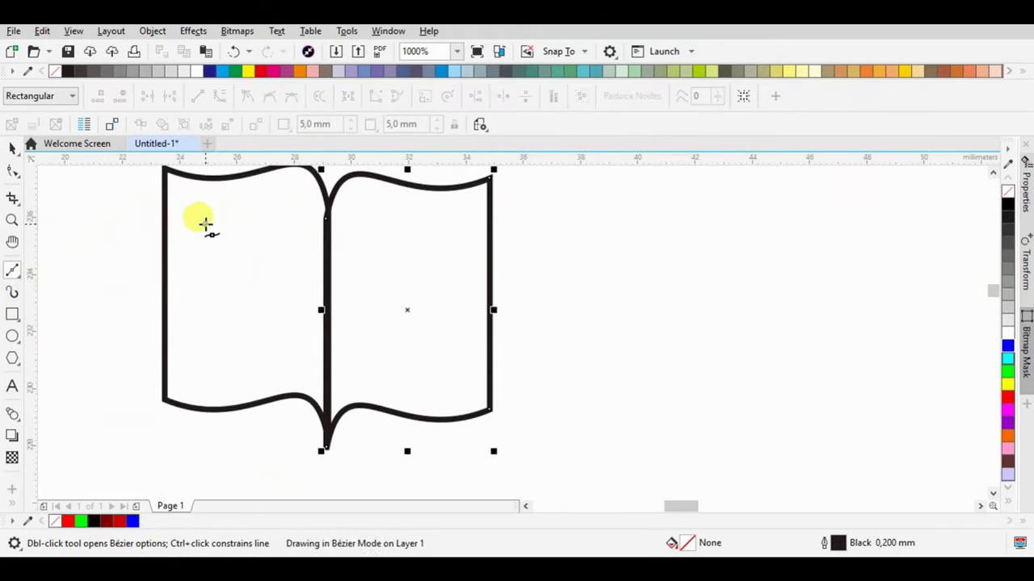
{"action": "left_click", "coordinate": [205, 223]}
{"action": "left_click", "coordinate": [291, 223]}
{"action": "left_click", "coordinate": [12, 148]}
{"action": "left_click_drag", "start_coordinate": [292, 230], "coordinate": [284, 332]}
{"action": "right_click", "coordinate": [284, 332]}
{"action": "scroll", "coordinate": [412, 406], "scroll_direction": "down", "scroll_amount": 2}
- Select both pages and the three lines of the book and set their outline width to 1 mm
{"action": "left_click_drag", "start_coordinate": [477, 436], "coordinate": [310, 327]}
{"action": "scroll", "coordinate": [306, 295], "scroll_direction": "down", "scroll_amount": 2}
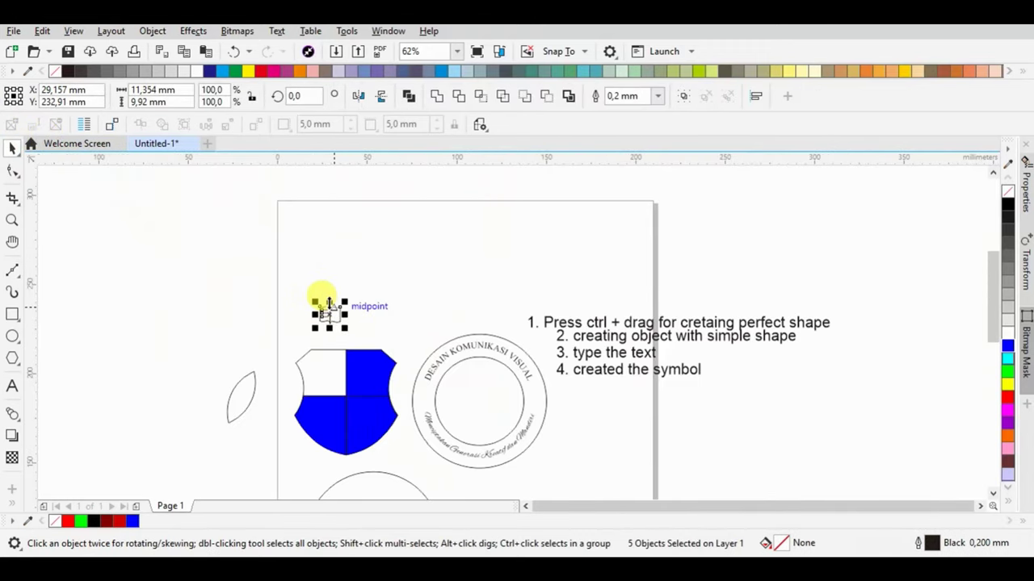
{"action": "scroll", "coordinate": [338, 315], "scroll_direction": "up", "scroll_amount": 5}
{"action": "left_click", "coordinate": [658, 96]}
{"action": "left_click", "coordinate": [659, 103]}
{"action": "left_click", "coordinate": [658, 96]}
{"action": "left_click", "coordinate": [655, 155]}
{"action": "left_click", "coordinate": [659, 96]}
{"action": "left_click", "coordinate": [659, 202]}
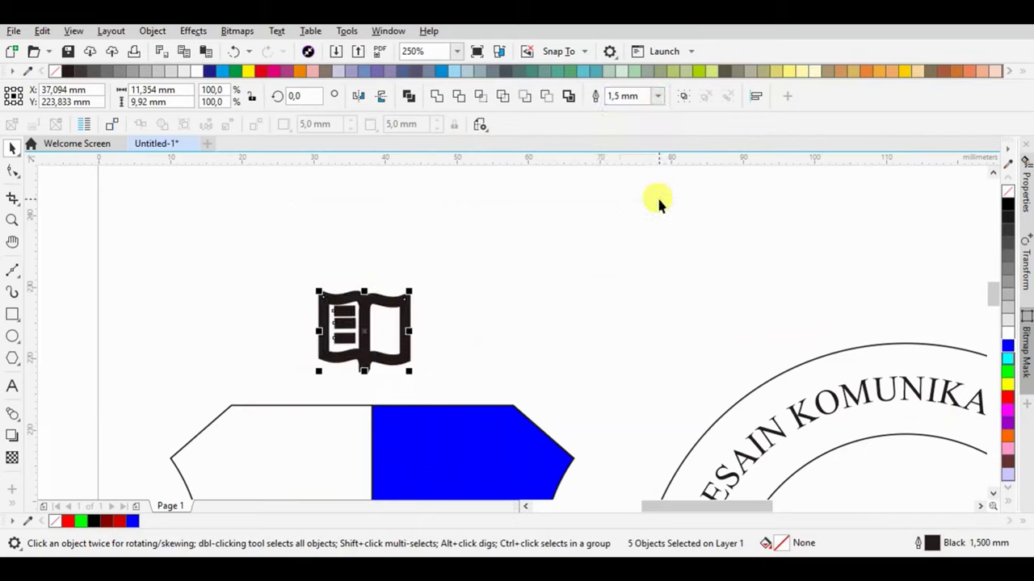
{"action": "left_click", "coordinate": [658, 96]}
{"action": "left_click", "coordinate": [650, 190]}
- Move the book symbol into the shield's white quarter and group its five objects
{"action": "scroll", "coordinate": [468, 208], "scroll_direction": "down", "scroll_amount": 3}
{"action": "left_click_drag", "start_coordinate": [416, 270], "coordinate": [373, 361]}
{"action": "key", "text": "ctrl+g"}
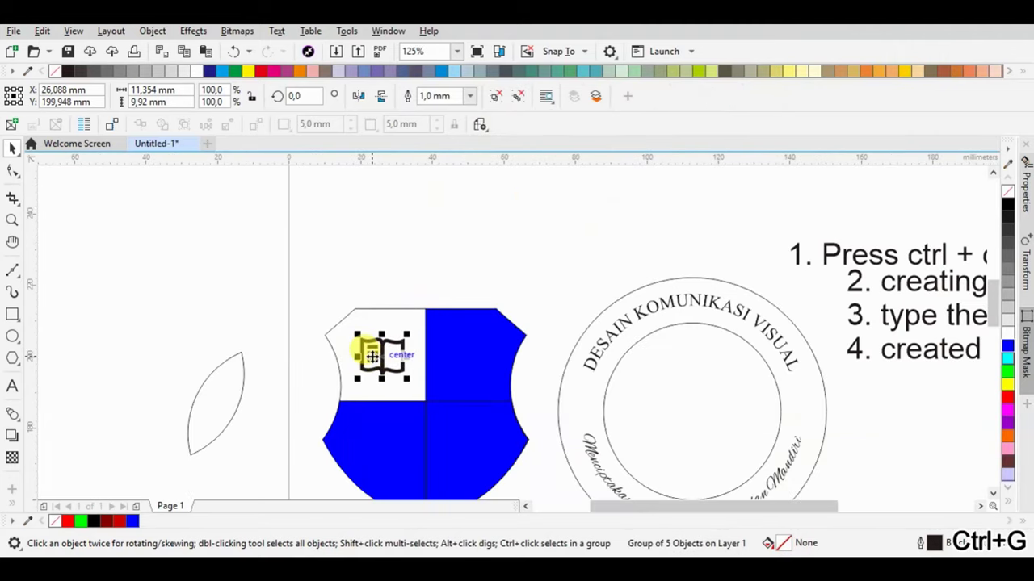
- Draw a narrow upright rectangle with a shorter one over its lower end in the upper blue quarter, plus a taller narrow rectangle beside them
{"action": "left_click", "coordinate": [12, 315]}
{"action": "scroll", "coordinate": [460, 356], "scroll_direction": "up", "scroll_amount": 4}
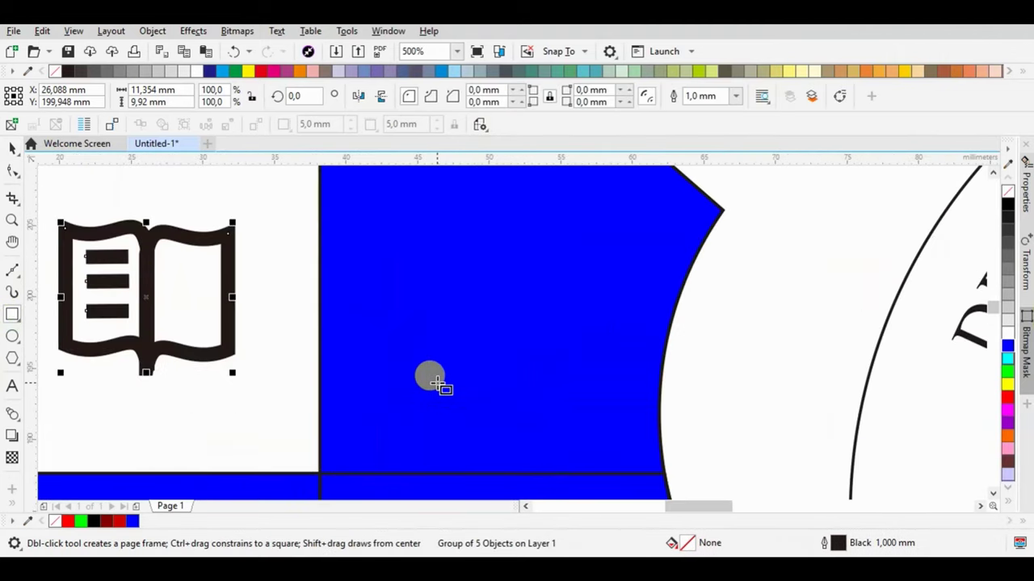
{"action": "left_click_drag", "start_coordinate": [438, 371], "coordinate": [476, 267]}
{"action": "left_click_drag", "start_coordinate": [439, 347], "coordinate": [476, 371]}
{"action": "left_click_drag", "start_coordinate": [516, 215], "coordinate": [560, 401]}
- Draw a triangular Bézier tip on the upper edge of the small upright rectangle to form a pencil
{"action": "left_click", "coordinate": [12, 270]}
{"action": "left_click", "coordinate": [437, 264]}
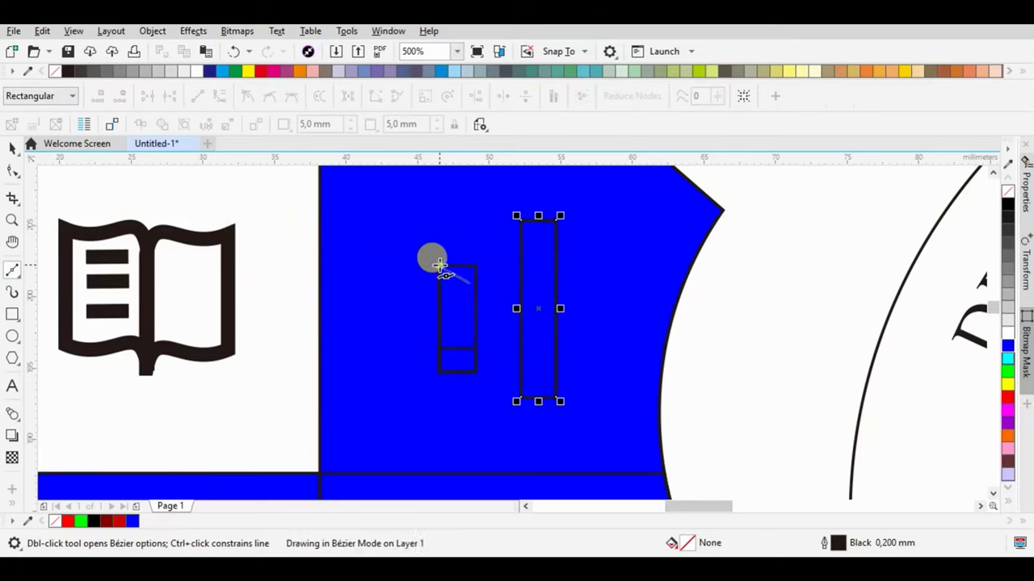
{"action": "left_click", "coordinate": [470, 283]}
{"action": "left_click", "coordinate": [12, 171]}
{"action": "left_click_drag", "start_coordinate": [469, 277], "coordinate": [439, 266]}
{"action": "left_click", "coordinate": [12, 148]}
{"action": "left_click", "coordinate": [380, 96]}
- Enlarge the tall rectangle to about 2.7 by 13.7 mm and add short horizontal Bézier tick lines near its upper end
{"action": "left_click", "coordinate": [539, 260]}
{"action": "left_click_drag", "start_coordinate": [561, 217], "coordinate": [564, 196]}
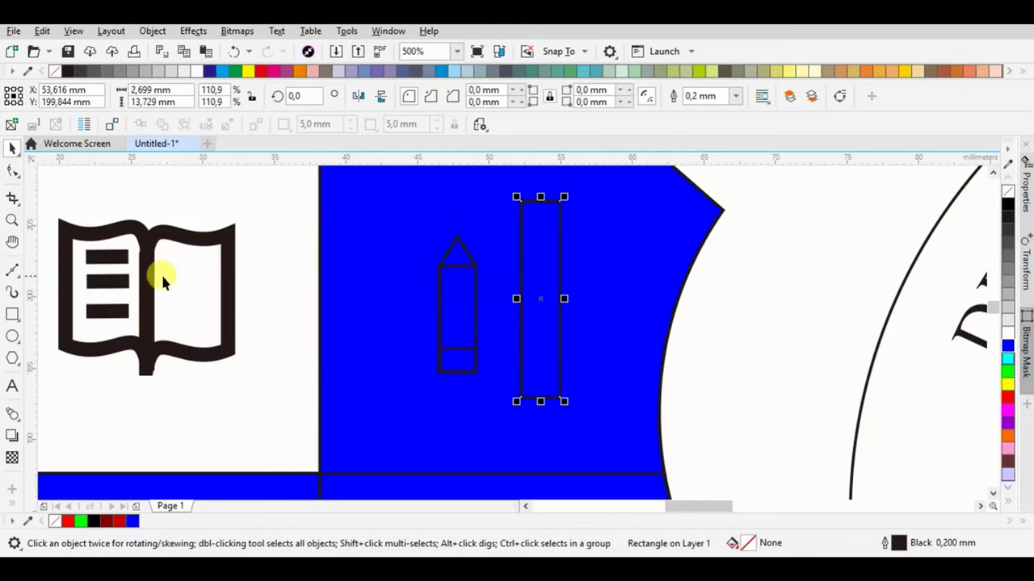
{"action": "left_click", "coordinate": [12, 271]}
{"action": "left_click", "coordinate": [522, 198]}
{"action": "left_click", "coordinate": [547, 201]}
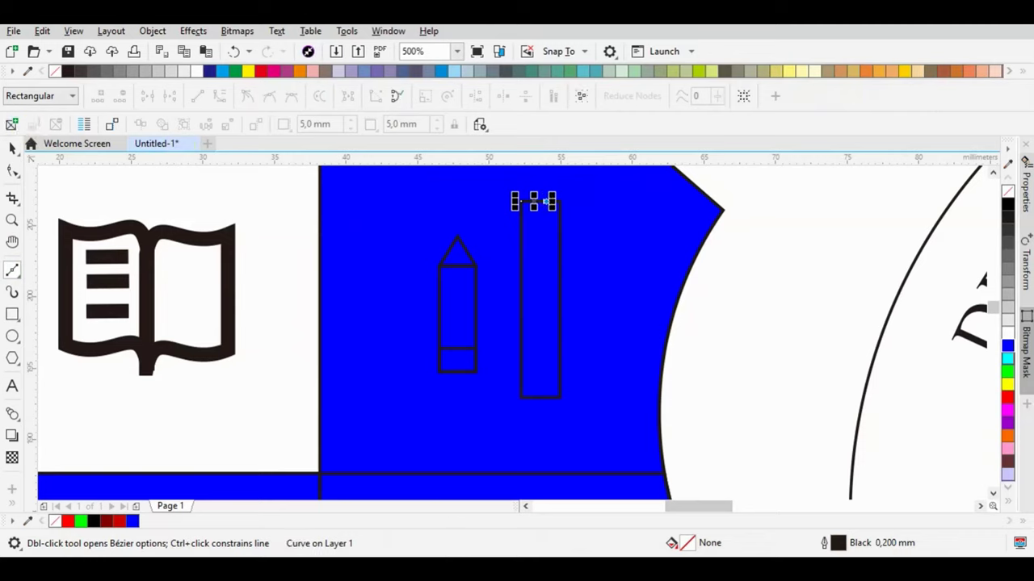
{"action": "left_click", "coordinate": [12, 149]}
{"action": "scroll", "coordinate": [507, 172], "scroll_direction": "up", "scroll_amount": 1}
{"action": "left_click_drag", "start_coordinate": [592, 233], "coordinate": [533, 270]}
- Move all pencil and ruler objects out of the blue quarter to the empty area above the shield
{"action": "scroll", "coordinate": [553, 253], "scroll_direction": "down", "scroll_amount": 2}
{"action": "left_click_drag", "start_coordinate": [677, 190], "coordinate": [484, 364]}
{"action": "scroll", "coordinate": [542, 343], "scroll_direction": "down", "scroll_amount": 1}
{"action": "left_click_drag", "start_coordinate": [545, 327], "coordinate": [544, 210]}
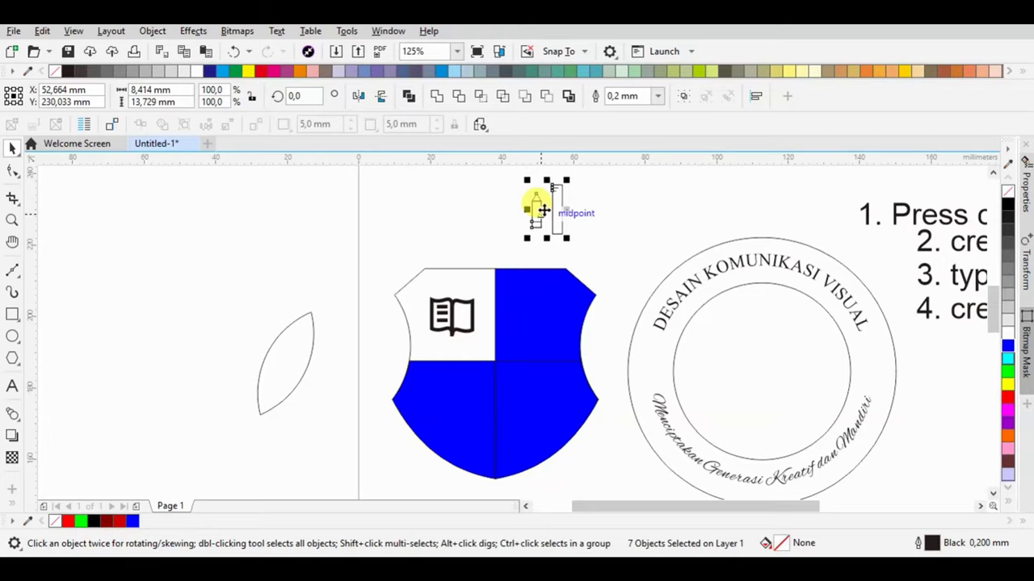
- Duplicate the tick lines down the ruler to make two long and four short ticks
{"action": "scroll", "coordinate": [554, 174], "scroll_direction": "up", "scroll_amount": 3}
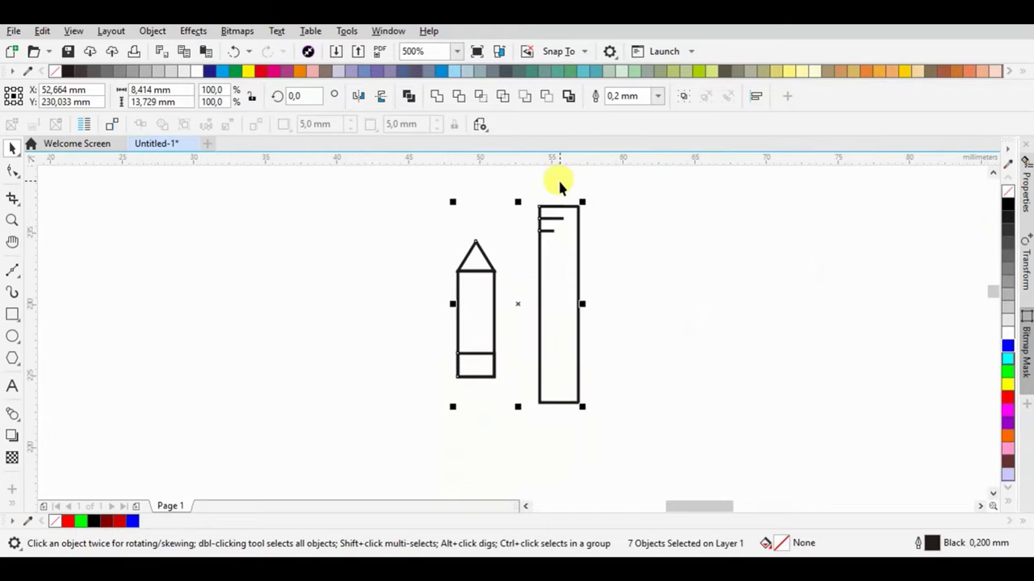
{"action": "left_click_drag", "start_coordinate": [539, 220], "coordinate": [558, 246]}
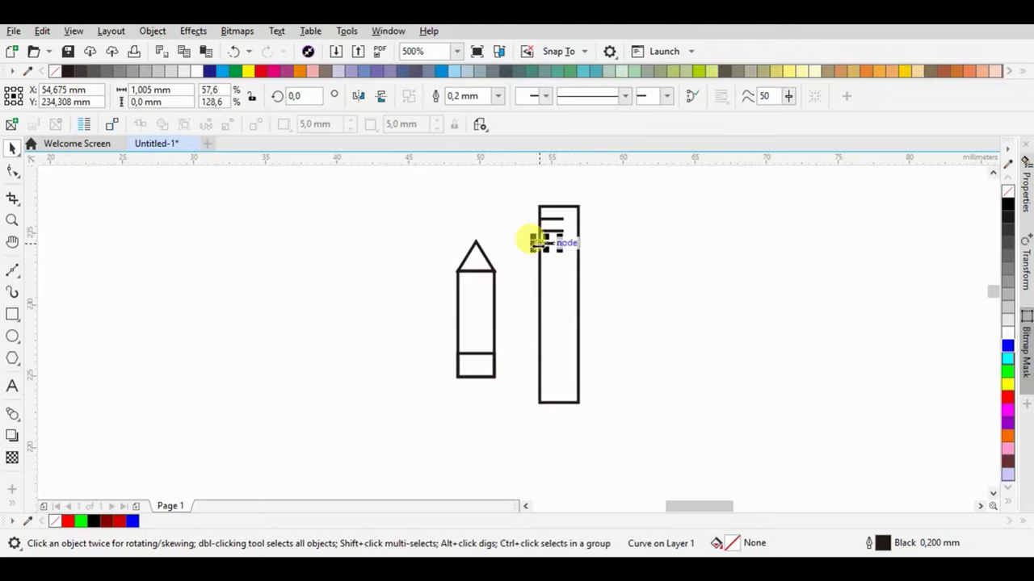
{"action": "right_click", "coordinate": [504, 221]}
{"action": "left_click", "coordinate": [531, 199]}
{"action": "left_click_drag", "start_coordinate": [525, 240], "coordinate": [539, 265]}
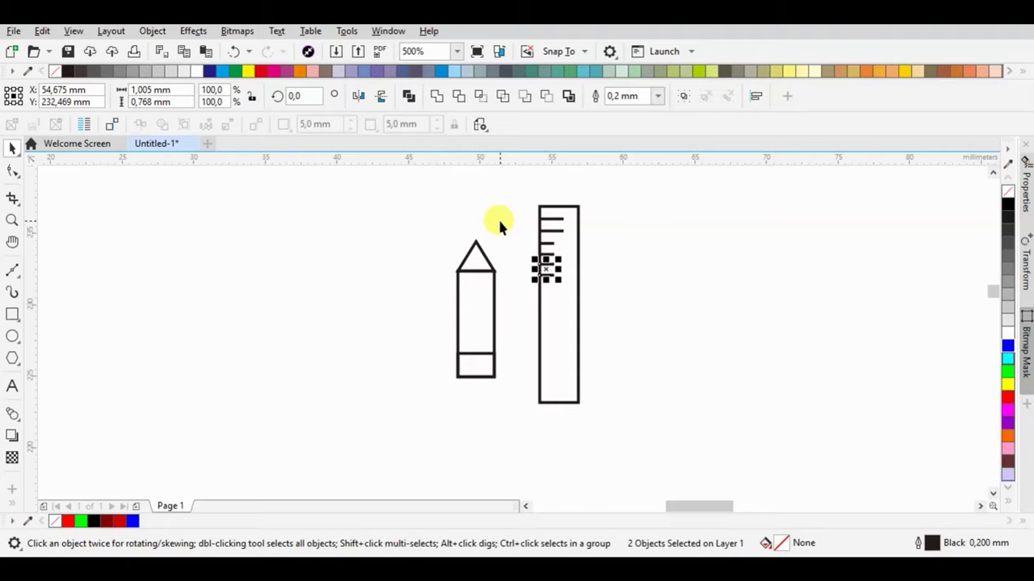
{"action": "left_click", "coordinate": [515, 258]}
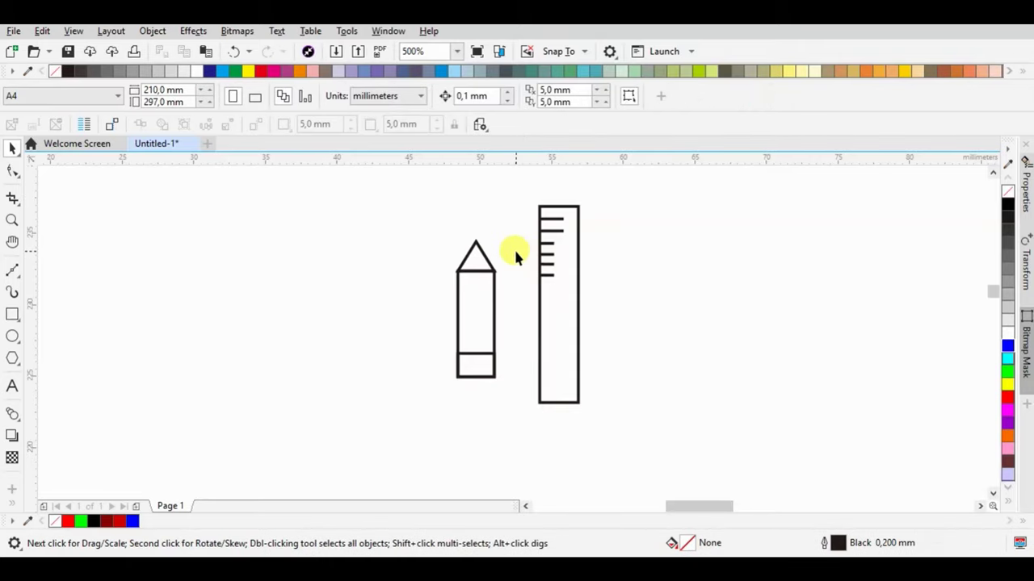
- Delete one of the short ticks and copy the remaining set of five ticks farther down the ruler
{"action": "scroll", "coordinate": [516, 254], "scroll_direction": "down", "scroll_amount": 2}
{"action": "scroll", "coordinate": [401, 379], "scroll_direction": "up", "scroll_amount": 4}
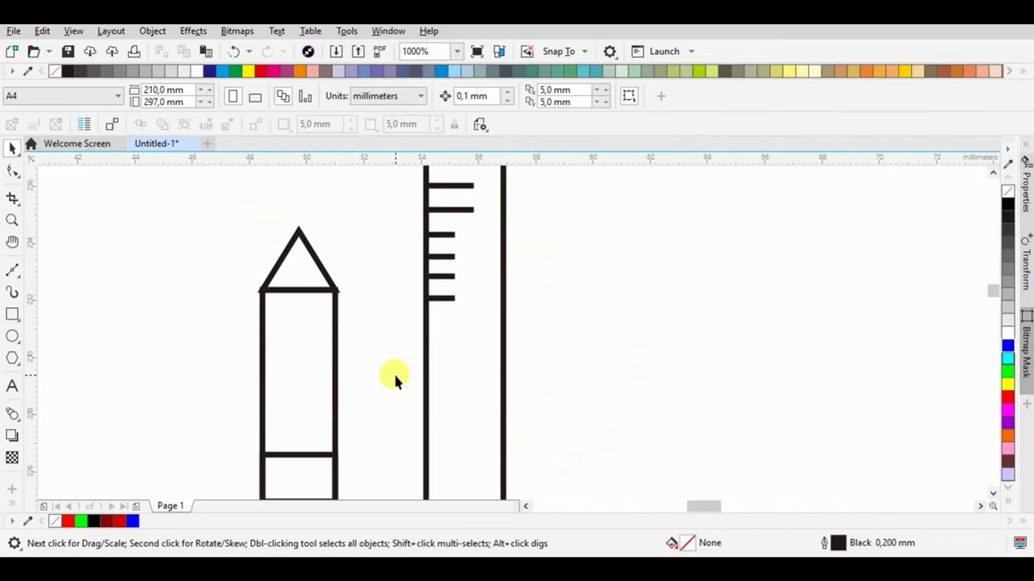
{"action": "left_click", "coordinate": [415, 316]}
{"action": "left_click", "coordinate": [442, 326]}
{"action": "left_click", "coordinate": [419, 339]}
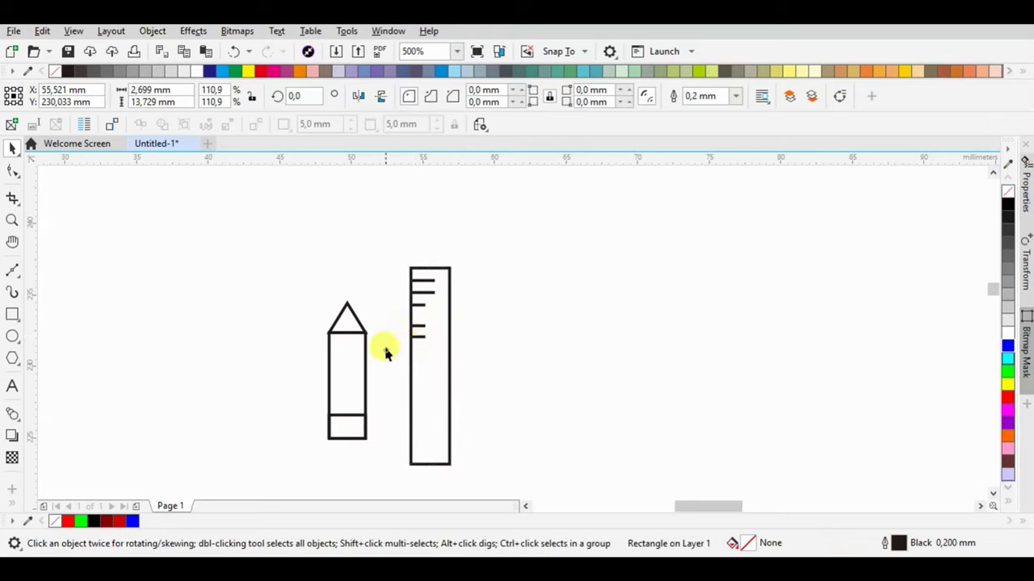
{"action": "left_click_drag", "start_coordinate": [473, 283], "coordinate": [473, 281]}
{"action": "left_click_drag", "start_coordinate": [401, 275], "coordinate": [412, 362]}
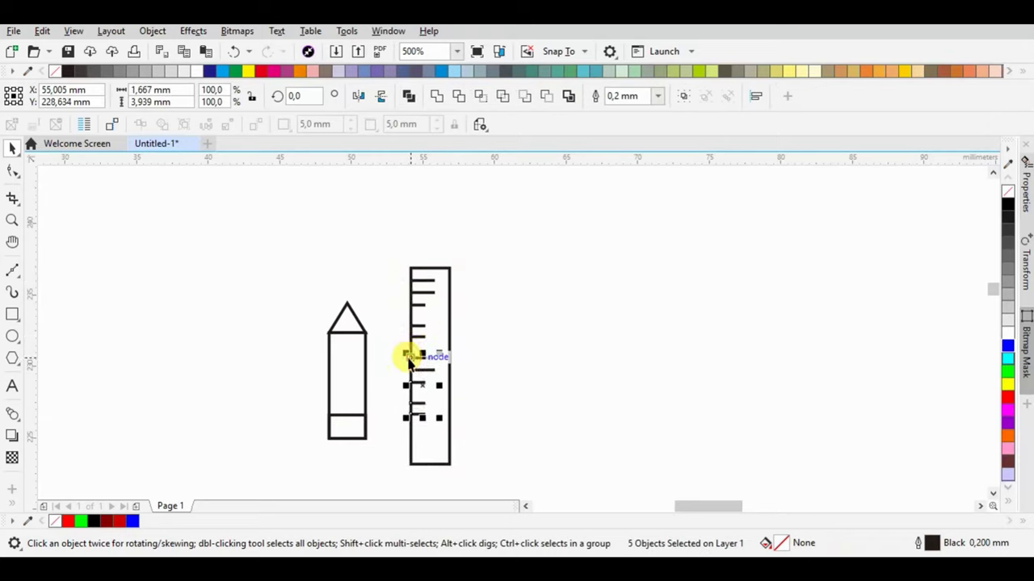
- Shorten the ruler rectangle to about 12.8 mm and set the outline width of all pencil and ruler objects to 1 mm
{"action": "left_click_drag", "start_coordinate": [429, 464], "coordinate": [429, 442]}
{"action": "left_click_drag", "start_coordinate": [431, 241], "coordinate": [443, 253]}
{"action": "left_click_drag", "start_coordinate": [516, 240], "coordinate": [310, 466]}
{"action": "left_click", "coordinate": [658, 97]}
{"action": "left_click", "coordinate": [604, 201]}
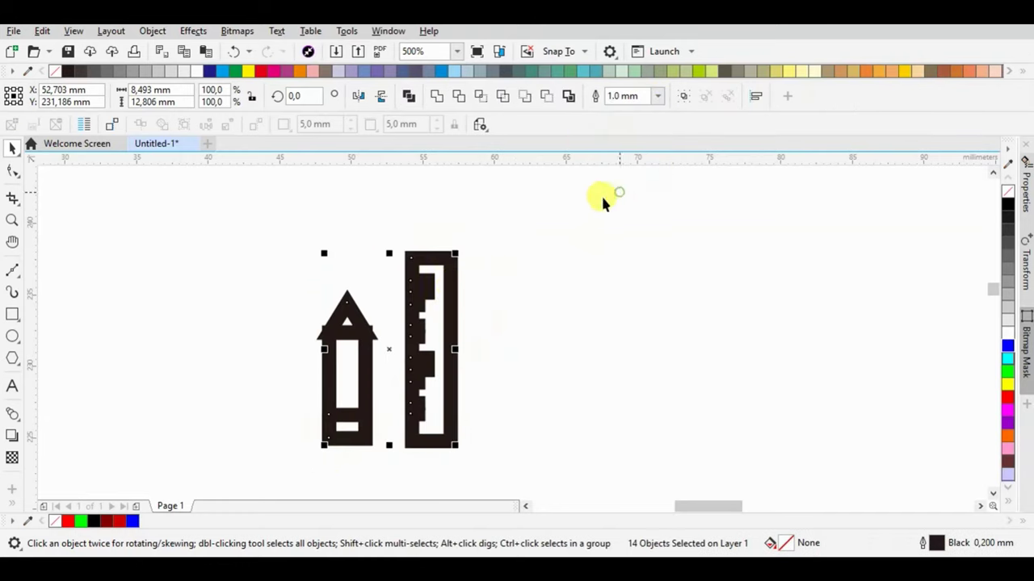
- Move the pencil and ruler down to just above the shield's upper blue quarter
{"action": "scroll", "coordinate": [540, 245], "scroll_direction": "down", "scroll_amount": 2}
{"action": "left_click_drag", "start_coordinate": [542, 216], "coordinate": [486, 306]}
{"action": "scroll", "coordinate": [461, 283], "scroll_direction": "up", "scroll_amount": 1}
{"action": "left_click", "coordinate": [462, 282]}
{"action": "left_click_drag", "start_coordinate": [539, 229], "coordinate": [591, 355]}
{"action": "left_click", "coordinate": [588, 352]}
{"action": "left_click_drag", "start_coordinate": [526, 358], "coordinate": [527, 360]}
{"action": "scroll", "coordinate": [553, 334], "scroll_direction": "up", "scroll_amount": 1}
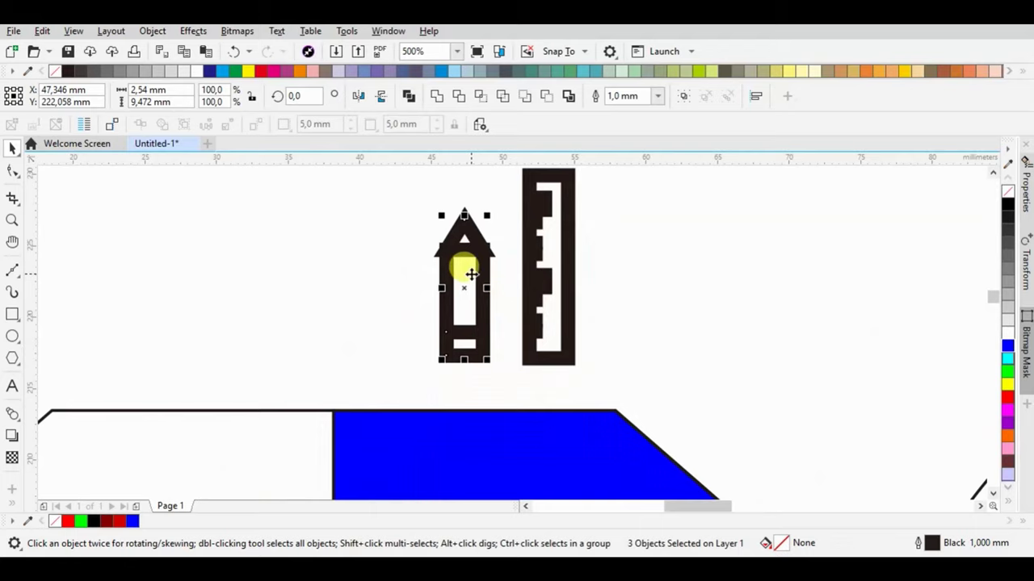
- Remove surplus ticks from the ruler, leaving two long and four short ones with clear gaps between them
{"action": "left_click", "coordinate": [553, 212]}
{"action": "left_click", "coordinate": [549, 212]}
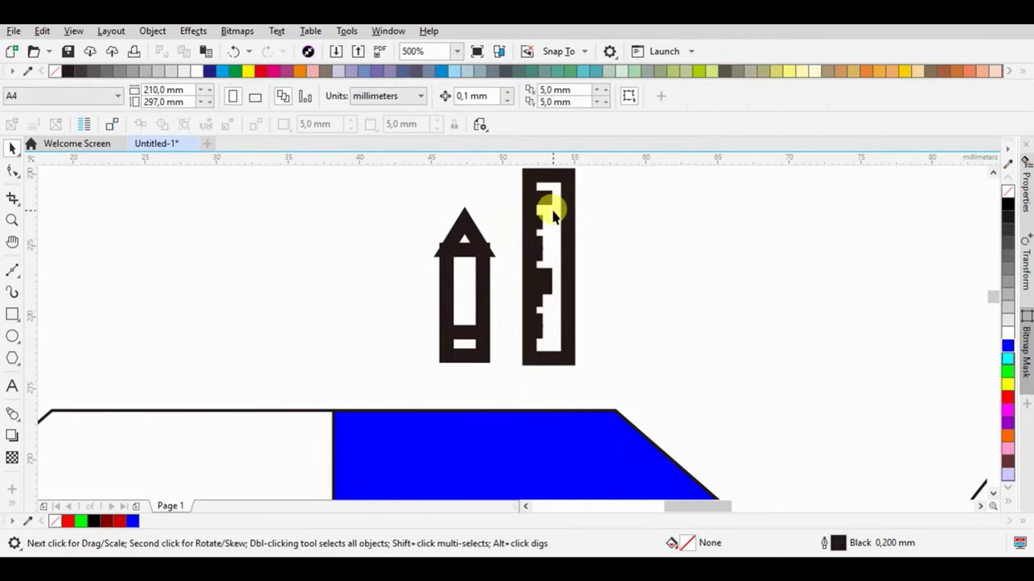
{"action": "left_click", "coordinate": [535, 247]}
{"action": "left_click", "coordinate": [546, 268]}
{"action": "left_click", "coordinate": [539, 278]}
{"action": "left_click", "coordinate": [529, 297]}
{"action": "left_click", "coordinate": [540, 335]}
{"action": "left_click", "coordinate": [539, 324]}
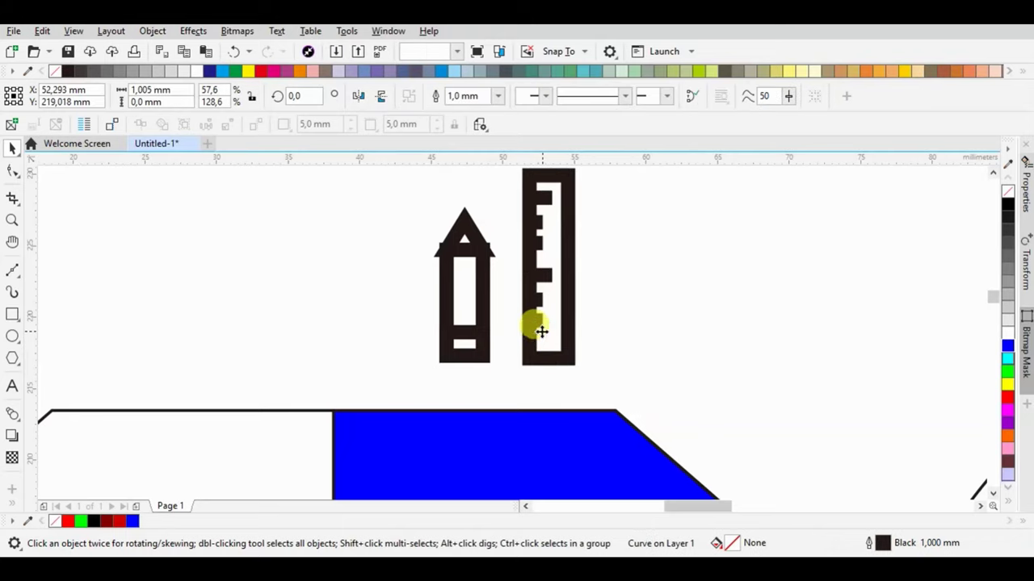
{"action": "left_click", "coordinate": [540, 332]}
- Shift the ruler with its ticks slightly farther away from the pencil
{"action": "left_click_drag", "start_coordinate": [476, 338], "coordinate": [578, 177]}
{"action": "scroll", "coordinate": [568, 282], "scroll_direction": "up", "scroll_amount": 1}
{"action": "left_click_drag", "start_coordinate": [537, 278], "coordinate": [587, 292]}
{"action": "left_click", "coordinate": [568, 239]}
{"action": "left_click", "coordinate": [711, 288]}
- Select the ten pencil and ruler objects and give their outlines rounded corners and round line caps
{"action": "scroll", "coordinate": [594, 335], "scroll_direction": "down", "scroll_amount": 3}
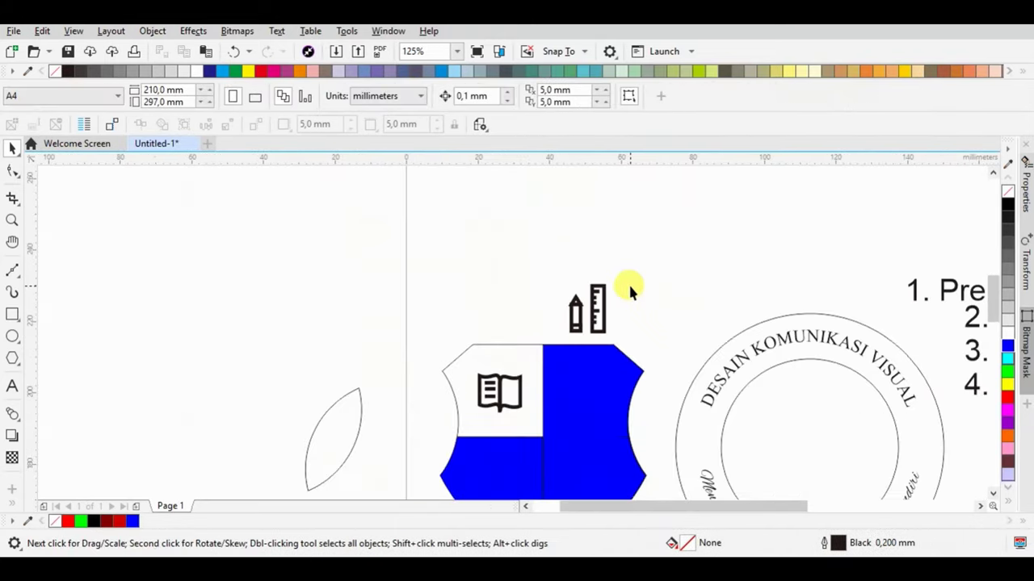
{"action": "scroll", "coordinate": [628, 288], "scroll_direction": "up", "scroll_amount": 1}
{"action": "left_click_drag", "start_coordinate": [664, 371], "coordinate": [664, 371]}
{"action": "scroll", "coordinate": [596, 266], "scroll_direction": "down", "scroll_amount": 1}
{"action": "left_click", "coordinate": [1025, 171]}
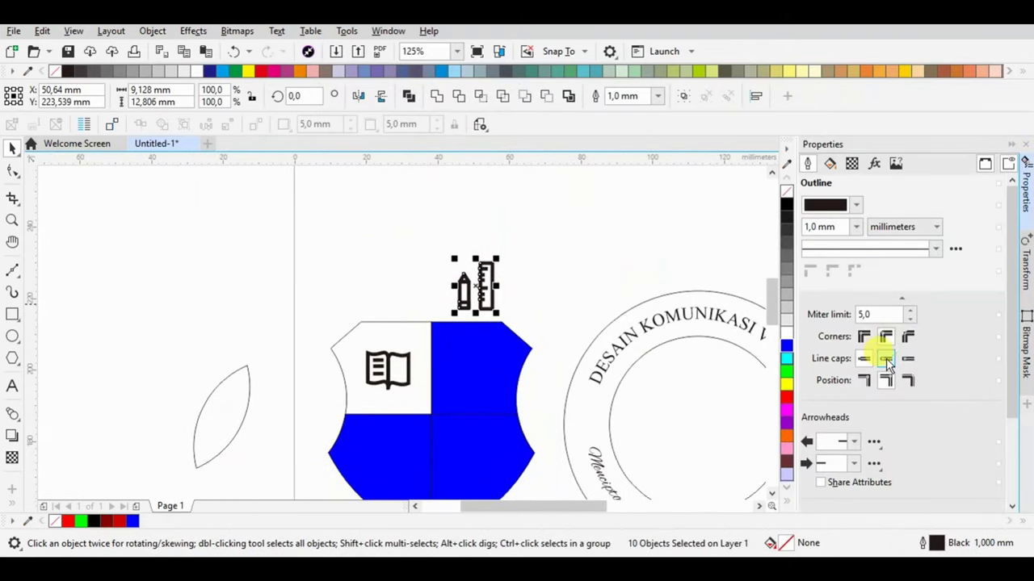
{"action": "left_click", "coordinate": [1011, 145]}
{"action": "left_click", "coordinate": [193, 31]}
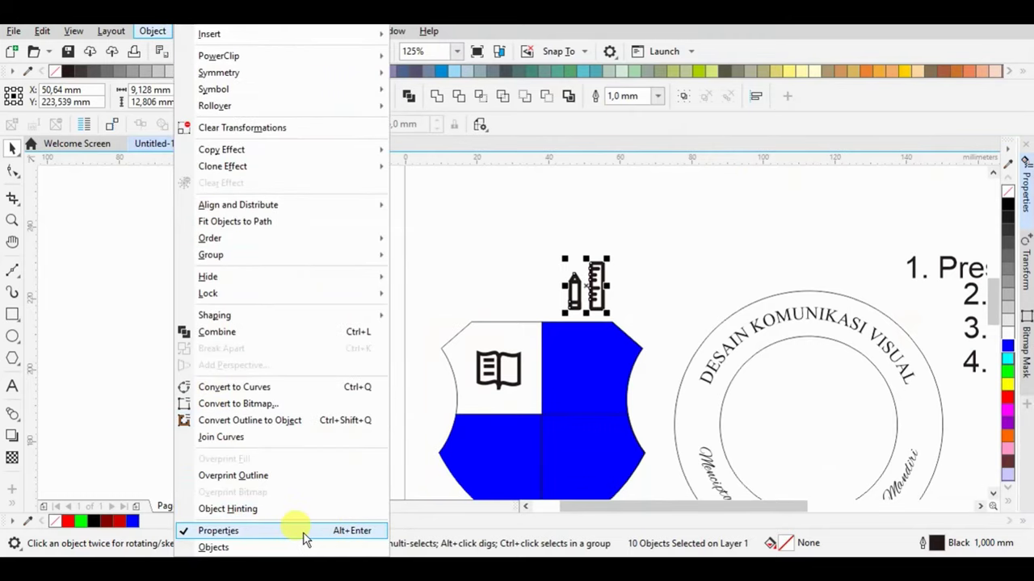
- Move the pencil and ruler symbol into the shield's upper blue quarter beside the book
{"action": "left_click", "coordinate": [584, 282]}
{"action": "scroll", "coordinate": [584, 282], "scroll_direction": "up", "scroll_amount": 1}
{"action": "left_click_drag", "start_coordinate": [584, 277], "coordinate": [575, 432]}
{"action": "scroll", "coordinate": [583, 246], "scroll_direction": "down", "scroll_amount": 1}
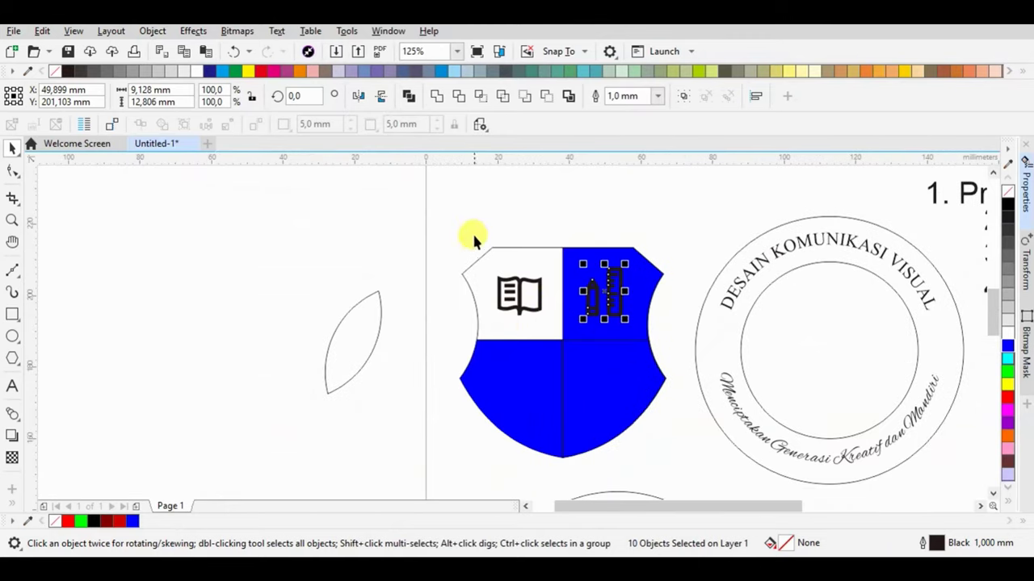
- Apply rounded outline corners and round line caps to the book symbol
{"action": "left_click_drag", "start_coordinate": [474, 238], "coordinate": [557, 334]}
{"action": "left_click", "coordinate": [1025, 195]}
{"action": "left_click", "coordinate": [886, 337]}
{"action": "left_click", "coordinate": [886, 358]}
{"action": "left_click", "coordinate": [582, 197]}
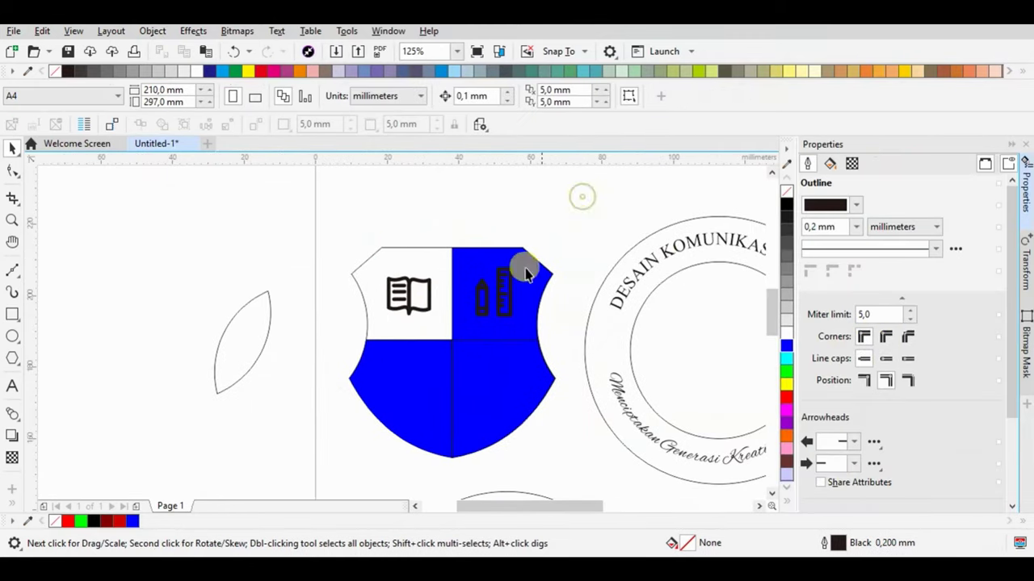
- Ungroup the book symbol to make its text lines individually editable
{"action": "scroll", "coordinate": [397, 294], "scroll_direction": "up", "scroll_amount": 1}
{"action": "mouse_move", "coordinate": [252, 329]}
{"action": "left_mouse_down"}
{"action": "mouse_move", "coordinate": [428, 275]}
{"action": "mouse_move", "coordinate": [424, 285]}
{"action": "left_mouse_up"}
{"action": "scroll", "coordinate": [410, 316], "scroll_direction": "up", "scroll_amount": 1}
{"action": "scroll", "coordinate": [410, 316], "scroll_direction": "down", "scroll_amount": 1}
{"action": "left_click_drag", "start_coordinate": [300, 311], "coordinate": [437, 276]}
{"action": "scroll", "coordinate": [415, 282], "scroll_direction": "up", "scroll_amount": 1}
{"action": "scroll", "coordinate": [414, 283], "scroll_direction": "down", "scroll_amount": 1}
{"action": "right_click", "coordinate": [414, 282]}
{"action": "left_click", "coordinate": [461, 158]}
- Shorten the book's three text lines to about 2.25 mm and reposition them on the left page
{"action": "left_click_drag", "start_coordinate": [298, 331], "coordinate": [419, 270]}
{"action": "scroll", "coordinate": [417, 279], "scroll_direction": "up", "scroll_amount": 1}
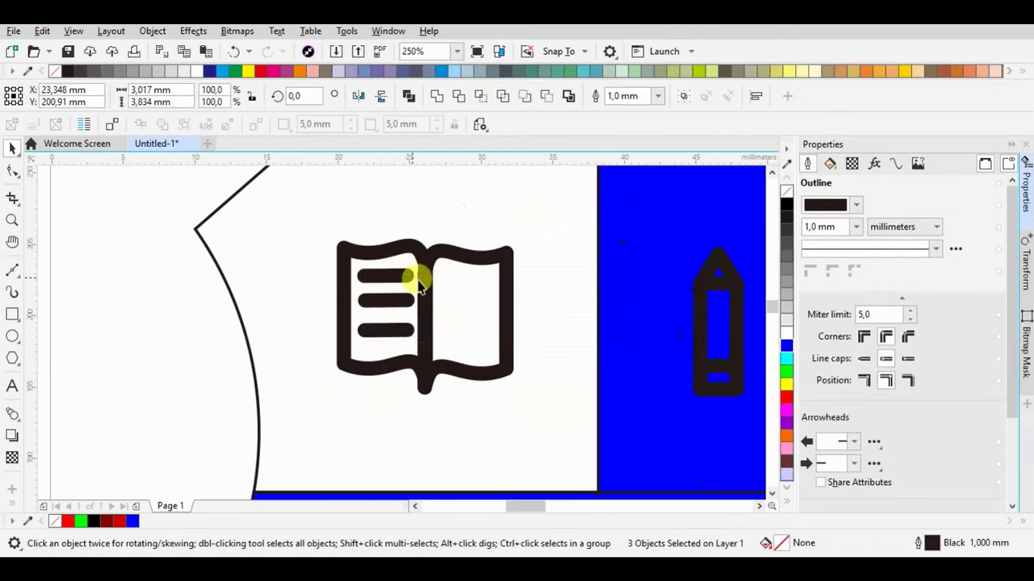
{"action": "left_click_drag", "start_coordinate": [427, 305], "coordinate": [398, 280]}
{"action": "scroll", "coordinate": [403, 285], "scroll_direction": "down", "scroll_amount": 1}
{"action": "scroll", "coordinate": [401, 281], "scroll_direction": "up", "scroll_amount": 1}
{"action": "scroll", "coordinate": [402, 280], "scroll_direction": "up", "scroll_amount": 1}
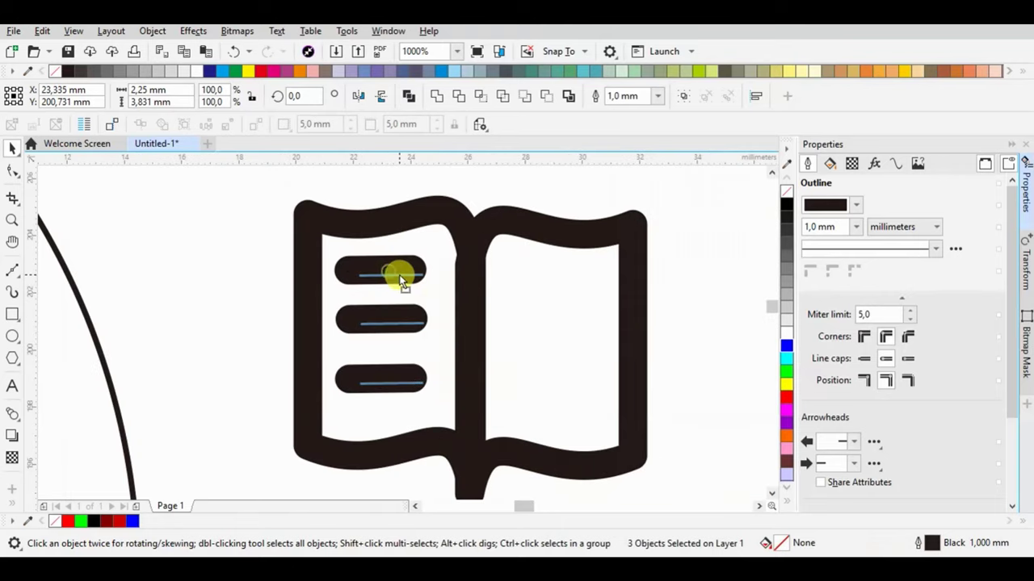
- Draw a monitor from rectangles for screen, neck and base in the blue quarter below the book, about 12 by 10 mm overall
{"action": "scroll", "coordinate": [341, 315], "scroll_direction": "down", "scroll_amount": 3}
{"action": "key", "text": "F6"}
{"action": "scroll", "coordinate": [374, 306], "scroll_direction": "up", "scroll_amount": 1}
{"action": "left_click_drag", "start_coordinate": [376, 302], "coordinate": [469, 357]}
{"action": "scroll", "coordinate": [457, 353], "scroll_direction": "up", "scroll_amount": 1}
{"action": "scroll", "coordinate": [412, 343], "scroll_direction": "down", "scroll_amount": 1}
{"action": "mouse_move", "coordinate": [422, 309]}
{"action": "left_mouse_down"}
{"action": "mouse_move", "coordinate": [459, 336]}
{"action": "mouse_move", "coordinate": [476, 326]}
{"action": "mouse_move", "coordinate": [487, 336]}
{"action": "mouse_move", "coordinate": [397, 345]}
{"action": "left_mouse_up"}
- Select the three monitor rectangles and set their outline width to 1 mm
{"action": "left_click", "coordinate": [12, 149]}
{"action": "scroll", "coordinate": [427, 311], "scroll_direction": "down", "scroll_amount": 1}
{"action": "left_click_drag", "start_coordinate": [353, 383], "coordinate": [496, 243]}
{"action": "left_click", "coordinate": [658, 96]}
{"action": "left_click", "coordinate": [626, 203]}
{"action": "left_click", "coordinate": [658, 98]}
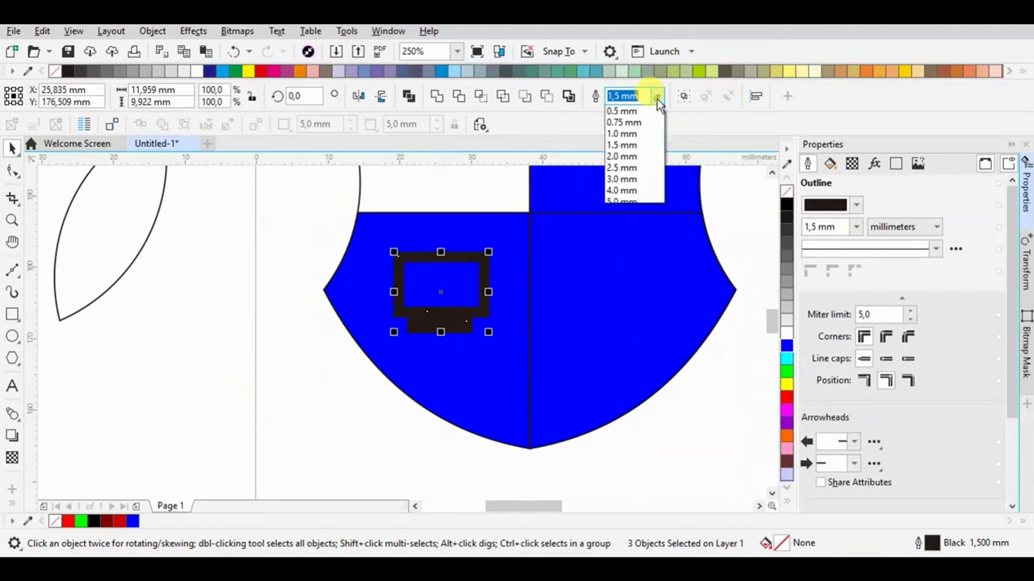
{"action": "left_click", "coordinate": [634, 193]}
- Adjust the monitor's neck and base rectangles to form an open stand under the screen
{"action": "left_click", "coordinate": [293, 374]}
{"action": "scroll", "coordinate": [459, 323], "scroll_direction": "up", "scroll_amount": 1}
{"action": "left_click", "coordinate": [456, 324]}
{"action": "left_click_drag", "start_coordinate": [421, 317], "coordinate": [427, 333]}
{"action": "left_click", "coordinate": [451, 318]}
{"action": "left_click", "coordinate": [169, 368]}
{"action": "scroll", "coordinate": [437, 314], "scroll_direction": "down", "scroll_amount": 1}
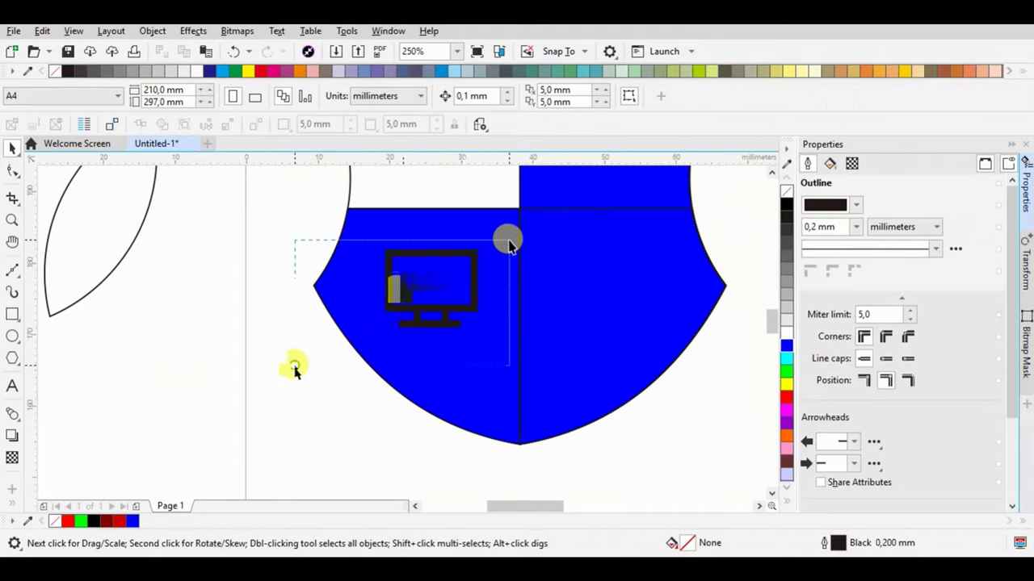
{"action": "left_click_drag", "start_coordinate": [333, 229], "coordinate": [499, 343]}
- Draw a camera body rectangle about 12.6 by 9.2 mm in the remaining blue quarter and a small rectangle, about 3.1 mm wide, over its upper edge
{"action": "left_click", "coordinate": [12, 314]}
{"action": "left_click_drag", "start_coordinate": [566, 248], "coordinate": [657, 315]}
{"action": "scroll", "coordinate": [647, 287], "scroll_direction": "up", "scroll_amount": 1}
{"action": "left_click_drag", "start_coordinate": [528, 219], "coordinate": [551, 201]}
{"action": "left_click", "coordinate": [12, 149]}
{"action": "left_click", "coordinate": [545, 198]}
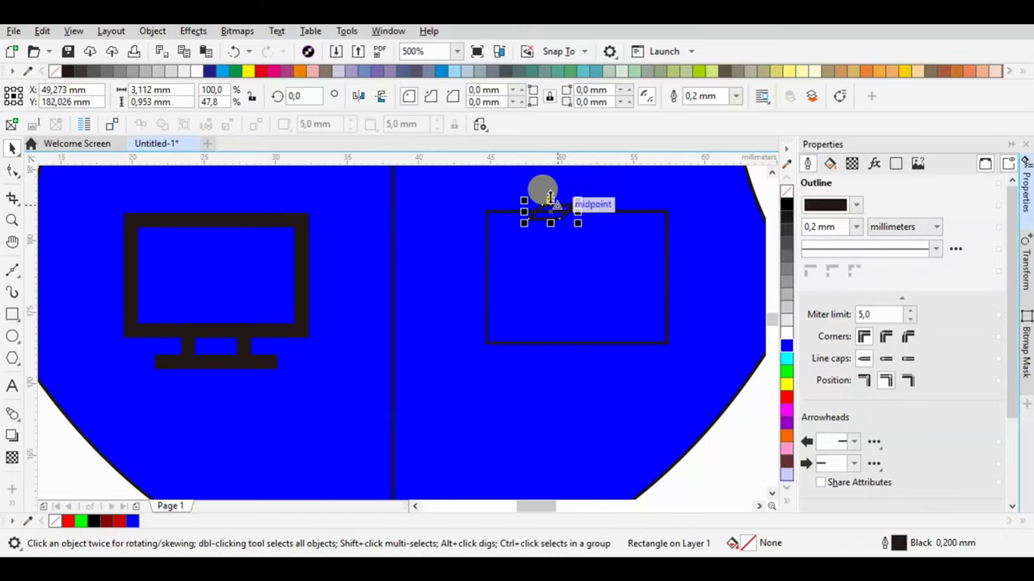
- Duplicate the small slanted rectangle, mirror the copy horizontally against the original, and weld both into one trapezoid-like shape
{"action": "scroll", "coordinate": [549, 212], "scroll_direction": "up", "scroll_amount": 2}
{"action": "left_click_drag", "start_coordinate": [482, 279], "coordinate": [636, 278]}
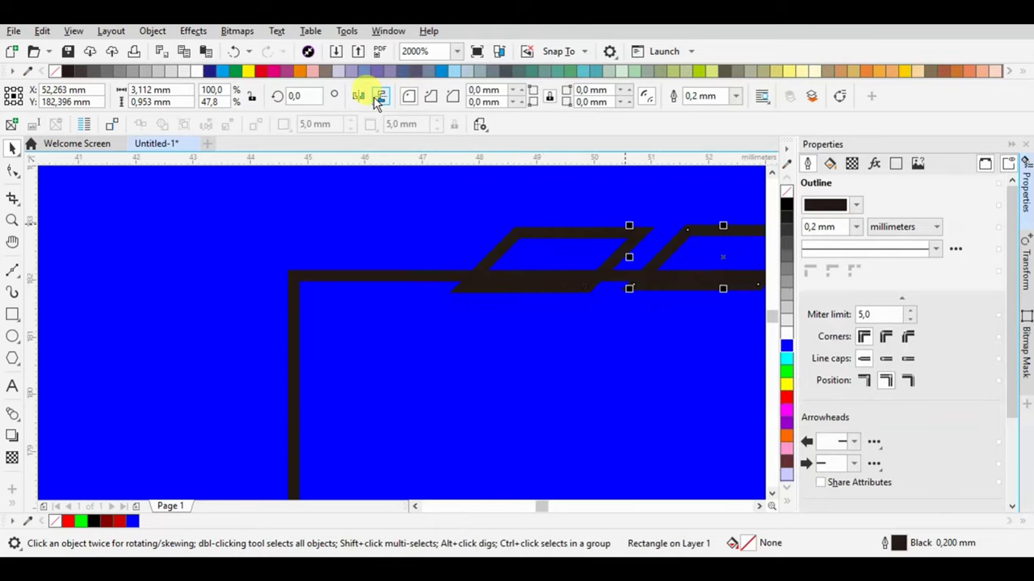
{"action": "left_click", "coordinate": [362, 97]}
{"action": "left_click_drag", "start_coordinate": [635, 230], "coordinate": [580, 232]}
{"action": "scroll", "coordinate": [530, 262], "scroll_direction": "down", "scroll_amount": 3}
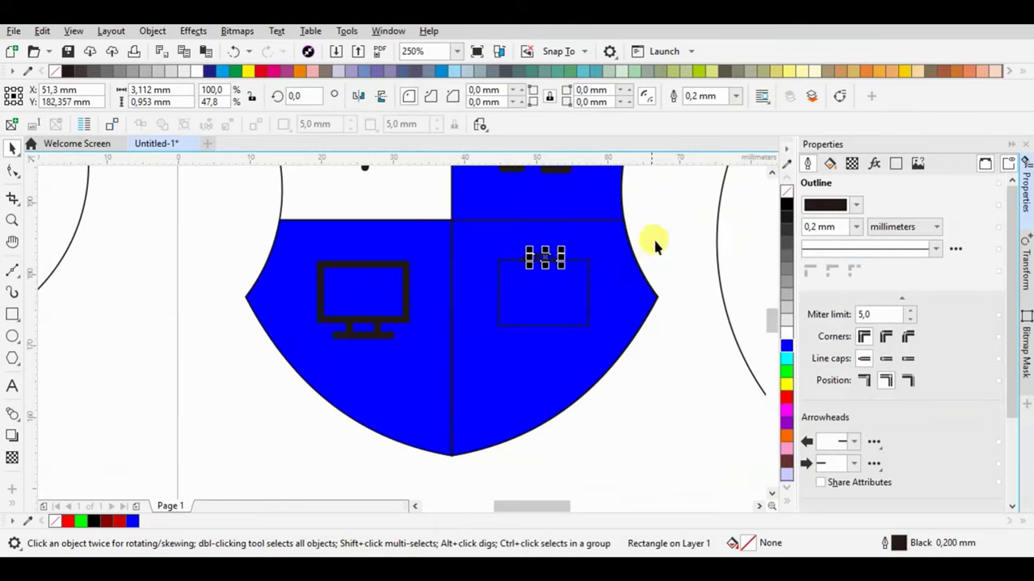
{"action": "left_click_drag", "start_coordinate": [642, 247], "coordinate": [513, 283]}
{"action": "left_click", "coordinate": [434, 96]}
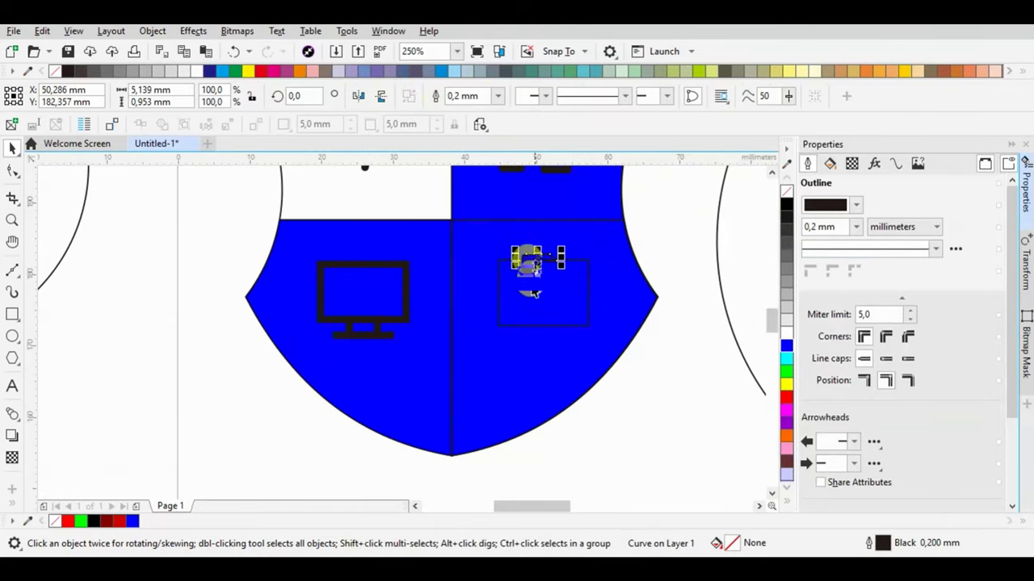
- Enlarge the welded shape on the camera to about 6.5 by 1.2 mm and round the corners of the camera body
{"action": "scroll", "coordinate": [528, 259], "scroll_direction": "up", "scroll_amount": 2}
{"action": "left_click", "coordinate": [234, 49]}
{"action": "left_click", "coordinate": [564, 279]}
{"action": "left_click_drag", "start_coordinate": [598, 274], "coordinate": [636, 239]}
{"action": "left_click", "coordinate": [533, 339]}
{"action": "left_click", "coordinate": [12, 170]}
{"action": "left_click_drag", "start_coordinate": [364, 300], "coordinate": [364, 327]}
- Draw a circle for the lens and center it on the camera body
{"action": "left_click", "coordinate": [12, 336]}
{"action": "scroll", "coordinate": [524, 246], "scroll_direction": "down", "scroll_amount": 2}
{"action": "left_click_drag", "start_coordinate": [514, 265], "coordinate": [545, 306]}
{"action": "key", "text": "space"}
{"action": "scroll", "coordinate": [530, 259], "scroll_direction": "up", "scroll_amount": 1}
{"action": "left_click", "coordinate": [606, 273], "text": "shift"}
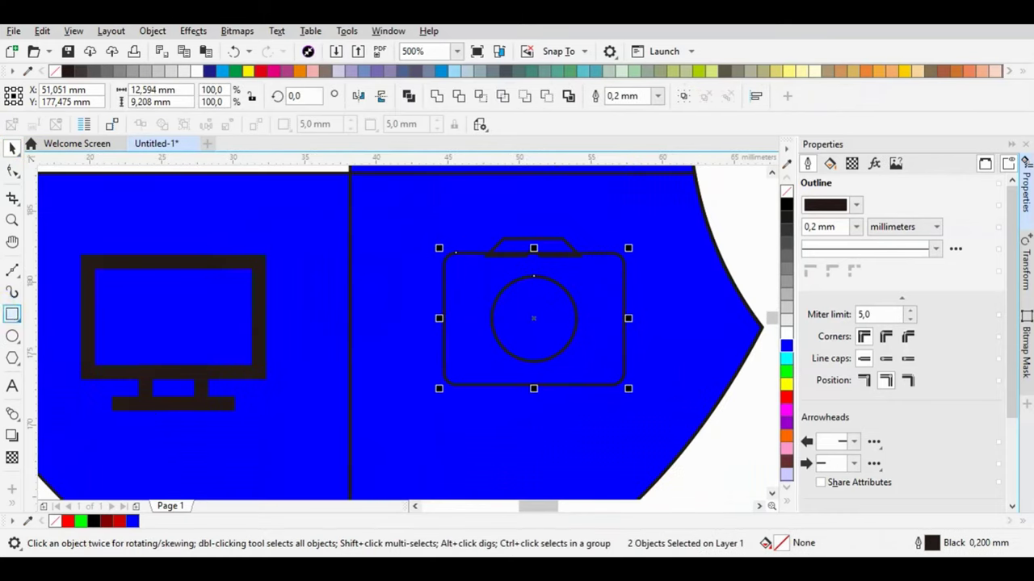
- Add a small circle near the camera body's upper right corner and set the outline of all four camera objects to 1 mm
{"action": "key", "text": "F7"}
{"action": "scroll", "coordinate": [580, 281], "scroll_direction": "up", "scroll_amount": 1}
{"action": "left_click_drag", "start_coordinate": [644, 285], "coordinate": [648, 291]}
{"action": "left_click", "coordinate": [12, 149]}
{"action": "scroll", "coordinate": [541, 364], "scroll_direction": "down", "scroll_amount": 3}
{"action": "left_click_drag", "start_coordinate": [605, 411], "coordinate": [487, 312]}
{"action": "left_click", "coordinate": [658, 97]}
{"action": "left_click", "coordinate": [623, 203]}
- Fill the welded shape on top of the camera with black and remove its outline
{"action": "scroll", "coordinate": [536, 351], "scroll_direction": "up", "scroll_amount": 1}
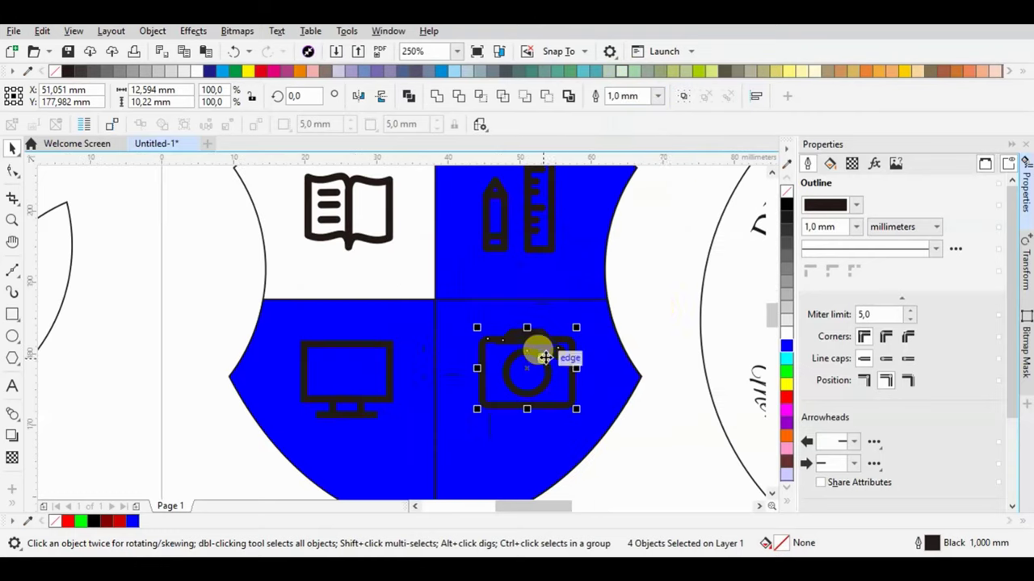
{"action": "left_click", "coordinate": [556, 329]}
{"action": "key", "text": "ctrl+w"}
{"action": "key", "text": "ctrl+u"}
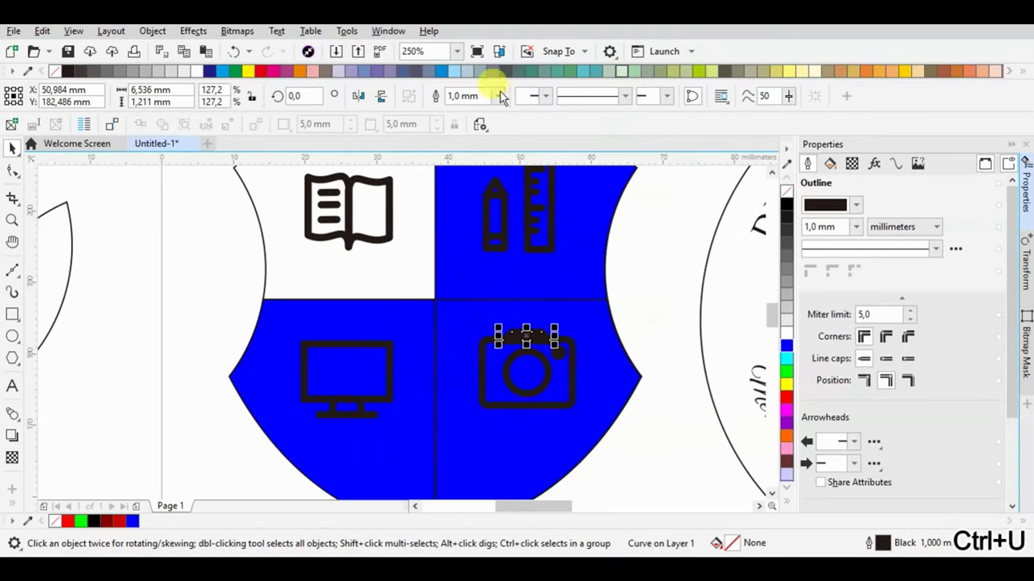
{"action": "left_click_drag", "start_coordinate": [664, 302], "coordinate": [491, 352]}
{"action": "scroll", "coordinate": [540, 339], "scroll_direction": "up", "scroll_amount": 2}
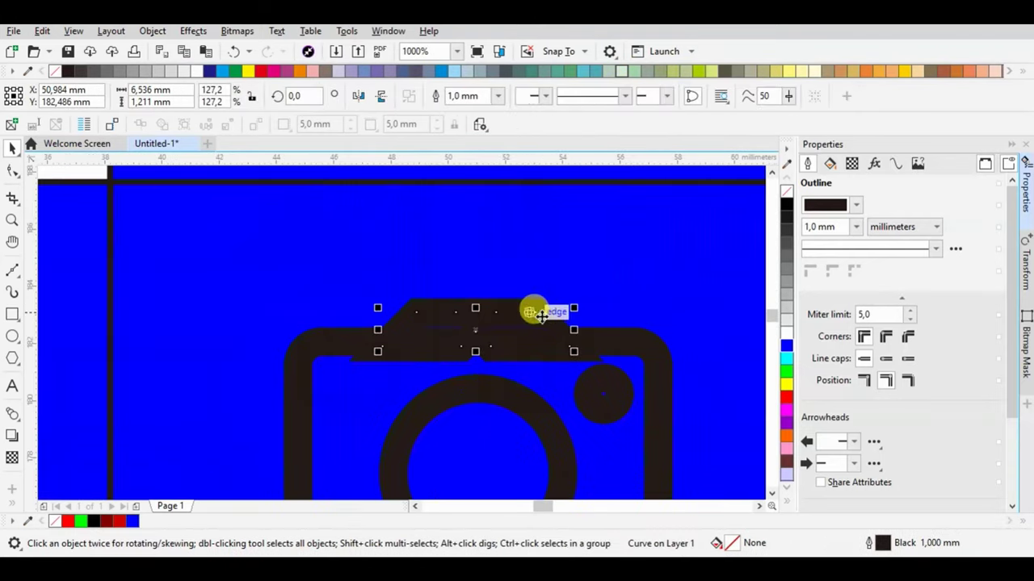
{"action": "left_click", "coordinate": [787, 203]}
{"action": "right_click", "coordinate": [786, 191]}
- Raise the black shape slightly to sit on the camera body's upper edge, and deselect it
{"action": "left_click_drag", "start_coordinate": [517, 359], "coordinate": [553, 293]}
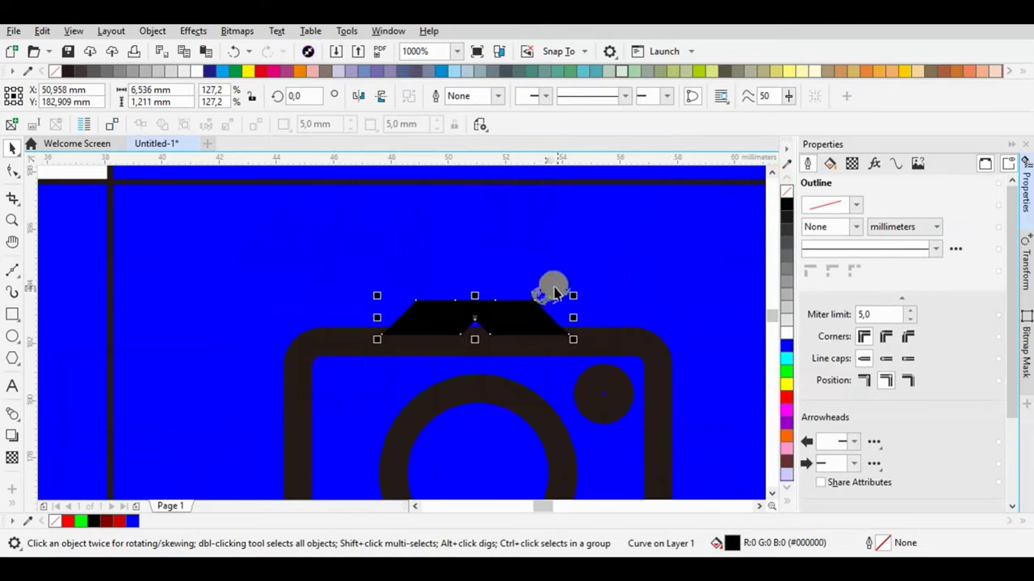
{"action": "scroll", "coordinate": [420, 337], "scroll_direction": "down", "scroll_amount": 3}
{"action": "left_click", "coordinate": [493, 304]}
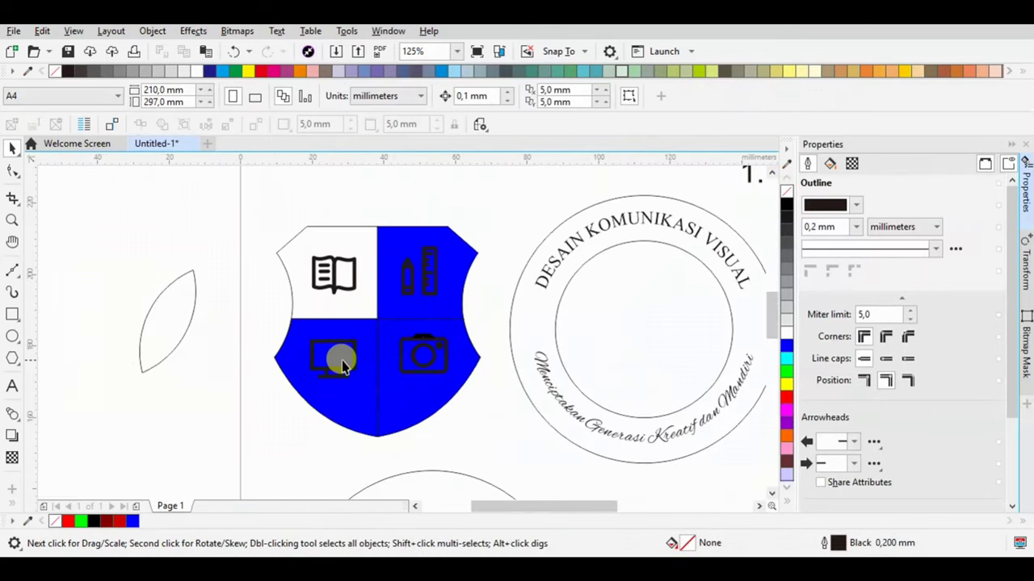
- Recolor the shield's quadrants, filling the camera quadrant white and the pencil-ruler and monitor quadrants red
{"action": "scroll", "coordinate": [324, 357], "scroll_direction": "up", "scroll_amount": 1}
{"action": "scroll", "coordinate": [473, 329], "scroll_direction": "down", "scroll_amount": 1}
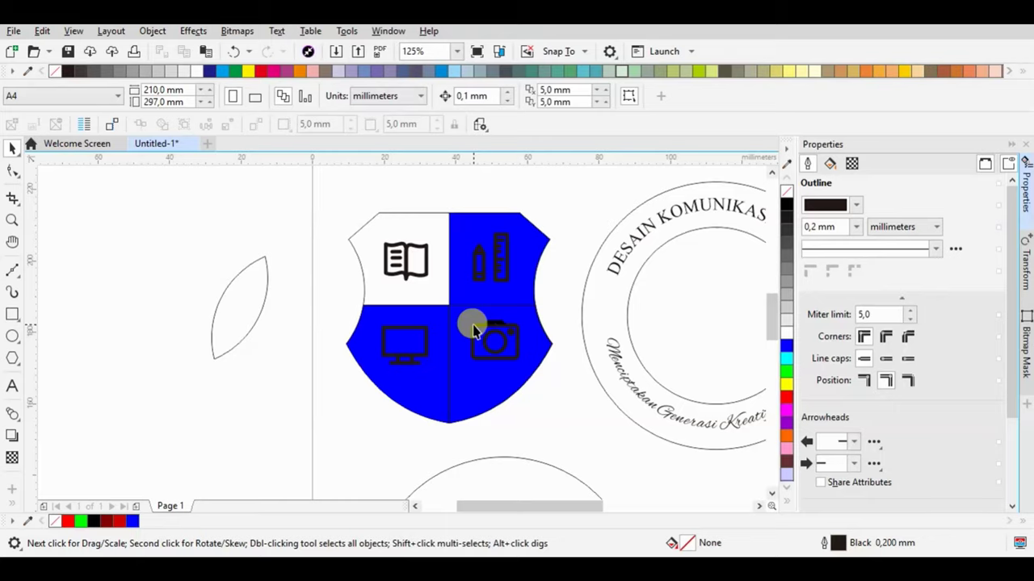
{"action": "left_click", "coordinate": [482, 225]}
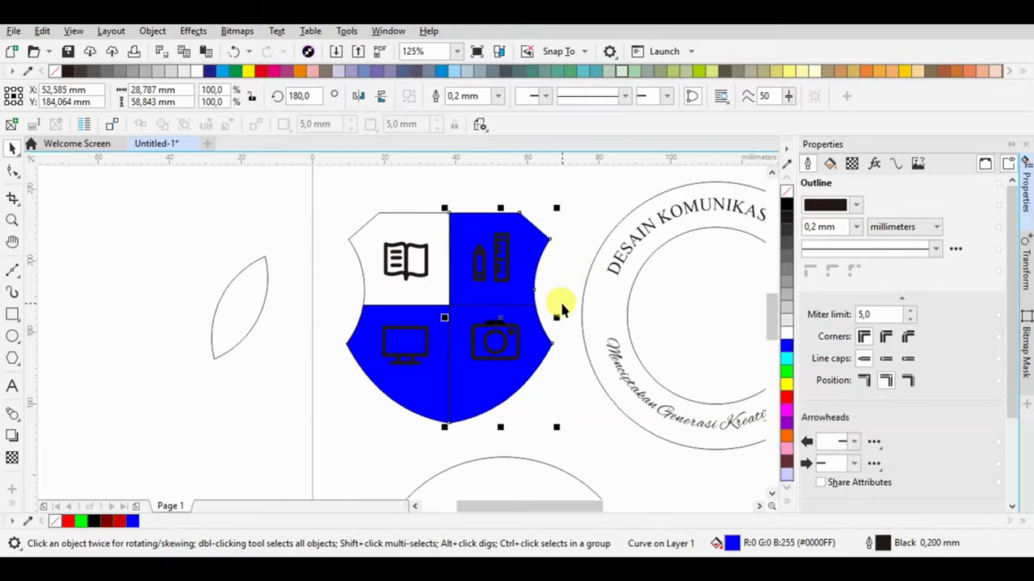
{"action": "left_click", "coordinate": [506, 385]}
{"action": "left_click", "coordinate": [788, 333]}
{"action": "left_click", "coordinate": [509, 222]}
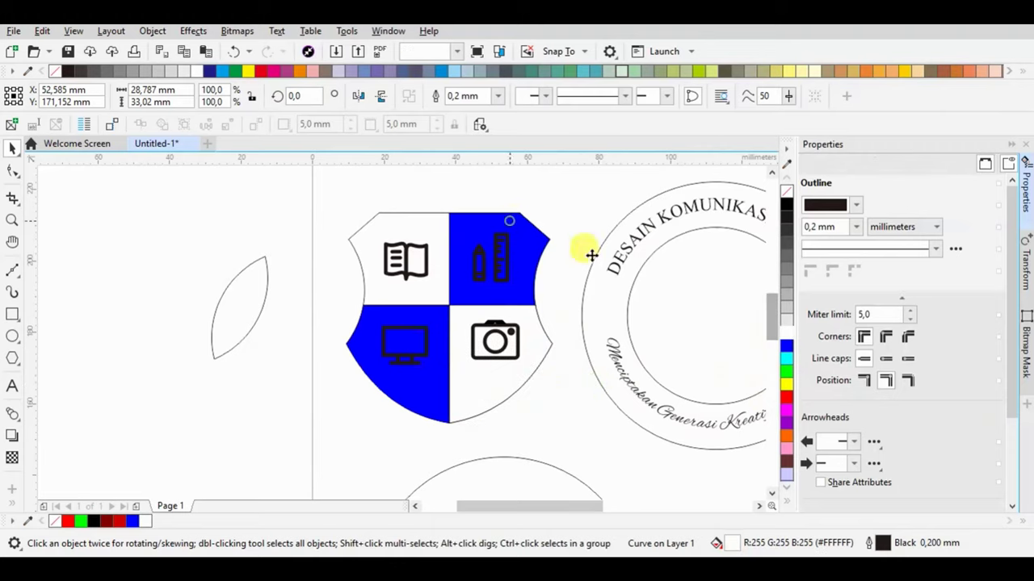
{"action": "left_click", "coordinate": [785, 396]}
{"action": "left_click", "coordinate": [420, 321]}
{"action": "left_click", "coordinate": [786, 395]}
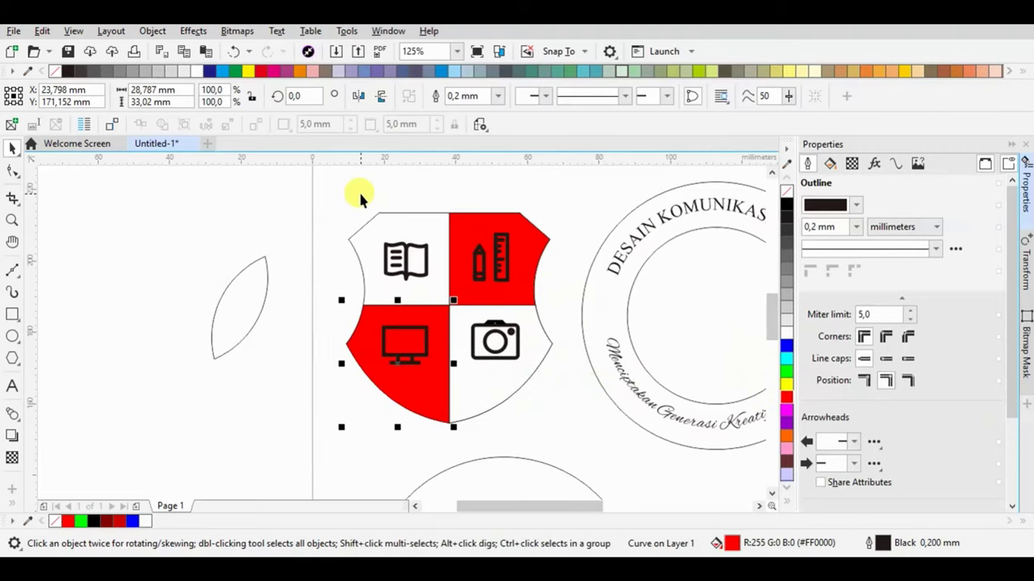
- Move all four symbols off the shield to the empty area beside the page and set their outlines to 1.0 mm
{"action": "left_click_drag", "start_coordinate": [509, 362], "coordinate": [523, 369]}
{"action": "scroll", "coordinate": [477, 304], "scroll_direction": "down", "scroll_amount": 3}
{"action": "left_click_drag", "start_coordinate": [480, 278], "coordinate": [266, 231]}
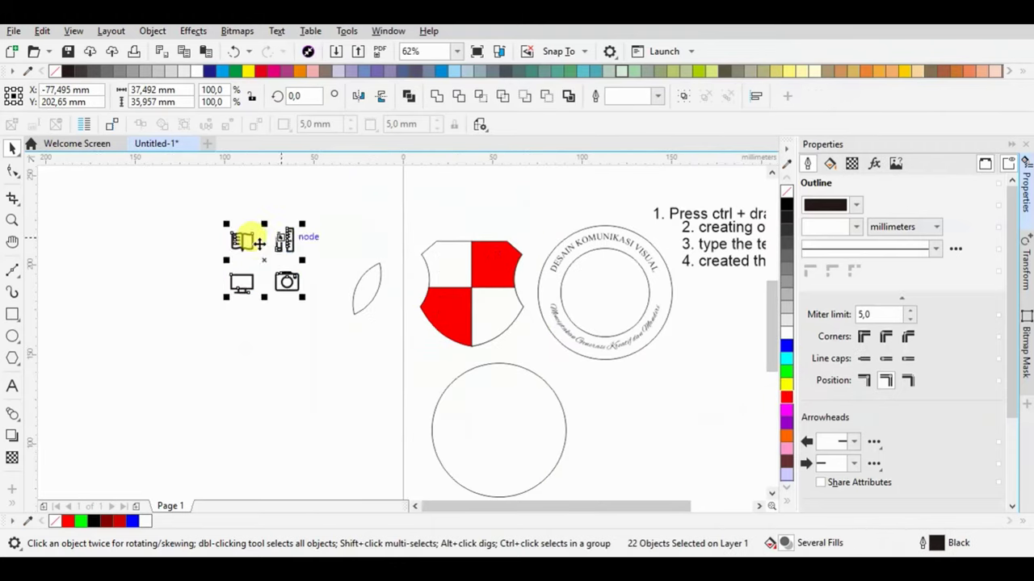
{"action": "scroll", "coordinate": [245, 229], "scroll_direction": "up", "scroll_amount": 4}
{"action": "left_click", "coordinate": [658, 96]}
{"action": "left_click", "coordinate": [642, 194]}
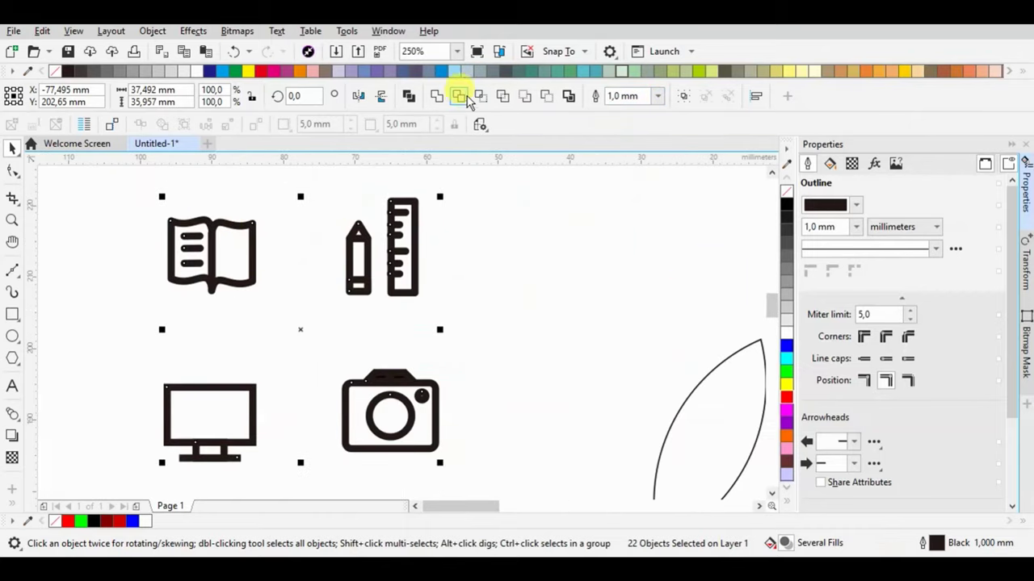
- Convert the outlines of the book, pencil-ruler, camera and monitor symbols to objects
{"action": "left_click", "coordinate": [436, 96]}
{"action": "key", "text": "ctrl+z"}
{"action": "left_click_drag", "start_coordinate": [137, 178], "coordinate": [276, 315]}
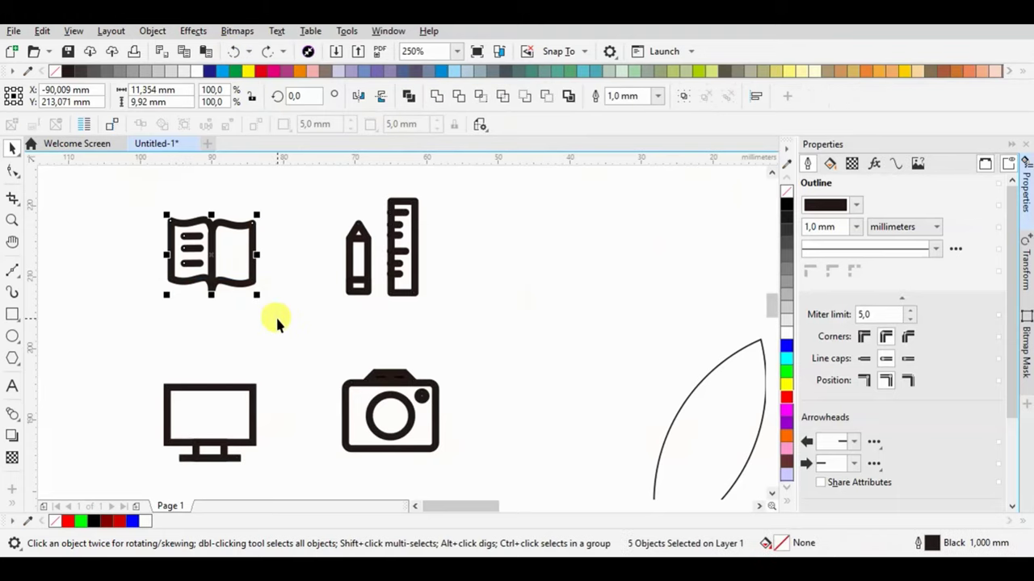
{"action": "key", "text": "ctrl+shift+q"}
{"action": "mouse_move", "coordinate": [328, 180]}
{"action": "left_mouse_down"}
{"action": "mouse_move", "coordinate": [492, 328]}
{"action": "mouse_move", "coordinate": [338, 481]}
{"action": "left_mouse_up"}
{"action": "key", "text": "ctrl+shift+q"}
{"action": "key", "text": "ctrl+shift+q"}
{"action": "left_click_drag", "start_coordinate": [279, 358], "coordinate": [146, 475]}
{"action": "key", "text": "ctrl+shift+q"}
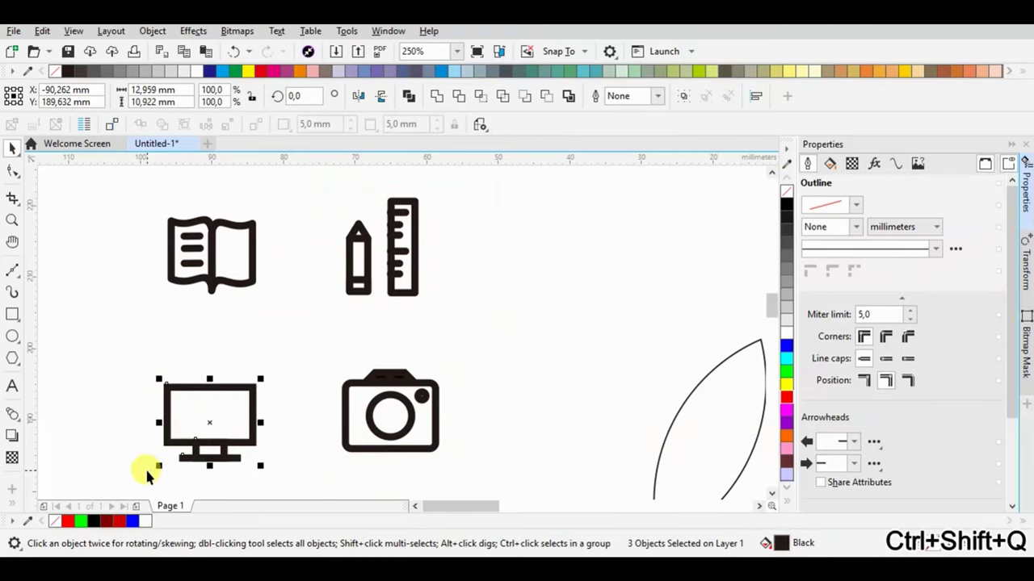
- Weld the separate parts of the book and of the pencil-ruler symbol into single black shapes
{"action": "scroll", "coordinate": [102, 227], "scroll_direction": "down", "scroll_amount": 1}
{"action": "left_click_drag", "start_coordinate": [109, 199], "coordinate": [339, 376]}
{"action": "scroll", "coordinate": [285, 238], "scroll_direction": "down", "scroll_amount": 1}
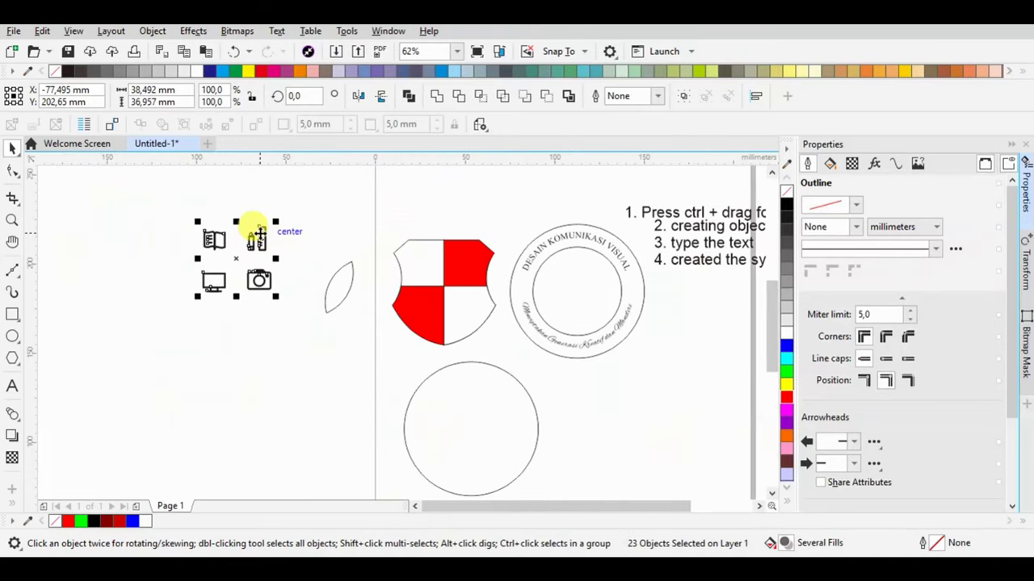
{"action": "left_click_drag", "start_coordinate": [169, 274], "coordinate": [167, 276]}
{"action": "left_click", "coordinate": [437, 96]}
{"action": "scroll", "coordinate": [217, 233], "scroll_direction": "up", "scroll_amount": 2}
{"action": "left_click_drag", "start_coordinate": [299, 184], "coordinate": [456, 335]}
{"action": "left_click", "coordinate": [437, 96]}
{"action": "scroll", "coordinate": [473, 301], "scroll_direction": "down", "scroll_amount": 1}
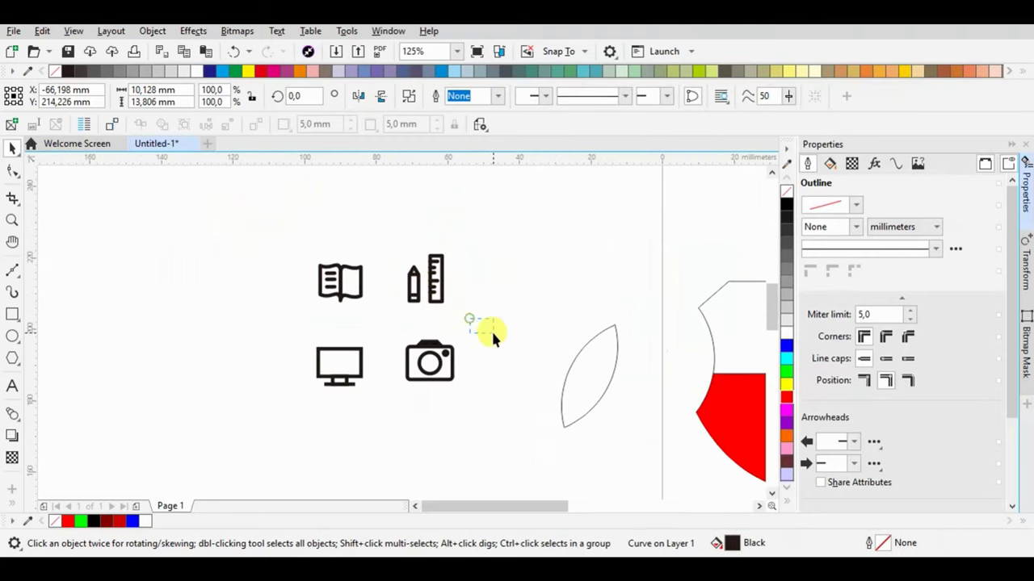
{"action": "left_click", "coordinate": [491, 333]}
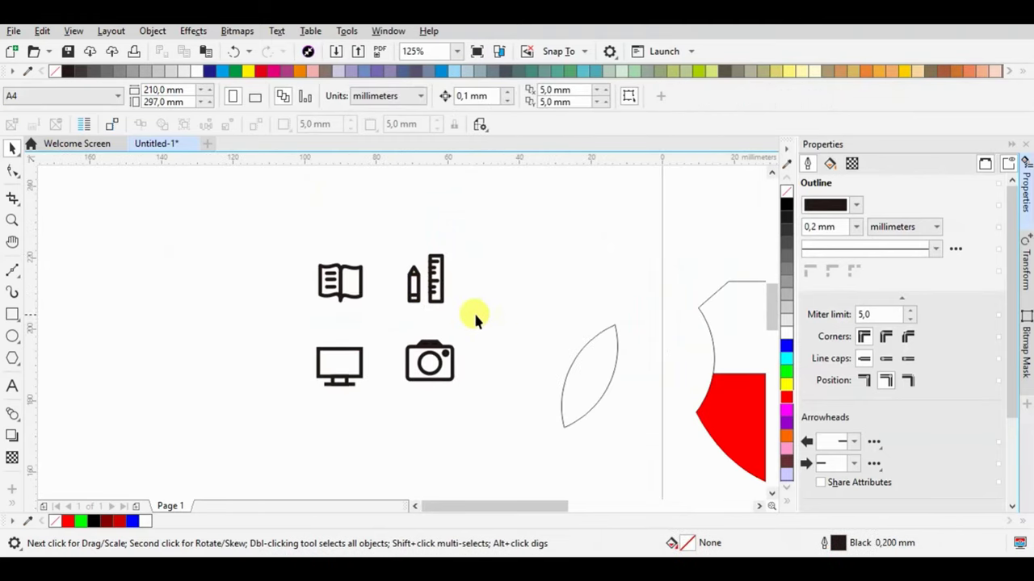
- Place the book in the shield's upper left quadrant and the pencil and ruler in the lower right one
{"action": "scroll", "coordinate": [356, 365], "scroll_direction": "up", "scroll_amount": 2}
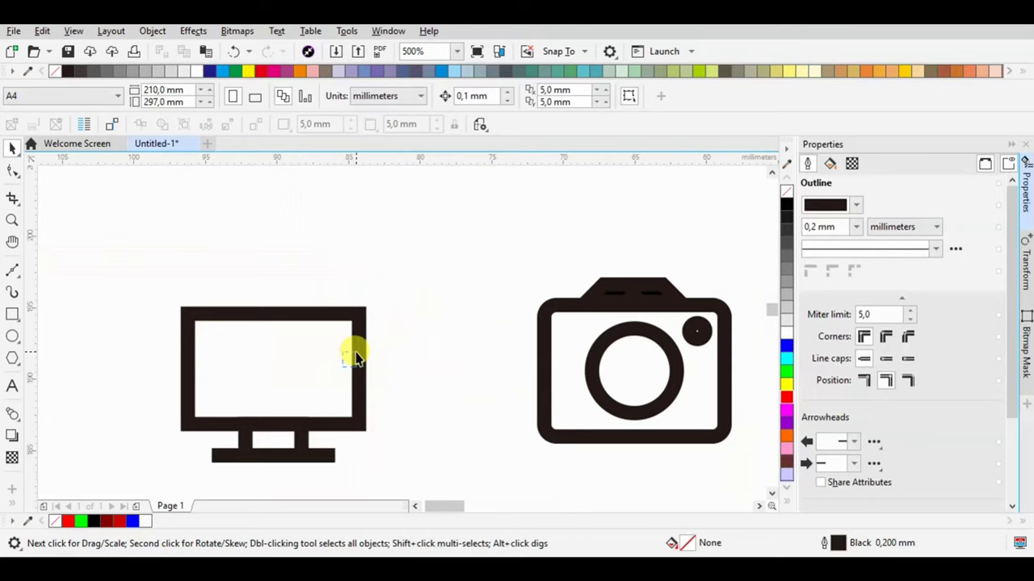
{"action": "scroll", "coordinate": [343, 295], "scroll_direction": "down", "scroll_amount": 2}
{"action": "left_click_drag", "start_coordinate": [339, 299], "coordinate": [341, 301]}
{"action": "scroll", "coordinate": [266, 268], "scroll_direction": "down", "scroll_amount": 1}
{"action": "left_click_drag", "start_coordinate": [286, 266], "coordinate": [483, 304]}
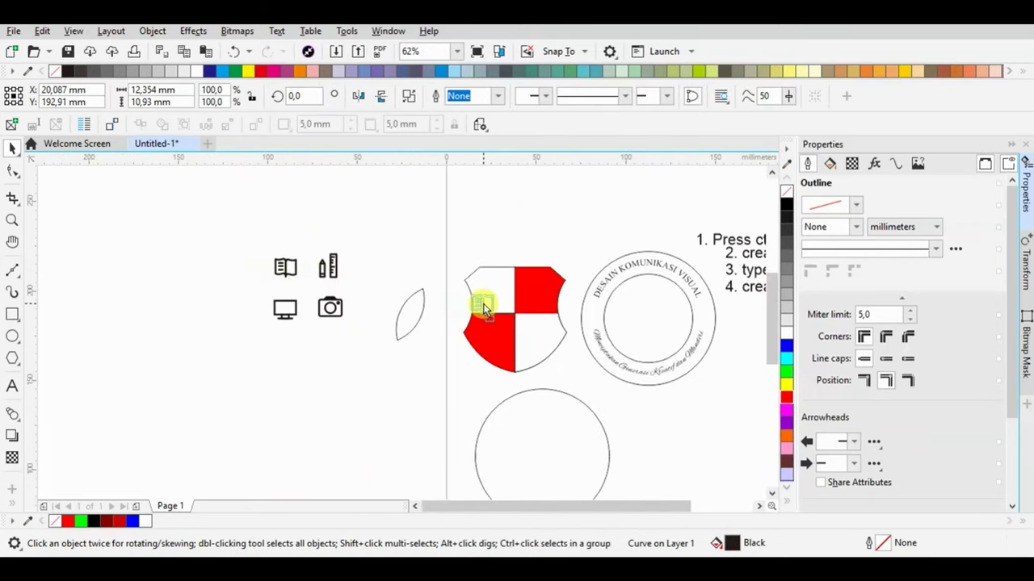
{"action": "left_click_drag", "start_coordinate": [494, 307], "coordinate": [491, 300]}
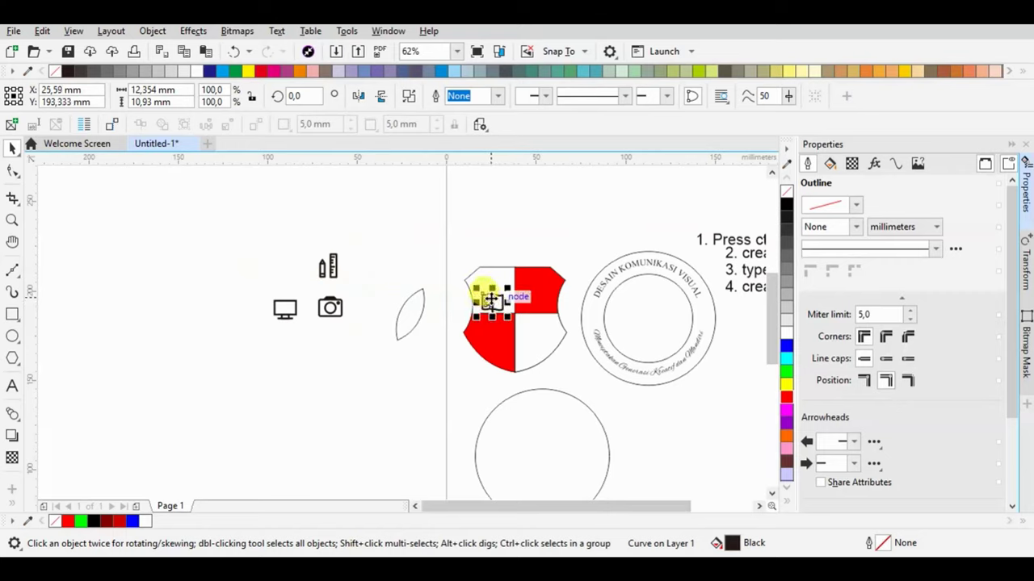
{"action": "scroll", "coordinate": [492, 298], "scroll_direction": "up", "scroll_amount": 1}
{"action": "left_click_drag", "start_coordinate": [157, 238], "coordinate": [571, 394]}
- Move the camera above the shield and weld its parts into one shape
{"action": "left_click", "coordinate": [154, 315]}
{"action": "left_click_drag", "start_coordinate": [152, 313], "coordinate": [478, 196]}
{"action": "left_click", "coordinate": [438, 96]}
- Reshape the camera's inner top edge by adding nodes and raising them into the trapezoid hump to make an even border
{"action": "scroll", "coordinate": [489, 190], "scroll_direction": "up", "scroll_amount": 3}
{"action": "key", "text": "F10"}
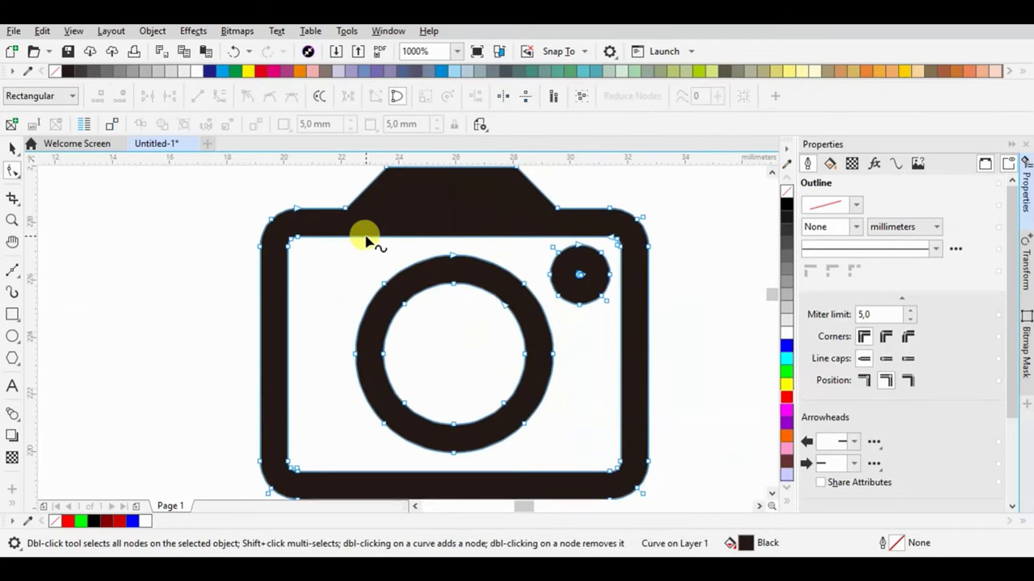
{"action": "left_click_drag", "start_coordinate": [396, 238], "coordinate": [396, 194]}
{"action": "double_click", "coordinate": [496, 214]}
{"action": "left_click_drag", "start_coordinate": [496, 214], "coordinate": [510, 191]}
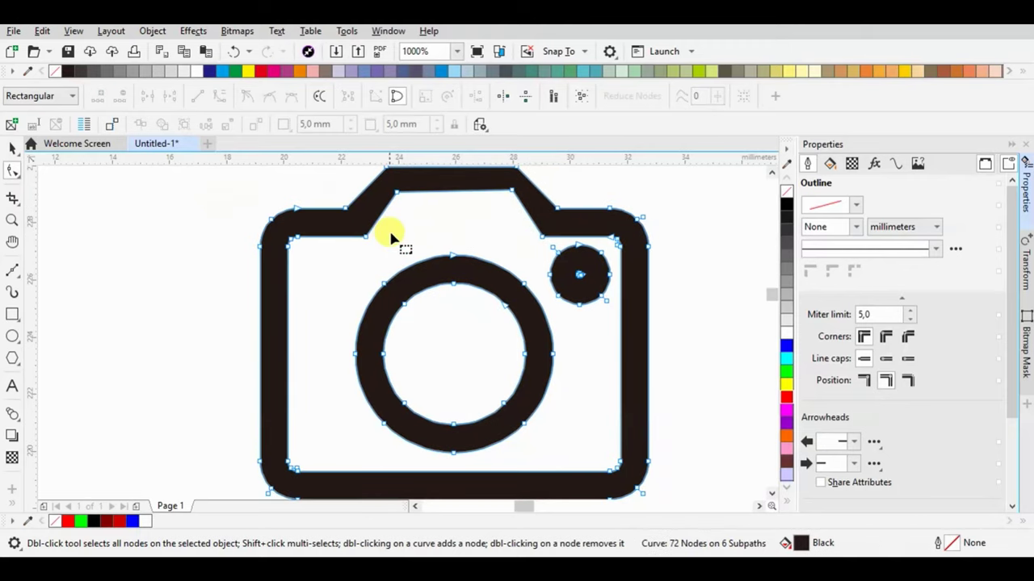
- Place the camera in the upper right quadrant, then combine the monitor's parts and place it in the lower left one
{"action": "scroll", "coordinate": [382, 223], "scroll_direction": "down", "scroll_amount": 6}
{"action": "key", "text": "space"}
{"action": "left_click_drag", "start_coordinate": [417, 223], "coordinate": [458, 265]}
{"action": "left_click_drag", "start_coordinate": [227, 303], "coordinate": [160, 265]}
{"action": "key", "text": "ctrl+l"}
{"action": "left_click_drag", "start_coordinate": [224, 267], "coordinate": [416, 321]}
{"action": "scroll", "coordinate": [439, 298], "scroll_direction": "up", "scroll_amount": 2}
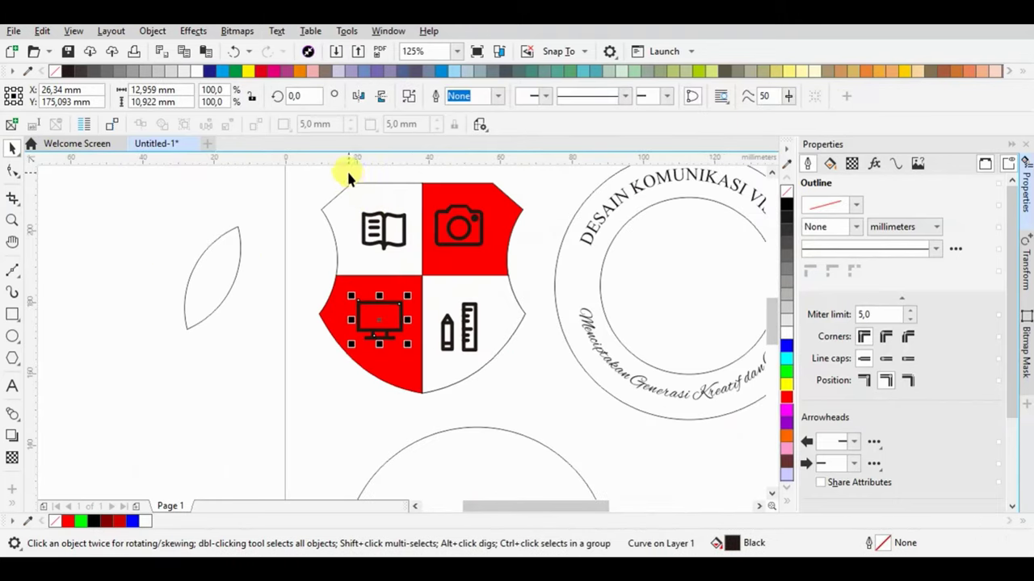
- Align the symbols in rows and columns within the shield, nudging them slightly to the right
{"action": "left_click_drag", "start_coordinate": [347, 169], "coordinate": [433, 376]}
{"action": "mouse_move", "coordinate": [439, 413]}
{"action": "left_mouse_down"}
{"action": "mouse_move", "coordinate": [521, 250]}
{"action": "mouse_move", "coordinate": [499, 173]}
{"action": "mouse_move", "coordinate": [426, 423]}
{"action": "left_mouse_up"}
{"action": "key", "text": "Right"}
{"action": "key", "text": "Right"}
{"action": "key", "text": "Right"}
{"action": "key", "text": "Right"}
{"action": "key", "text": "Right"}
{"action": "key", "text": "Right"}
{"action": "key", "text": "Right"}
{"action": "mouse_move", "coordinate": [521, 385]}
{"action": "left_mouse_down"}
{"action": "mouse_move", "coordinate": [314, 290]}
{"action": "mouse_move", "coordinate": [498, 173]}
{"action": "left_mouse_up"}
{"action": "key", "text": "e"}
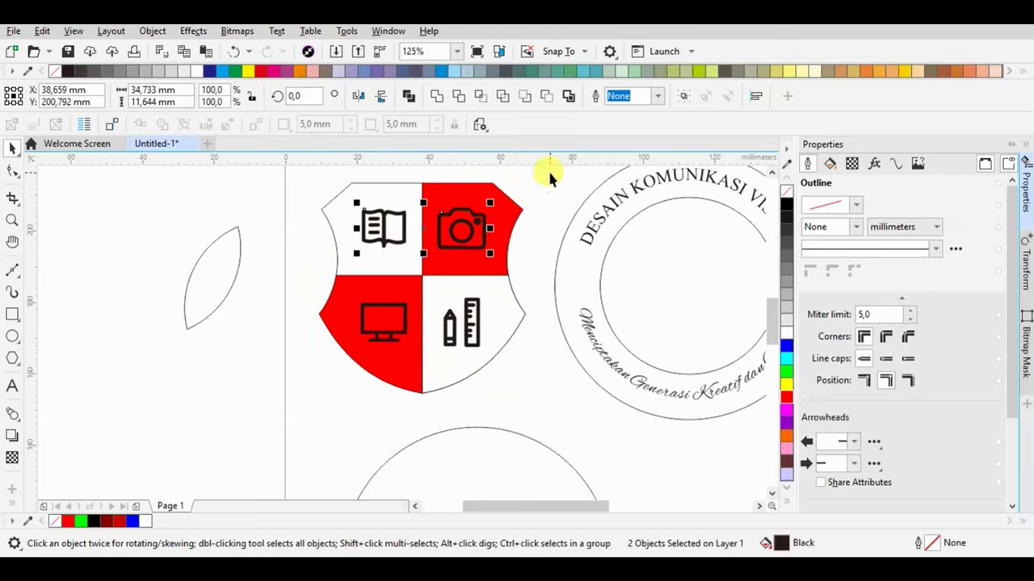
- Fill the camera and monitor symbols on the red quadrants with white
{"action": "left_click", "coordinate": [457, 242]}
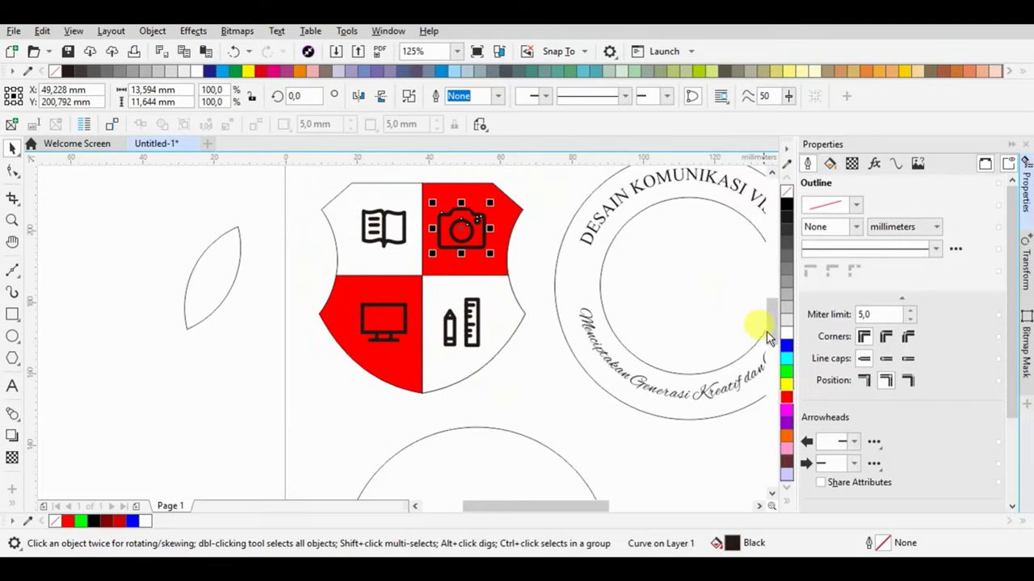
{"action": "left_click", "coordinate": [785, 333]}
{"action": "left_click_drag", "start_coordinate": [300, 273], "coordinate": [422, 357]}
{"action": "left_click", "coordinate": [785, 333]}
{"action": "left_click", "coordinate": [522, 373]}
{"action": "left_click", "coordinate": [506, 303]}
{"action": "left_click", "coordinate": [410, 185]}
{"action": "left_click", "coordinate": [477, 93]}
{"action": "left_click", "coordinate": [484, 208]}
{"action": "left_click", "coordinate": [233, 52]}
- Move the whole shield with its symbols off the page, beyond the leaf
{"action": "scroll", "coordinate": [389, 264], "scroll_direction": "down", "scroll_amount": 1}
{"action": "left_click_drag", "start_coordinate": [463, 210], "coordinate": [341, 343]}
{"action": "left_click_drag", "start_coordinate": [393, 277], "coordinate": [180, 274]}
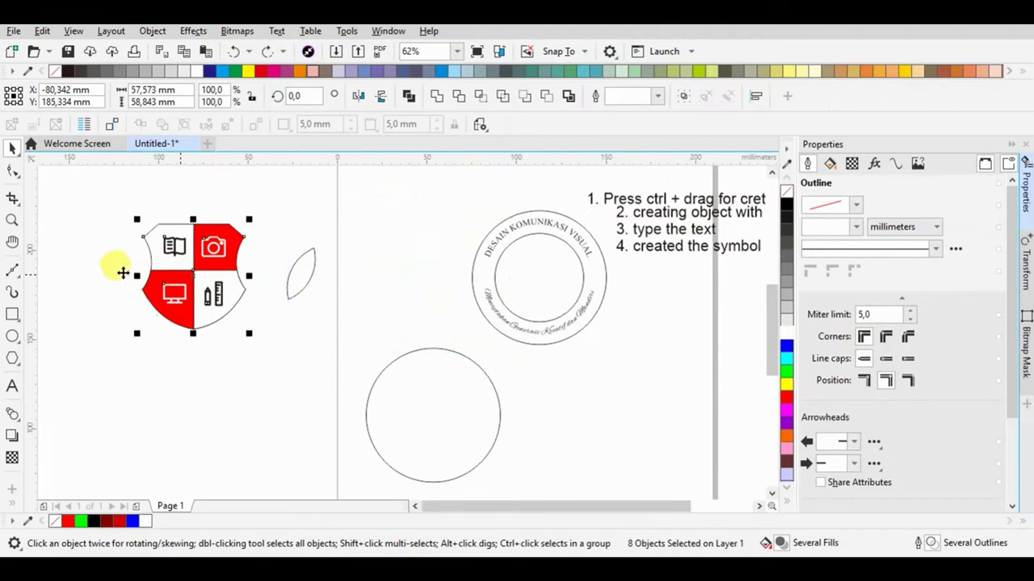
- Scale the leaf to about 45.7 percent and position it at the shield's bottom point
{"action": "scroll", "coordinate": [123, 273], "scroll_direction": "up", "scroll_amount": 2}
{"action": "left_click_drag", "start_coordinate": [462, 291], "coordinate": [294, 384]}
{"action": "left_click_drag", "start_coordinate": [325, 328], "coordinate": [297, 386]}
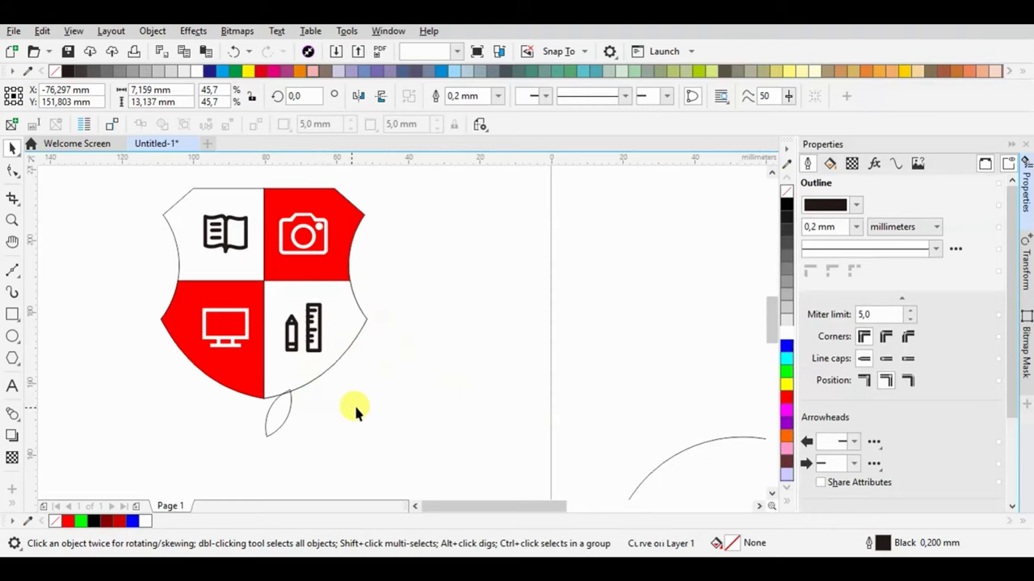
{"action": "left_click", "coordinate": [376, 387]}
- Move the large empty circle around the shield and enlarge it to about 90 mm in diameter
{"action": "scroll", "coordinate": [388, 363], "scroll_direction": "down", "scroll_amount": 3}
{"action": "left_click_drag", "start_coordinate": [538, 436], "coordinate": [343, 286]}
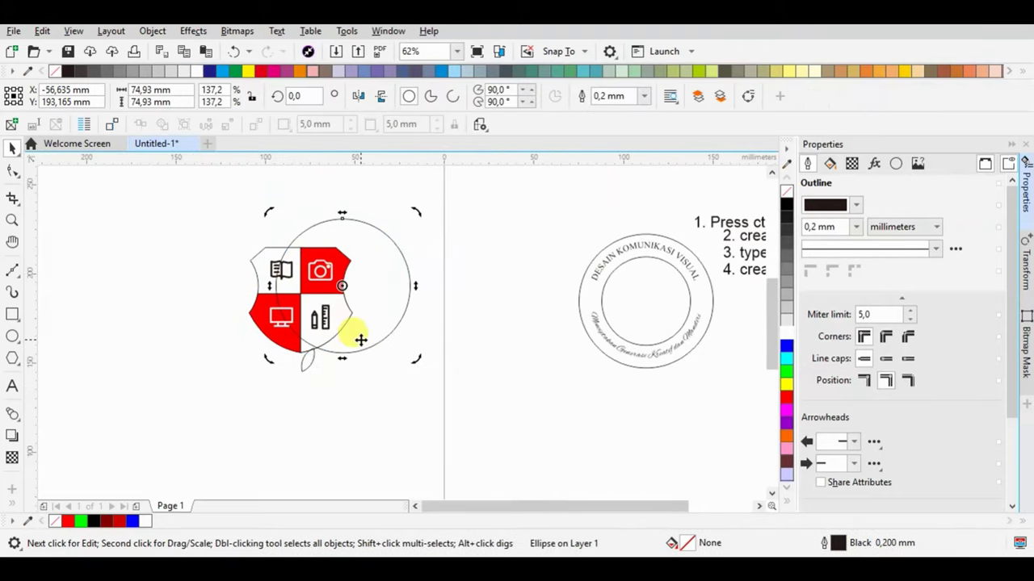
{"action": "left_click", "coordinate": [408, 252]}
{"action": "left_click_drag", "start_coordinate": [272, 363], "coordinate": [245, 389]}
{"action": "left_click_drag", "start_coordinate": [370, 323], "coordinate": [345, 310]}
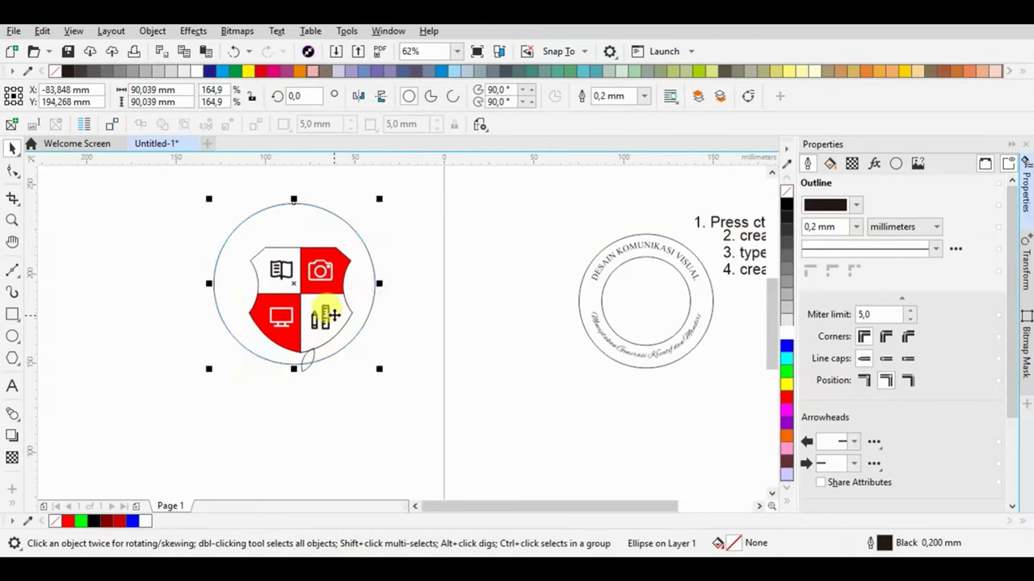
- Shrink the leaf to about 5.7 mm wide so that its lower tip sits on the circle's bottom edge
{"action": "scroll", "coordinate": [328, 315], "scroll_direction": "up", "scroll_amount": 4}
{"action": "scroll", "coordinate": [358, 404], "scroll_direction": "down", "scroll_amount": 1}
{"action": "scroll", "coordinate": [393, 334], "scroll_direction": "up", "scroll_amount": 1}
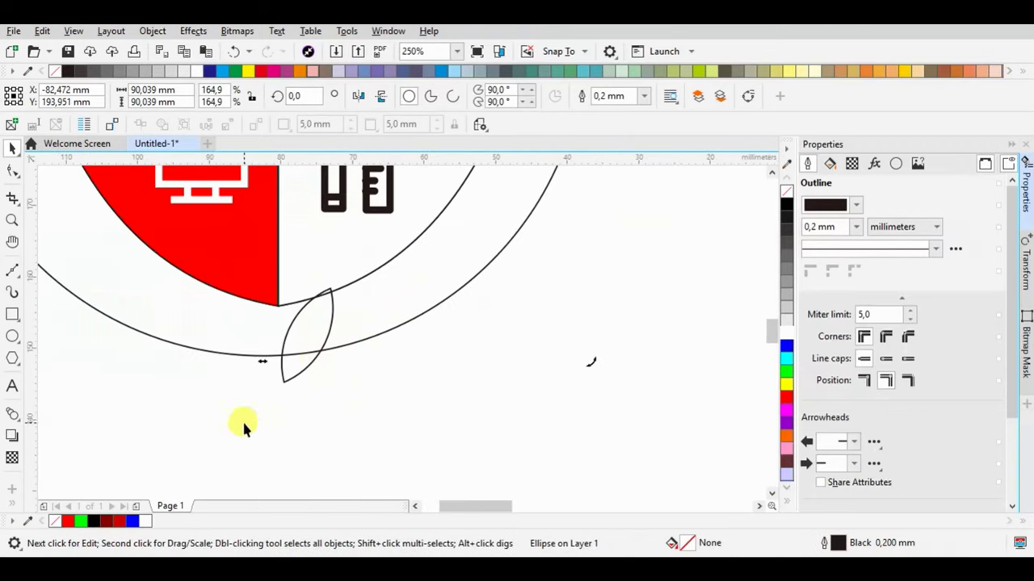
{"action": "left_click", "coordinate": [279, 383]}
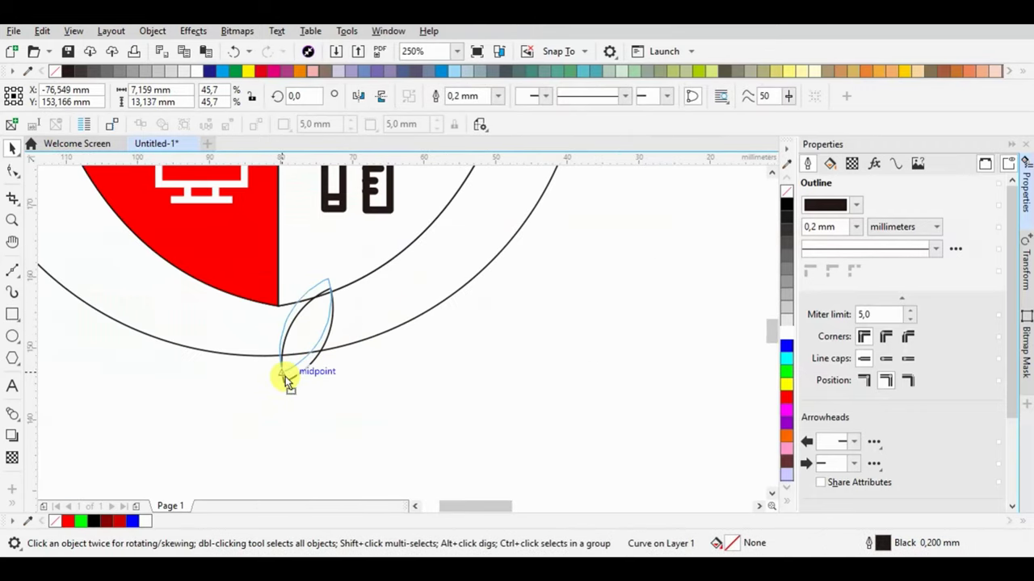
{"action": "left_click_drag", "start_coordinate": [287, 381], "coordinate": [283, 378]}
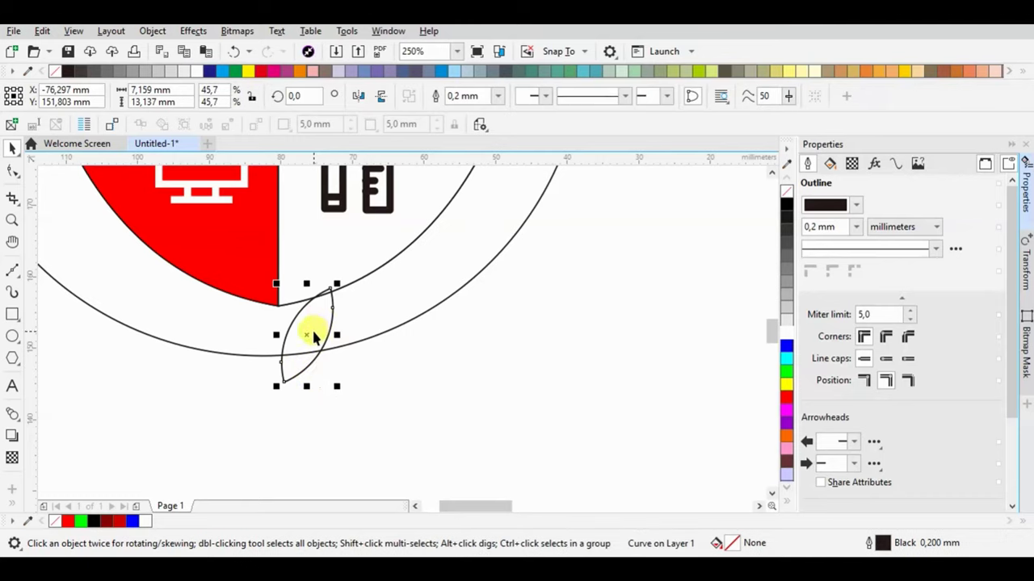
{"action": "left_click_drag", "start_coordinate": [276, 386], "coordinate": [282, 355]}
- Duplicate the leaf below, mirror the copy vertically and join both leaves tip to tip on the circle
{"action": "left_click_drag", "start_coordinate": [283, 356], "coordinate": [288, 407]}
{"action": "right_click", "coordinate": [288, 407]}
{"action": "left_click", "coordinate": [384, 96]}
{"action": "left_click_drag", "start_coordinate": [291, 337], "coordinate": [283, 359]}
- Select both leaves and group them
{"action": "left_click_drag", "start_coordinate": [249, 443], "coordinate": [356, 267]}
{"action": "right_click", "coordinate": [313, 336]}
{"action": "left_click_drag", "start_coordinate": [260, 487], "coordinate": [371, 273]}
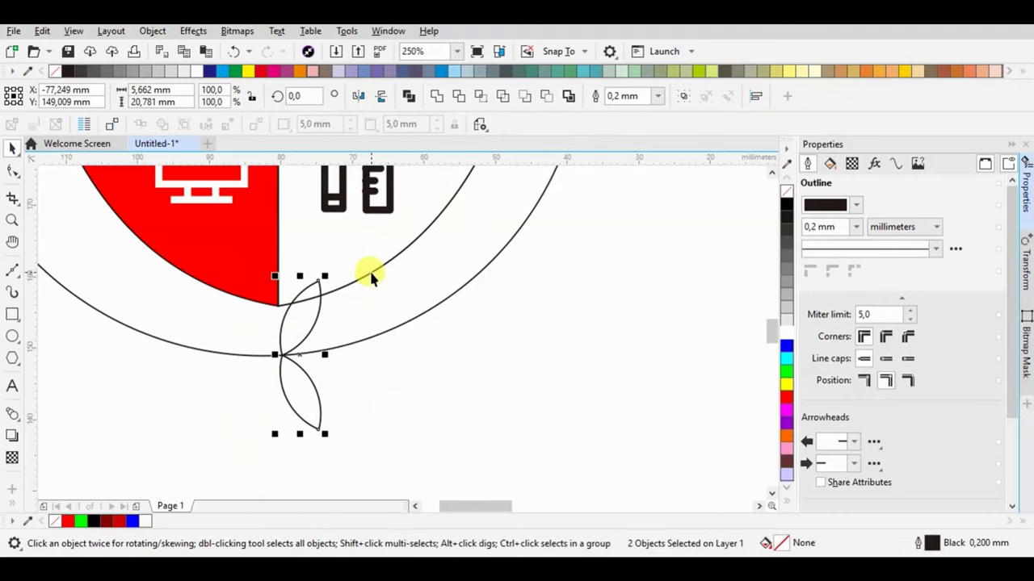
{"action": "right_click", "coordinate": [299, 391]}
{"action": "left_click", "coordinate": [387, 196]}
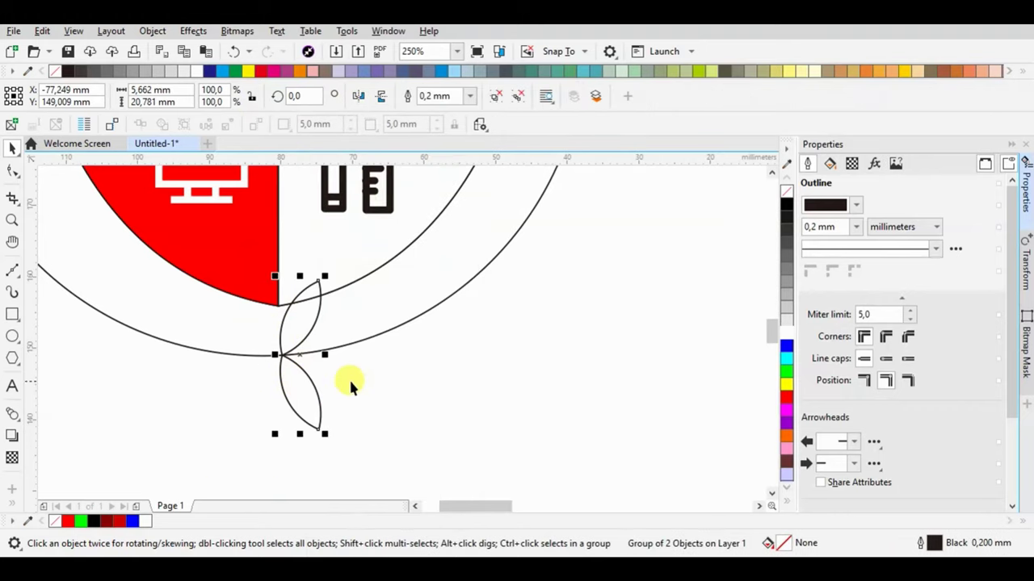
{"action": "scroll", "coordinate": [315, 394], "scroll_direction": "down", "scroll_amount": 1}
{"action": "left_click", "coordinate": [313, 391]}
{"action": "left_click_drag", "start_coordinate": [303, 376], "coordinate": [295, 237]}
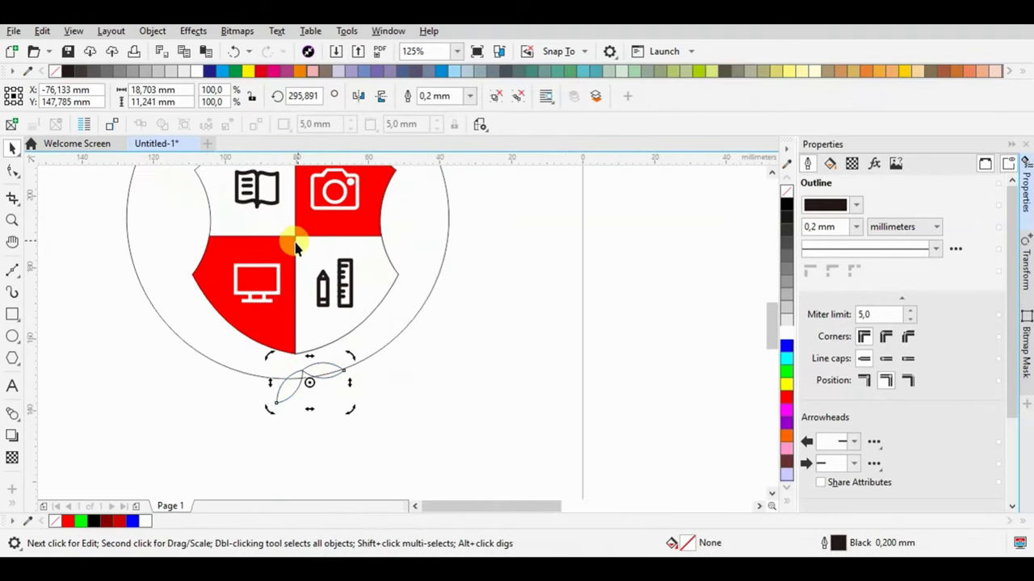
{"action": "left_click", "coordinate": [235, 51]}
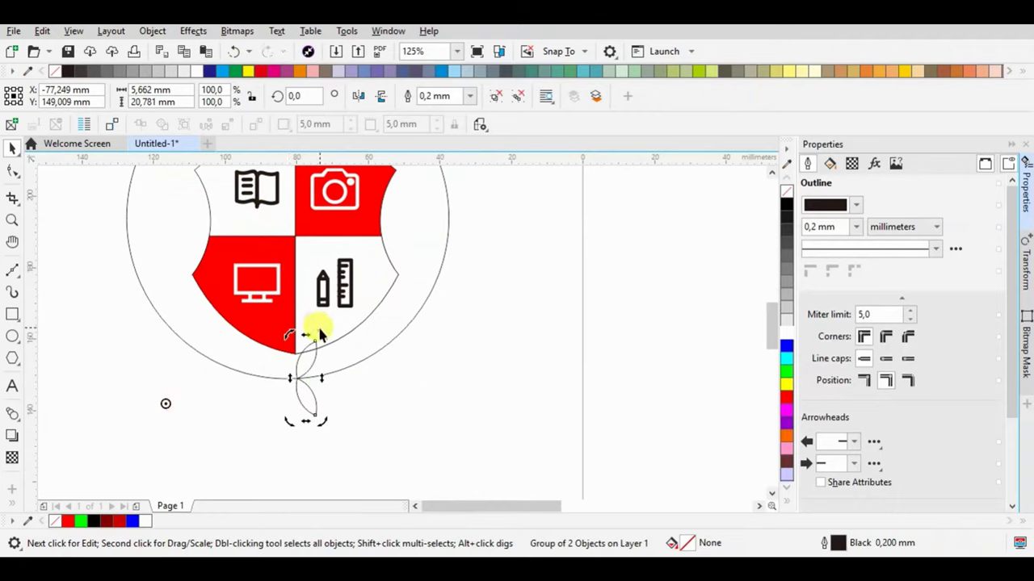
- Move the large circle clear of the shield to the empty space between the shield and the text ring
{"action": "scroll", "coordinate": [254, 369], "scroll_direction": "down", "scroll_amount": 1}
{"action": "left_click", "coordinate": [283, 378]}
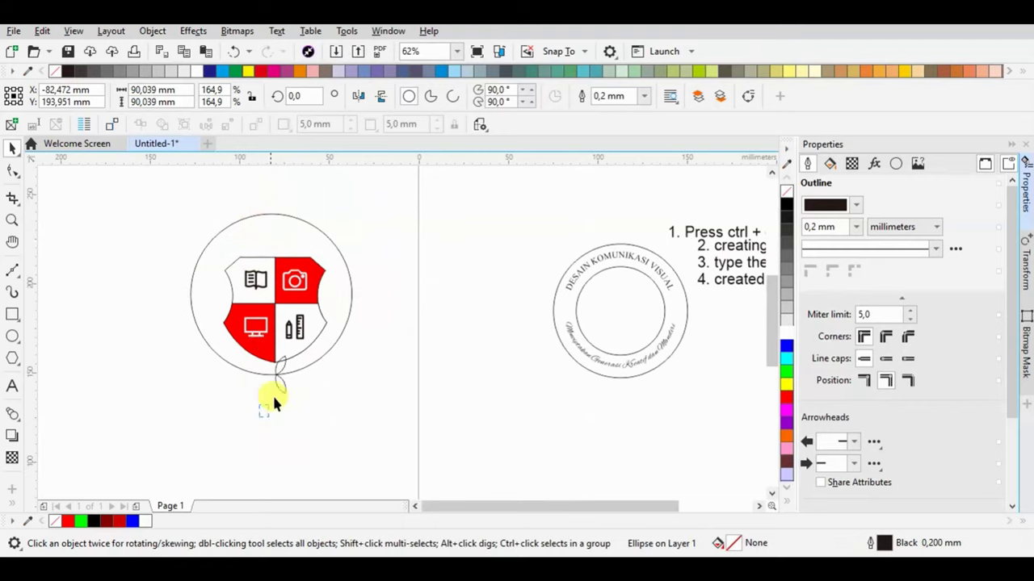
{"action": "left_click_drag", "start_coordinate": [262, 413], "coordinate": [310, 353]}
{"action": "key", "text": "ctrl+g"}
{"action": "left_click_drag", "start_coordinate": [331, 404], "coordinate": [264, 354]}
{"action": "left_click_drag", "start_coordinate": [273, 233], "coordinate": [451, 227]}
- Move the leaf pair onto the circle's lower edge and set its rotation center at the circle's center
{"action": "left_click", "coordinate": [281, 376]}
{"action": "left_click_drag", "start_coordinate": [282, 376], "coordinate": [420, 361]}
{"action": "scroll", "coordinate": [464, 370], "scroll_direction": "up", "scroll_amount": 4}
{"action": "scroll", "coordinate": [404, 347], "scroll_direction": "up", "scroll_amount": 2}
{"action": "scroll", "coordinate": [422, 353], "scroll_direction": "down", "scroll_amount": 6}
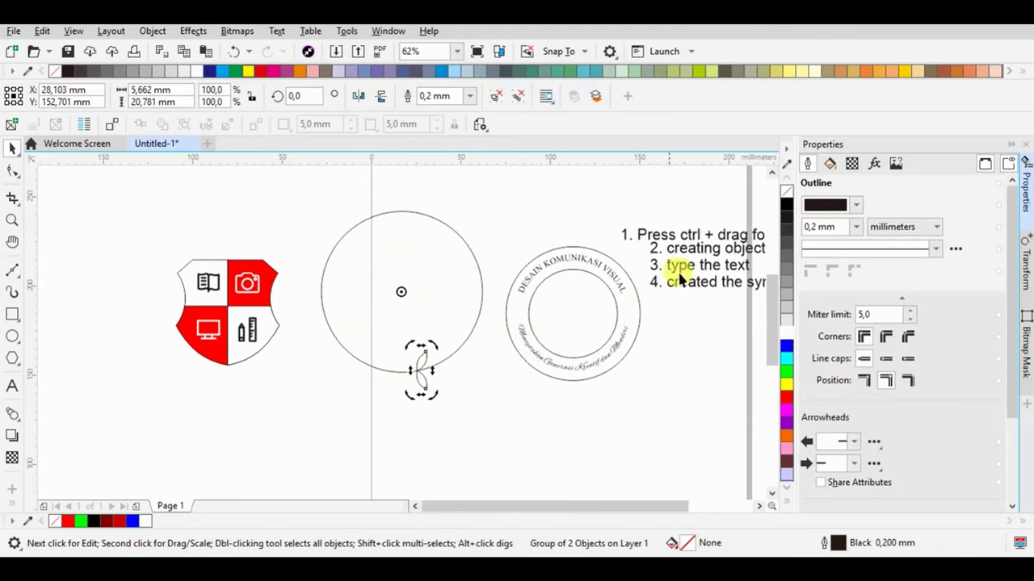
- Open the Rotate transformation settings for the selected leaf pair
{"action": "left_click", "coordinate": [1027, 267]}
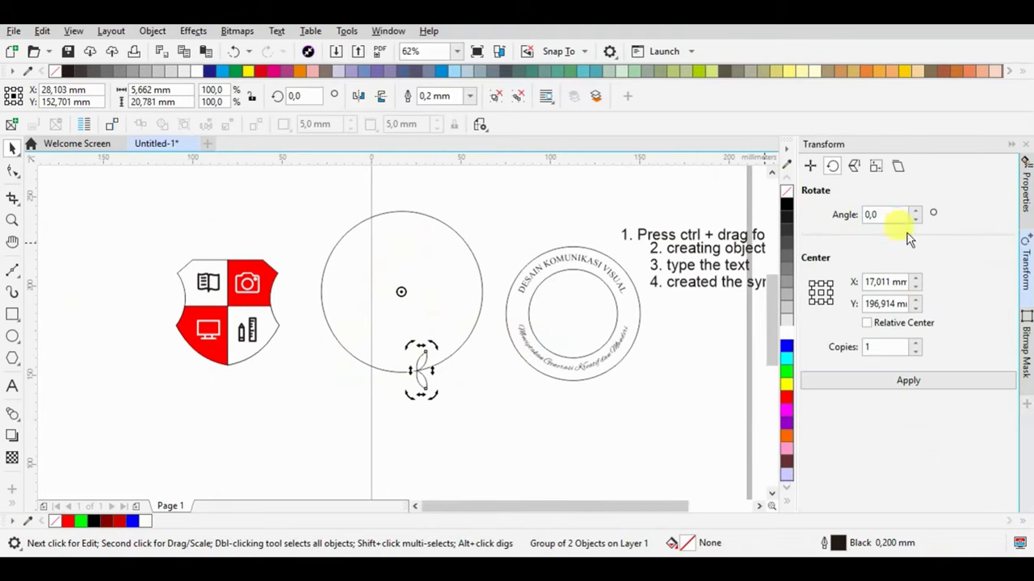
{"action": "left_click", "coordinate": [277, 30]}
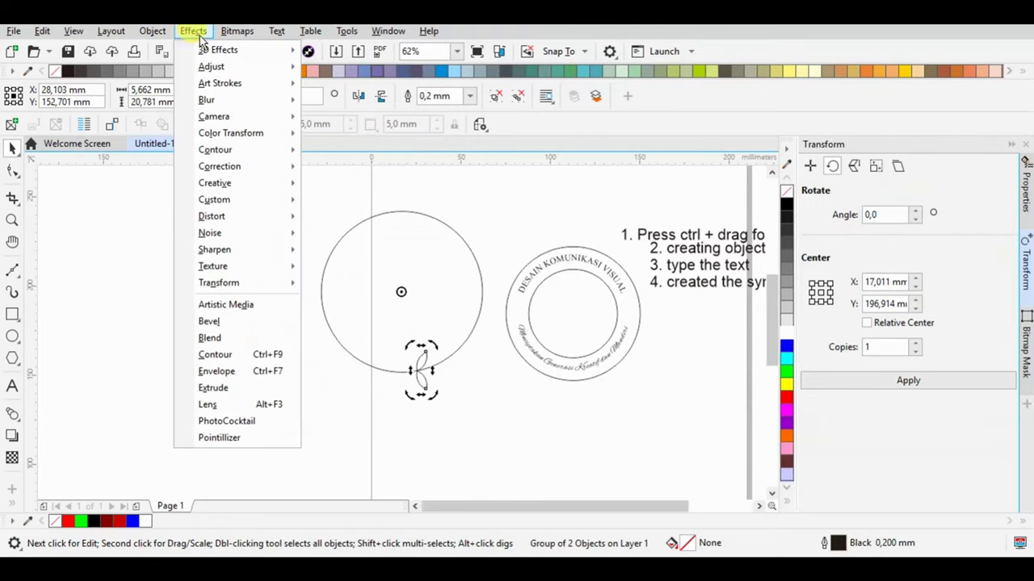
{"action": "mouse_move", "coordinate": [159, 40]}
{"action": "mouse_move", "coordinate": [215, 37]}
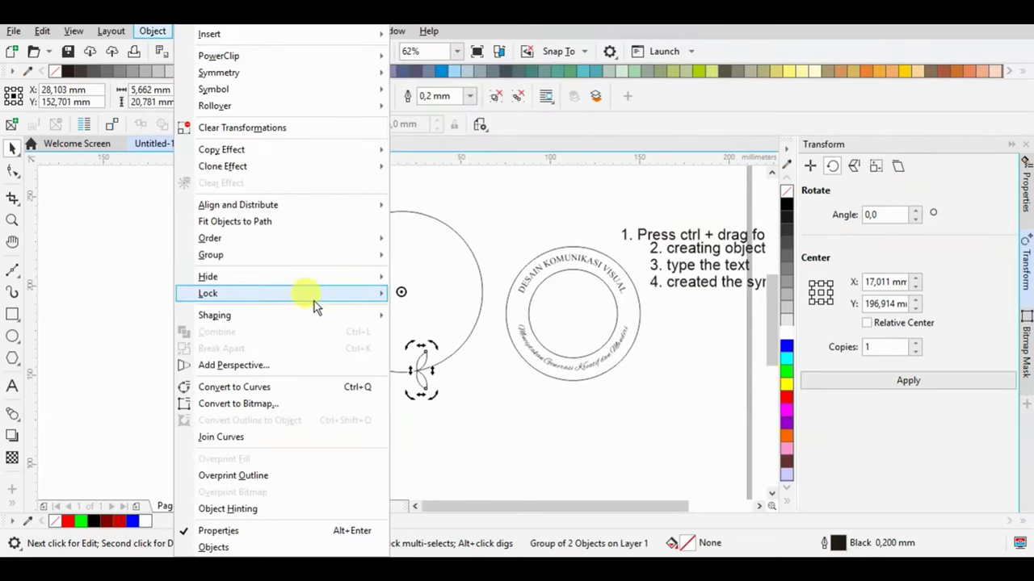
{"action": "left_click", "coordinate": [468, 203]}
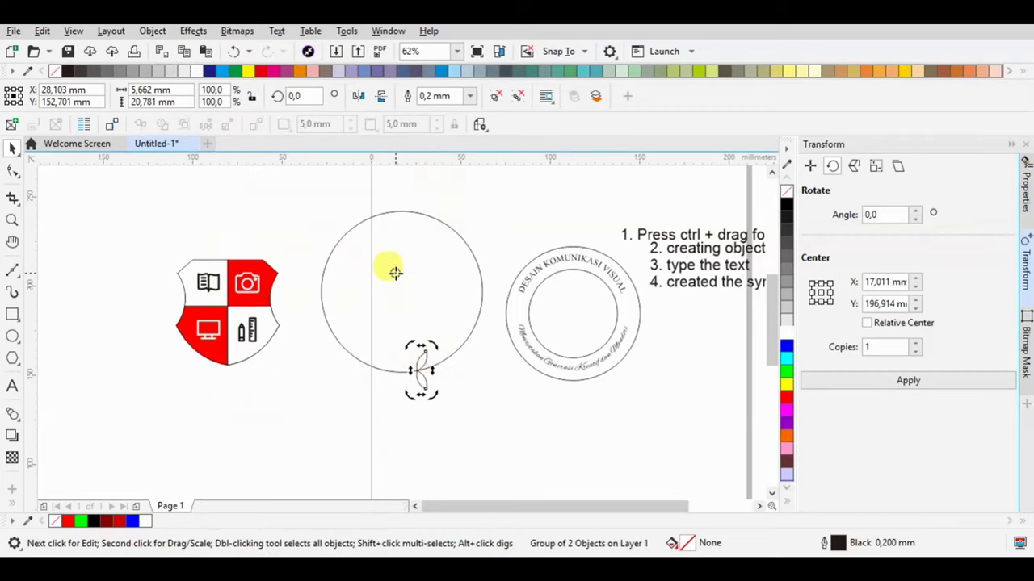
- Try to add rotated copies of the leaf pair, one at 15° and further ones at 10° intervals, around the shifted rotation center
{"action": "left_click_drag", "start_coordinate": [889, 219], "coordinate": [830, 220]}
{"action": "type", "text": "1"}
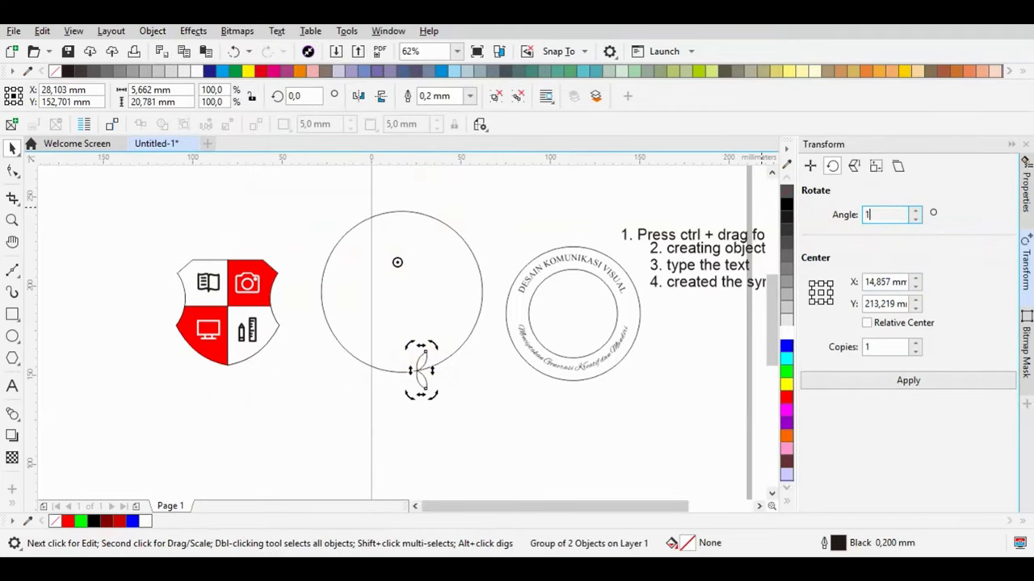
{"action": "type", "text": "5"}
{"action": "key", "text": "Return"}
{"action": "type", "text": "10"}
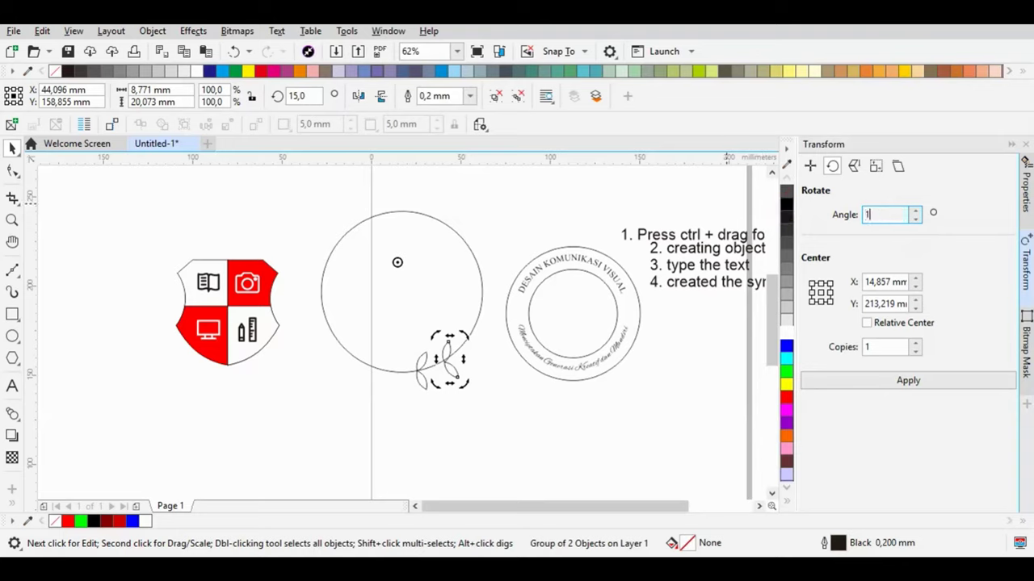
{"action": "key", "text": "Return"}
{"action": "key", "text": "Return"}
{"action": "key", "text": "Return"}
{"action": "key", "text": "Return"}
{"action": "key", "text": "Return"}
{"action": "key", "text": "Return"}
{"action": "key", "text": "Return"}
{"action": "key", "text": "Return"}
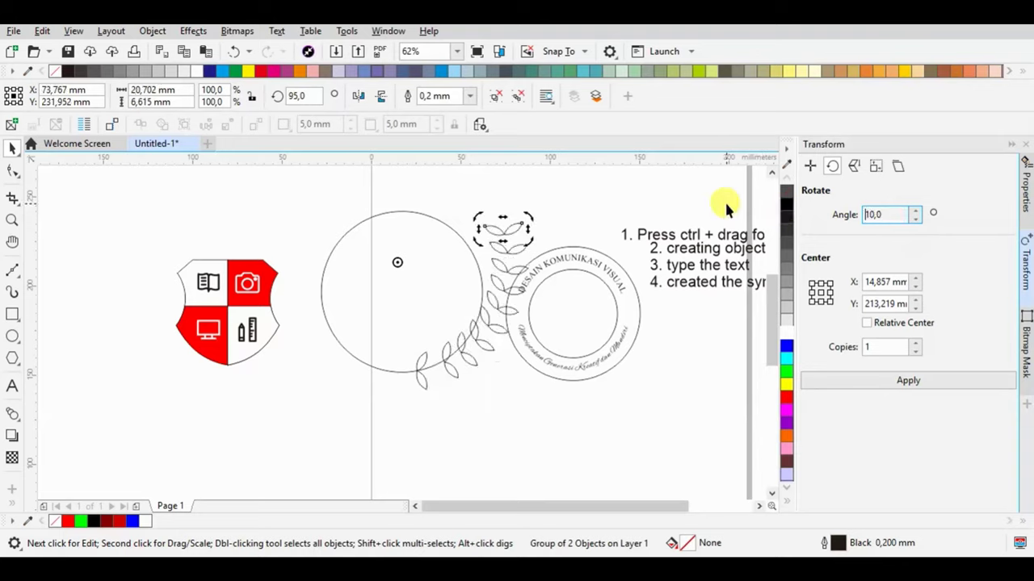
- Undo all rotated copies of the leaf pair
{"action": "left_click", "coordinate": [232, 52]}
{"action": "left_click", "coordinate": [232, 52]}
{"action": "left_click", "coordinate": [231, 52]}
{"action": "left_click", "coordinate": [232, 51]}
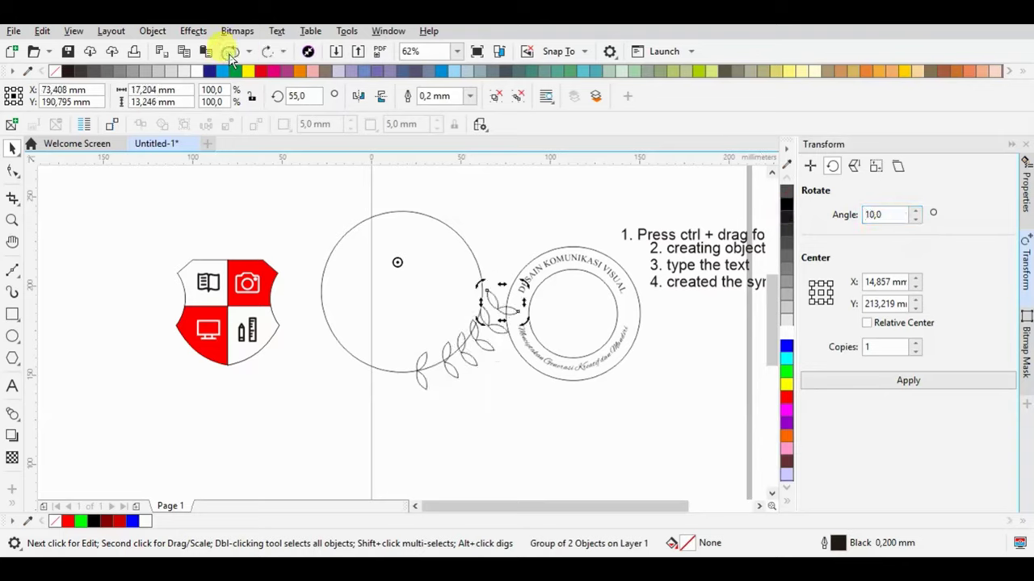
{"action": "left_click", "coordinate": [231, 52]}
{"action": "left_click", "coordinate": [231, 53]}
{"action": "left_click", "coordinate": [231, 52]}
{"action": "left_click", "coordinate": [231, 52]}
{"action": "left_click", "coordinate": [231, 52]}
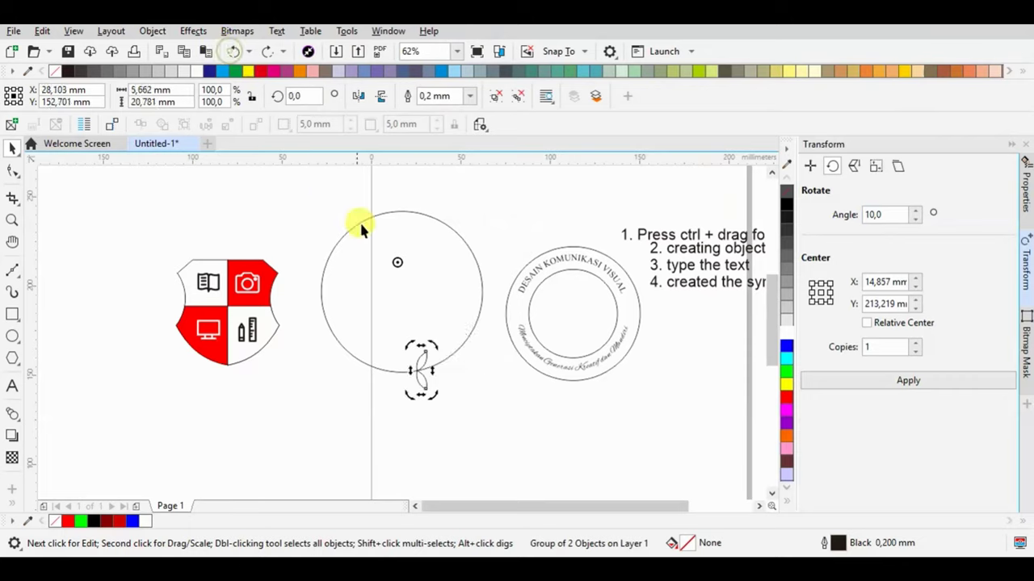
- Reset the leaf pair's rotation center to the circle's center and apply repeated 10° rotated copies up the circle's right side
{"action": "left_click_drag", "start_coordinate": [395, 261], "coordinate": [402, 291]}
{"action": "left_click", "coordinate": [976, 384]}
{"action": "left_click", "coordinate": [977, 385]}
{"action": "left_click", "coordinate": [977, 384]}
{"action": "left_click", "coordinate": [977, 384]}
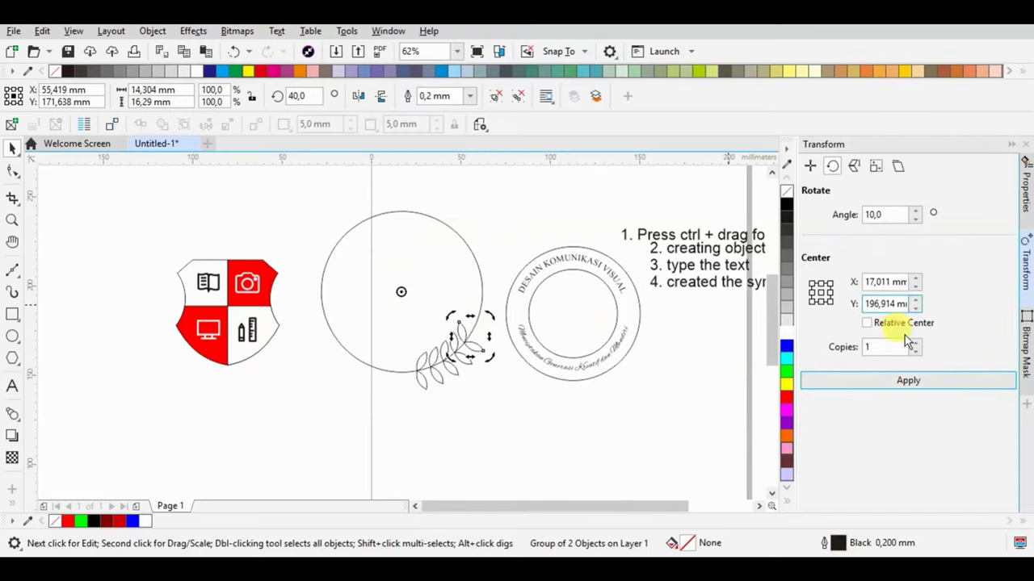
{"action": "left_click", "coordinate": [923, 386]}
{"action": "left_click", "coordinate": [923, 386]}
{"action": "left_click", "coordinate": [923, 386]}
{"action": "left_click", "coordinate": [923, 386]}
{"action": "left_click", "coordinate": [923, 386]}
{"action": "left_click", "coordinate": [923, 386]}
{"action": "left_click", "coordinate": [923, 386]}
- Replace the uppermost leaf pair with a single leaf, rotated and placed as the tip of the branch
{"action": "left_click", "coordinate": [526, 224]}
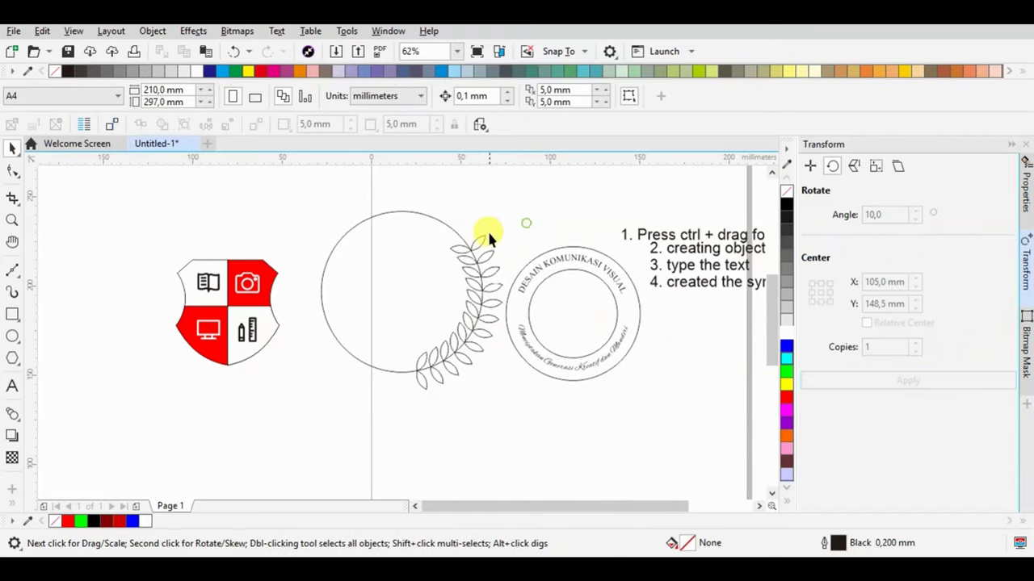
{"action": "scroll", "coordinate": [482, 238], "scroll_direction": "up", "scroll_amount": 2}
{"action": "left_click", "coordinate": [458, 275]}
{"action": "key", "text": "Delete"}
{"action": "scroll", "coordinate": [450, 369], "scroll_direction": "up", "scroll_amount": 1}
{"action": "right_click", "coordinate": [409, 259]}
{"action": "left_click", "coordinate": [451, 139]}
{"action": "left_click", "coordinate": [523, 297]}
{"action": "scroll", "coordinate": [530, 307], "scroll_direction": "down", "scroll_amount": 1}
{"action": "left_click_drag", "start_coordinate": [458, 295], "coordinate": [483, 230]}
{"action": "left_click", "coordinate": [483, 230]}
{"action": "left_click_drag", "start_coordinate": [529, 256], "coordinate": [503, 279]}
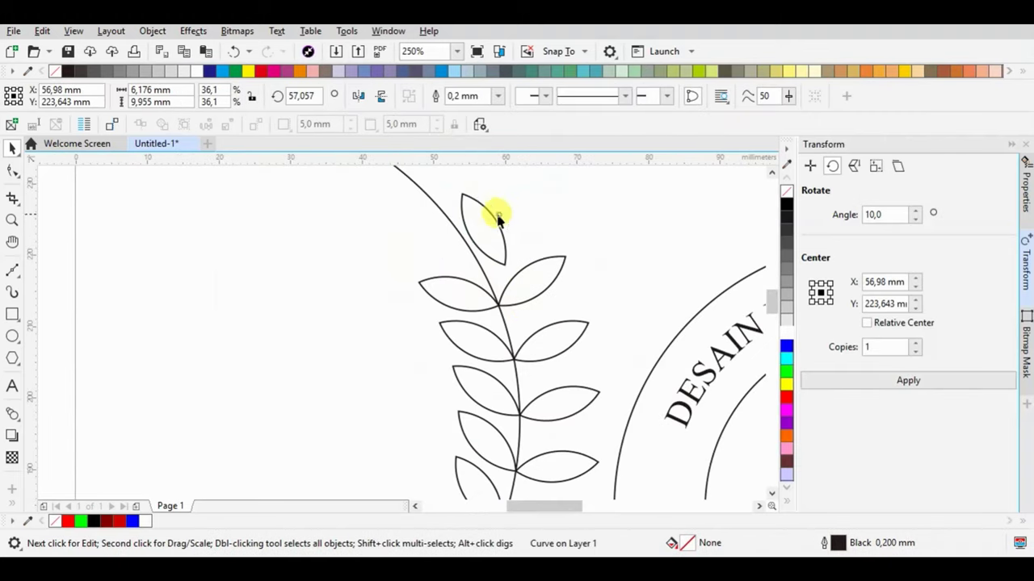
{"action": "left_click_drag", "start_coordinate": [491, 219], "coordinate": [474, 229]}
- Select all leaves of the branch and weld them into one shape
{"action": "scroll", "coordinate": [564, 194], "scroll_direction": "down", "scroll_amount": 2}
{"action": "left_click_drag", "start_coordinate": [469, 363], "coordinate": [467, 364]}
{"action": "left_click", "coordinate": [434, 96]}
- Duplicate the welded branch, mirror the copy horizontally and position it along the circle's left side
{"action": "scroll", "coordinate": [526, 220], "scroll_direction": "up", "scroll_amount": 1}
{"action": "left_click_drag", "start_coordinate": [551, 220], "coordinate": [400, 216]}
{"action": "right_click", "coordinate": [399, 217]}
{"action": "left_click", "coordinate": [358, 96]}
{"action": "left_click_drag", "start_coordinate": [467, 437], "coordinate": [391, 436]}
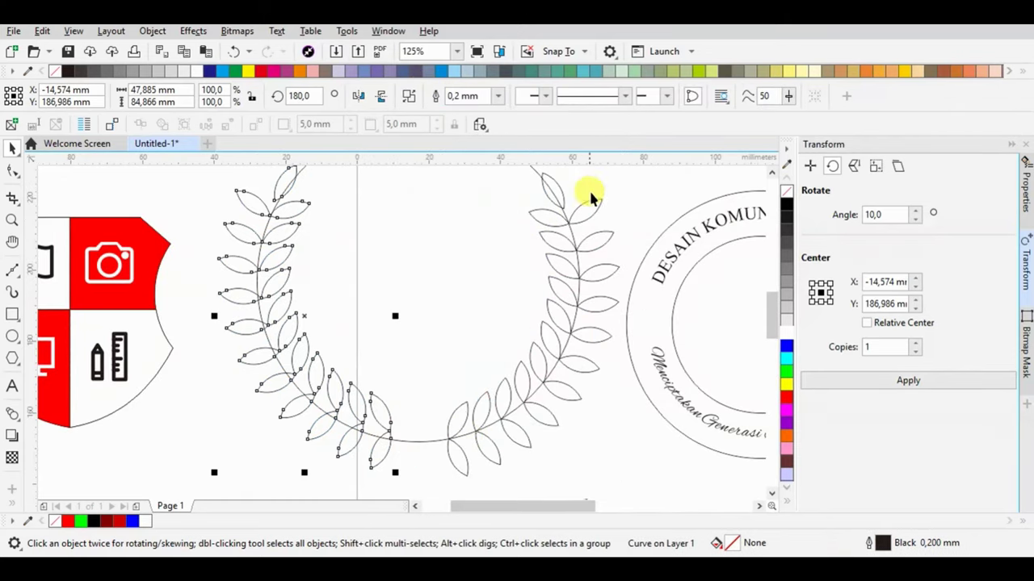
- Align the two leaf branches with the large circle and delete the circle
{"action": "scroll", "coordinate": [556, 187], "scroll_direction": "down", "scroll_amount": 2}
{"action": "left_click_drag", "start_coordinate": [571, 400], "coordinate": [571, 400]}
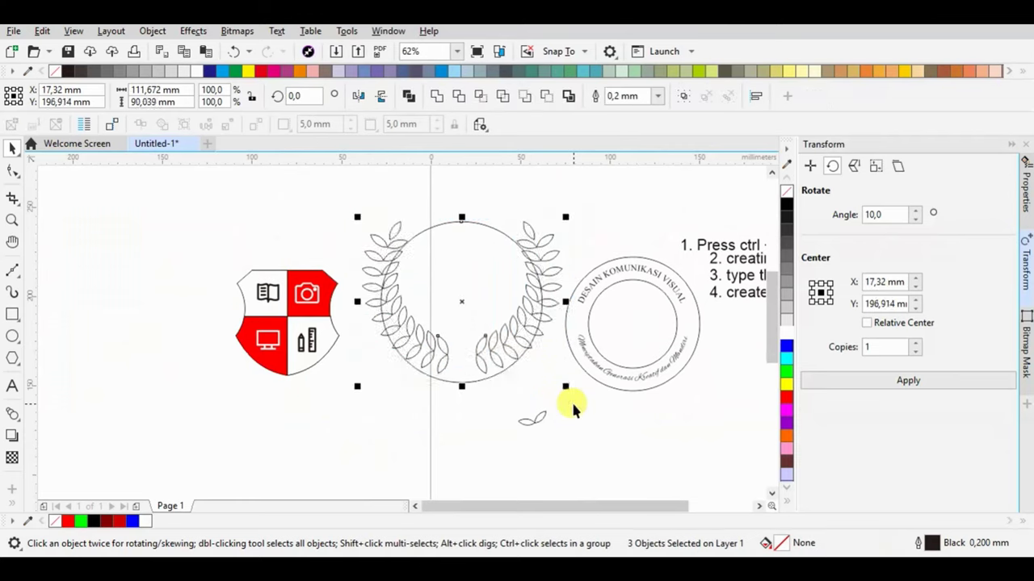
{"action": "left_click", "coordinate": [460, 224]}
{"action": "key", "text": "Delete"}
- Move the shield with its four symbols between the leaf branches and scale the whole emblem down
{"action": "left_click_drag", "start_coordinate": [252, 266], "coordinate": [353, 389]}
{"action": "left_click_drag", "start_coordinate": [304, 298], "coordinate": [481, 245]}
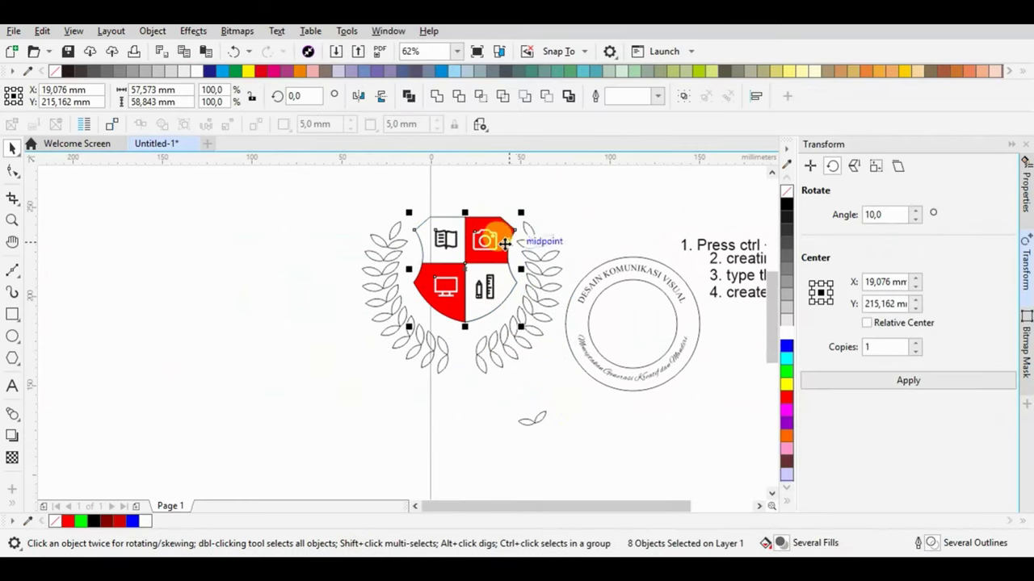
{"action": "left_click_drag", "start_coordinate": [312, 193], "coordinate": [578, 386]}
{"action": "left_click_drag", "start_coordinate": [570, 210], "coordinate": [551, 256]}
{"action": "scroll", "coordinate": [580, 351], "scroll_direction": "up", "scroll_amount": 1}
{"action": "left_click", "coordinate": [279, 264]}
{"action": "scroll", "coordinate": [241, 267], "scroll_direction": "down", "scroll_amount": 1}
{"action": "left_click_drag", "start_coordinate": [257, 265], "coordinate": [500, 261]}
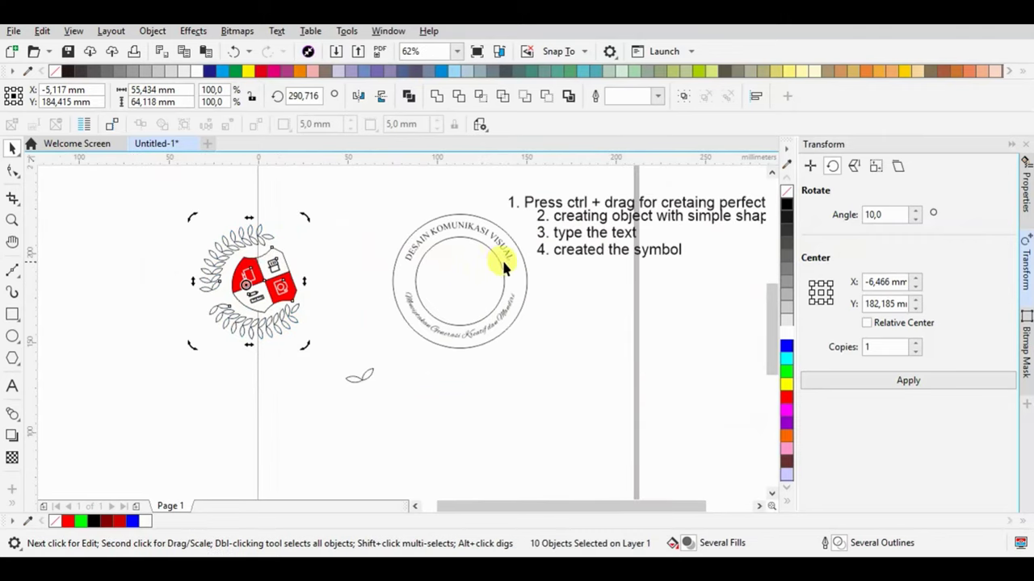
{"action": "left_click", "coordinate": [239, 52]}
- Duplicate the emblem into the text ring and scale the copy down to sit centered within the inner circle
{"action": "left_click_drag", "start_coordinate": [246, 263], "coordinate": [439, 258]}
{"action": "scroll", "coordinate": [485, 249], "scroll_direction": "up", "scroll_amount": 1}
{"action": "left_click_drag", "start_coordinate": [511, 223], "coordinate": [424, 274]}
{"action": "left_click_drag", "start_coordinate": [321, 344], "coordinate": [408, 313]}
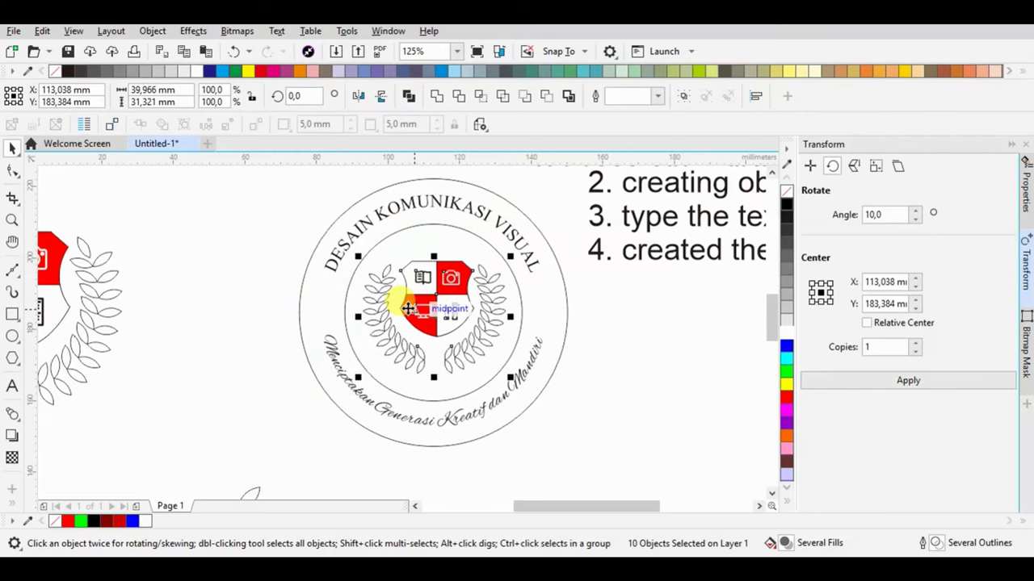
{"action": "scroll", "coordinate": [487, 325], "scroll_direction": "up", "scroll_amount": 1}
{"action": "left_click_drag", "start_coordinate": [427, 279], "coordinate": [427, 295]}
{"action": "left_click", "coordinate": [100, 353]}
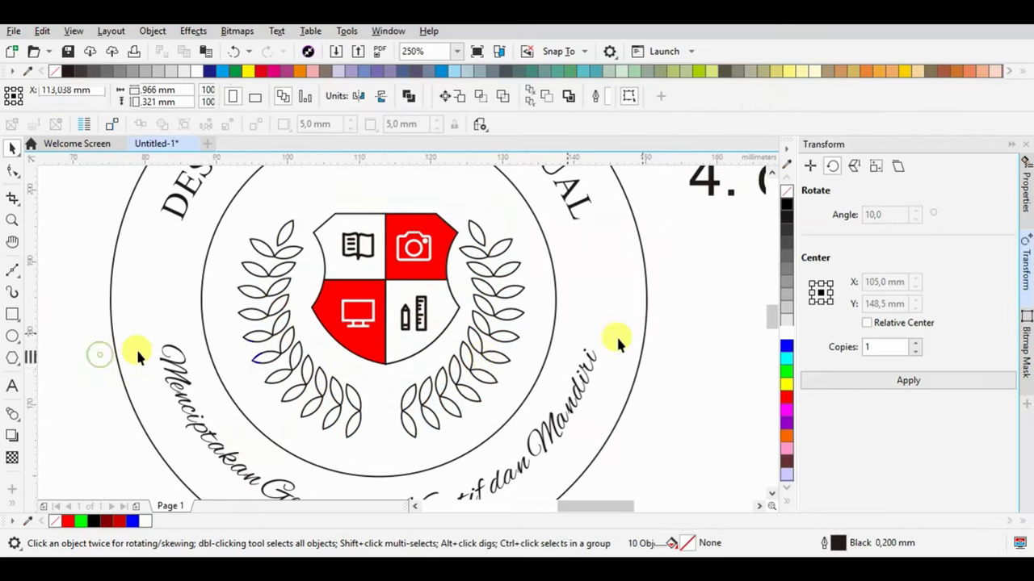
- Fill both leaf branches inside the text ring with black
{"action": "scroll", "coordinate": [485, 310], "scroll_direction": "down", "scroll_amount": 2}
{"action": "left_click", "coordinate": [474, 297]}
{"action": "left_click", "coordinate": [785, 203]}
{"action": "scroll", "coordinate": [480, 298], "scroll_direction": "up", "scroll_amount": 1}
{"action": "left_click", "coordinate": [356, 325]}
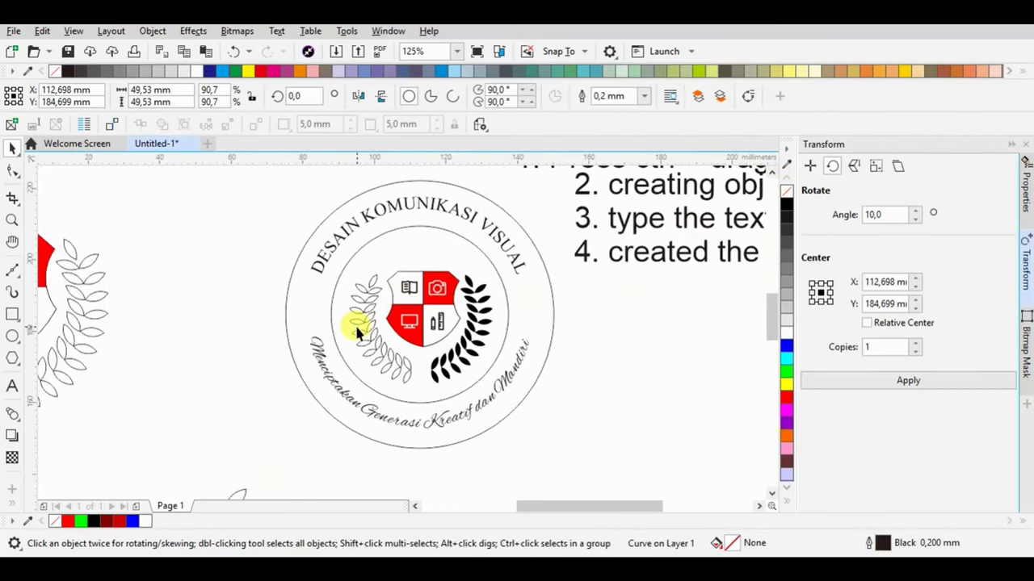
{"action": "left_click", "coordinate": [407, 322]}
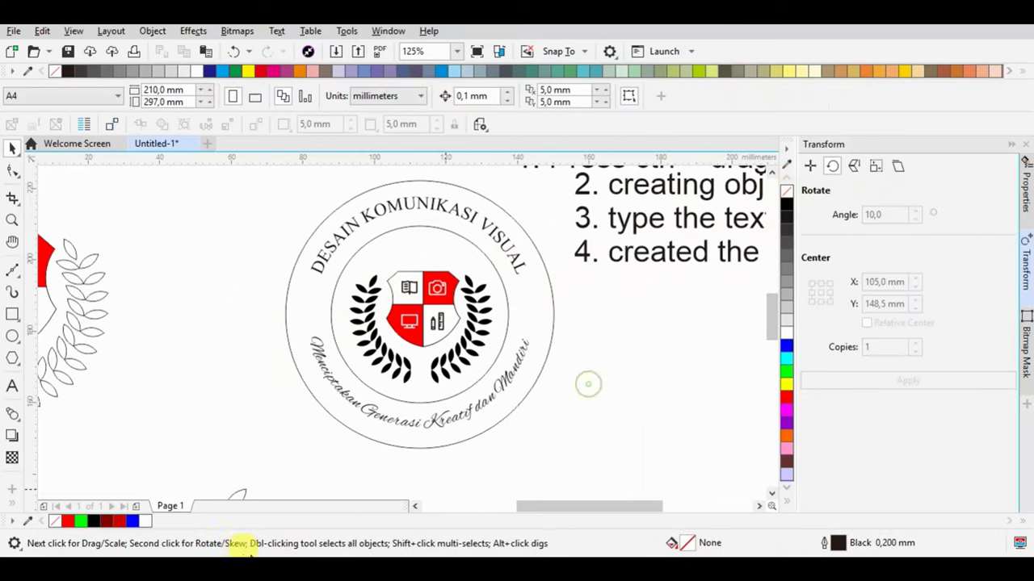
- Switch to the web browser and examine the school logo images and the round logo video as references
{"action": "mouse_move", "coordinate": [293, 548]}
{"action": "left_click", "coordinate": [280, 485]}
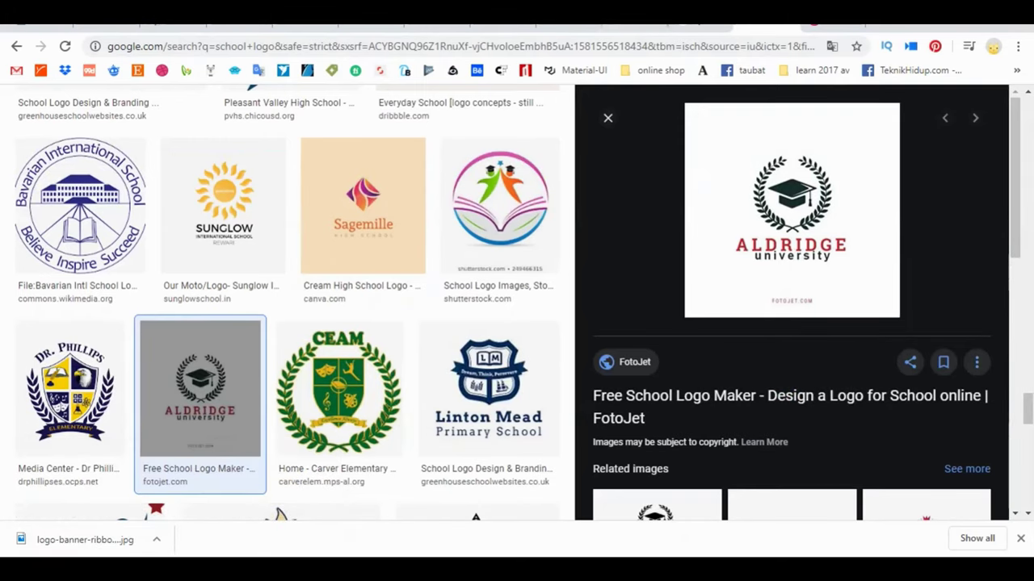
{"action": "left_click", "coordinate": [502, 26]}
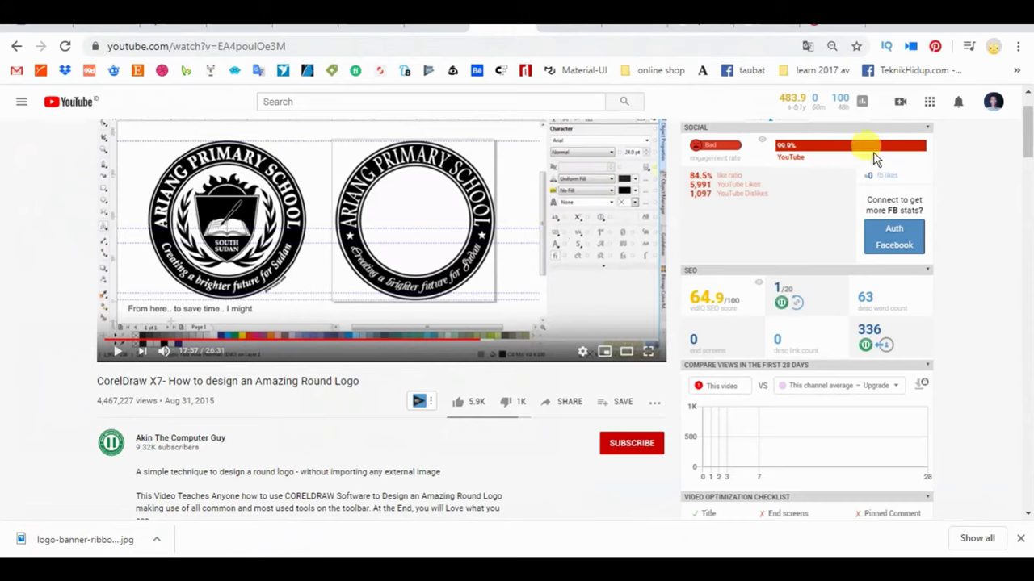
{"action": "left_click", "coordinate": [947, 24]}
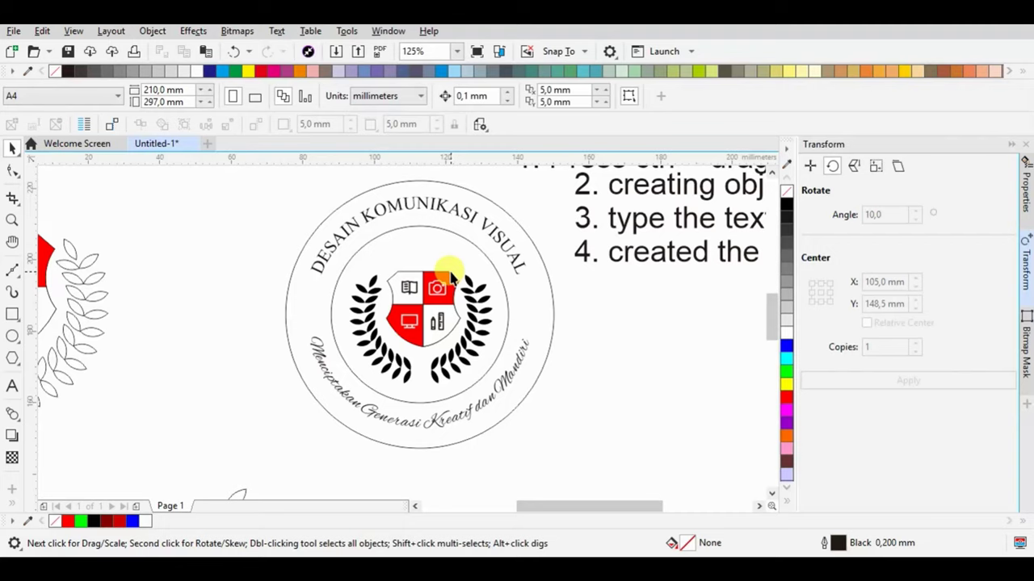
- Break the curved texts apart from their circle and select the outer circle
{"action": "left_click", "coordinate": [390, 190]}
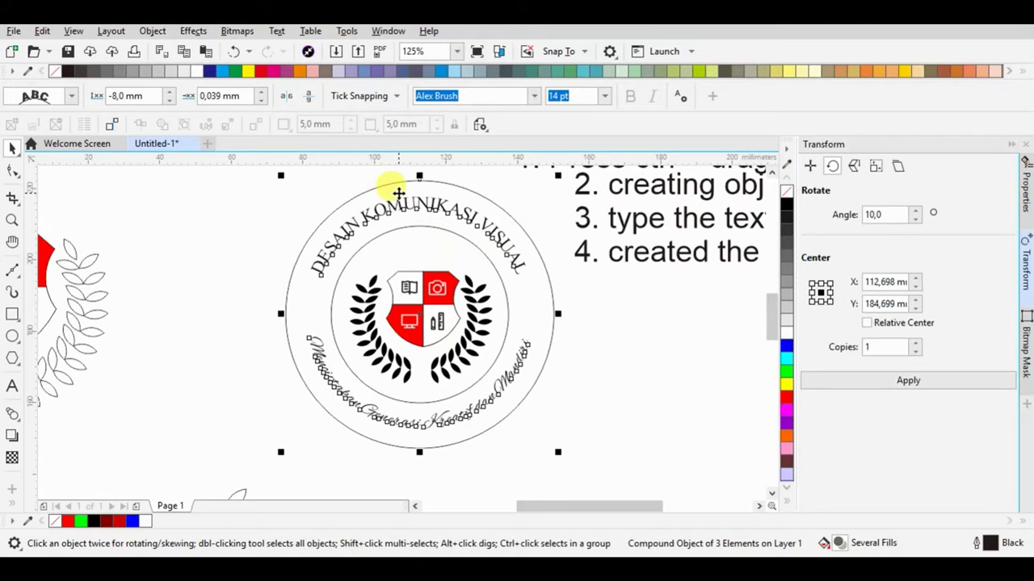
{"action": "key", "text": "ctrl+k"}
{"action": "left_click", "coordinate": [335, 204]}
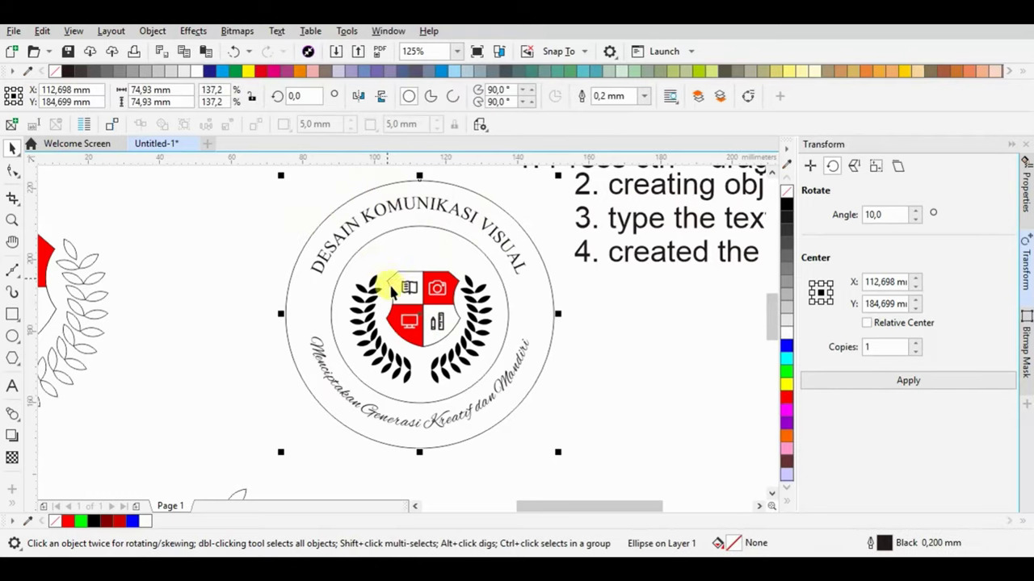
- Delete the numbered note texts beside the logo
{"action": "scroll", "coordinate": [393, 291], "scroll_direction": "down", "scroll_amount": 1}
{"action": "left_click_drag", "start_coordinate": [454, 203], "coordinate": [761, 302]}
{"action": "key", "text": "Delete"}
- Add an outward contour with a 1.644 mm offset to the outer circle and separate it into its own circle
{"action": "scroll", "coordinate": [385, 251], "scroll_direction": "up", "scroll_amount": 2}
{"action": "left_click", "coordinate": [371, 229]}
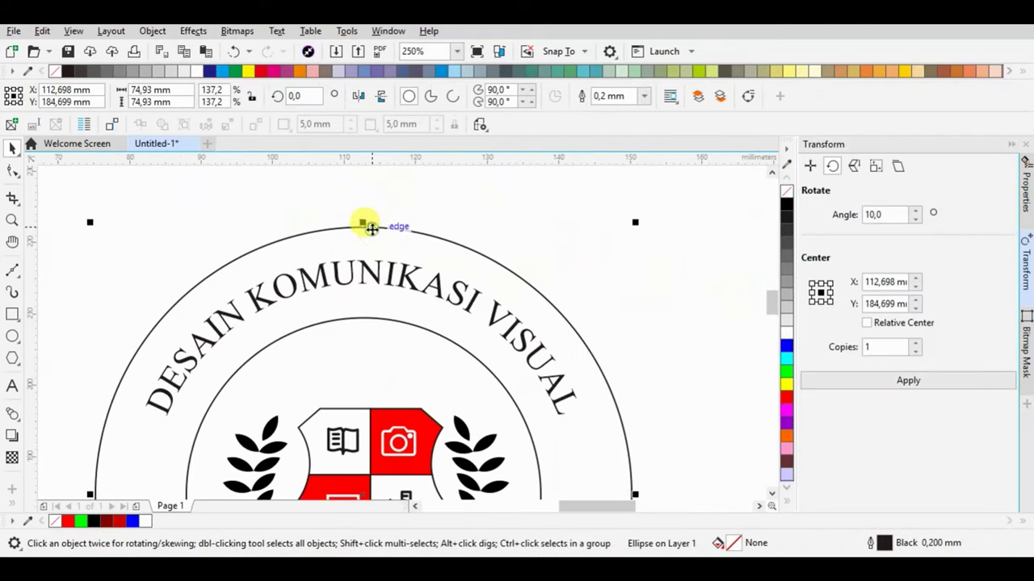
{"action": "left_click", "coordinate": [23, 426]}
{"action": "left_click", "coordinate": [80, 429]}
{"action": "left_click_drag", "start_coordinate": [403, 232], "coordinate": [411, 207]}
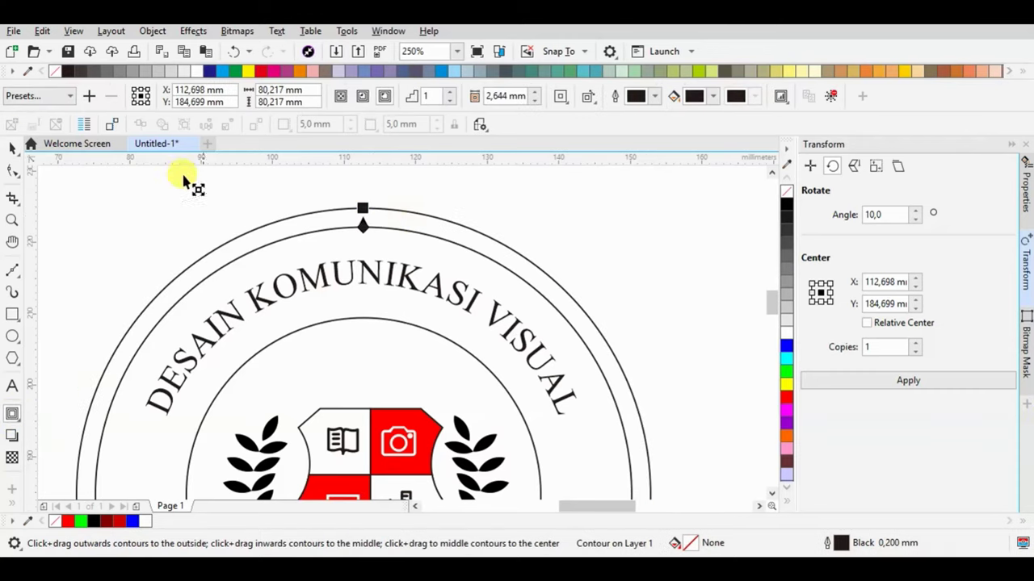
{"action": "left_click", "coordinate": [11, 147]}
{"action": "left_click", "coordinate": [534, 100]}
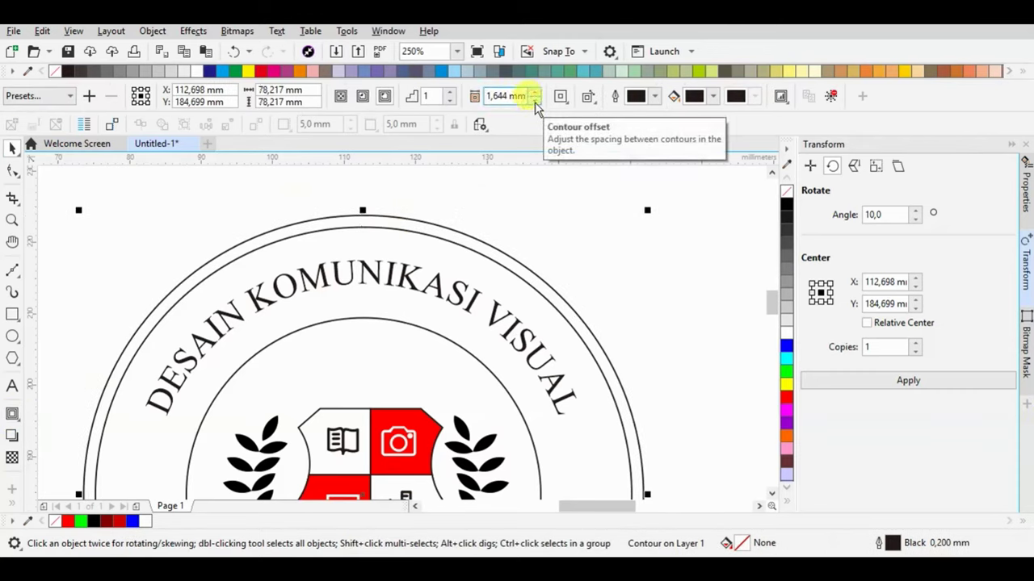
{"action": "key", "text": "ctrl+u"}
{"action": "left_click", "coordinate": [117, 179]}
- Add an inward contour with a 1.644 mm offset to the inner circle, break it apart and ungroup it
{"action": "left_click", "coordinate": [332, 342]}
{"action": "left_click", "coordinate": [12, 414]}
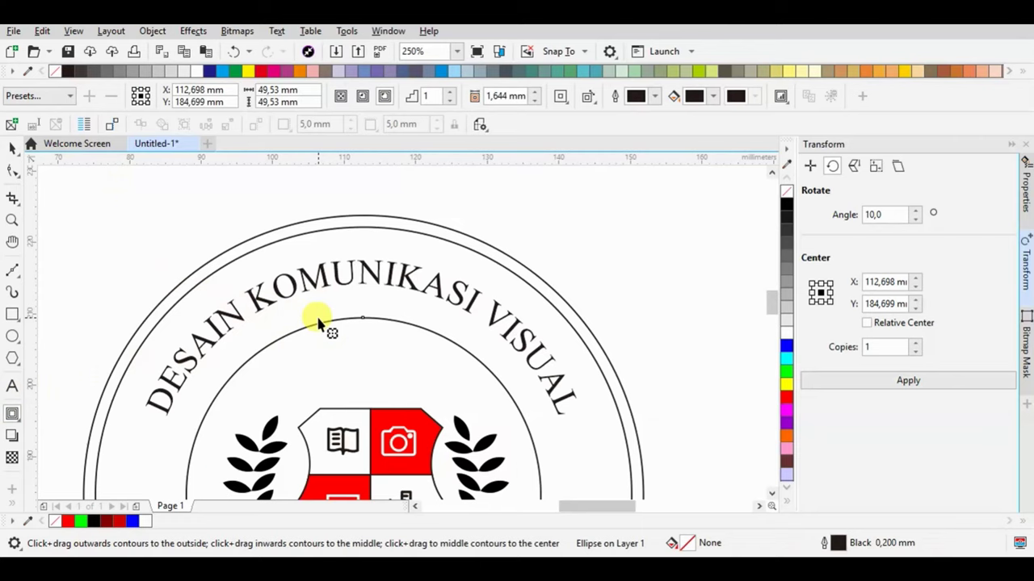
{"action": "left_click_drag", "start_coordinate": [318, 322], "coordinate": [338, 332]}
{"action": "key", "text": "ctrl+k"}
{"action": "key", "text": "ctrl+u"}
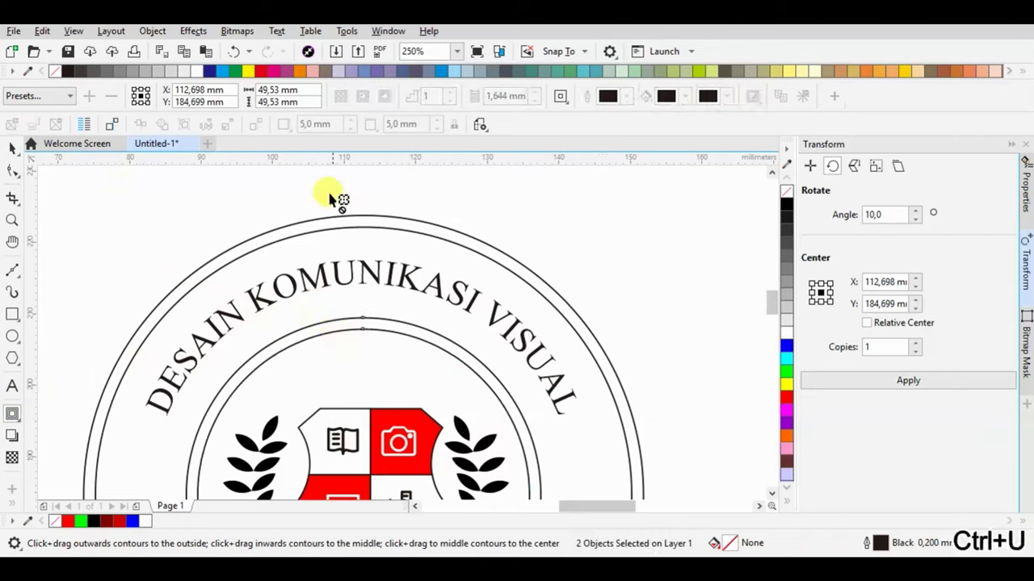
{"action": "left_click", "coordinate": [11, 147]}
- Copy the innermost circle and subtract the original from the outermost circle to form a ring
{"action": "left_click", "coordinate": [389, 338]}
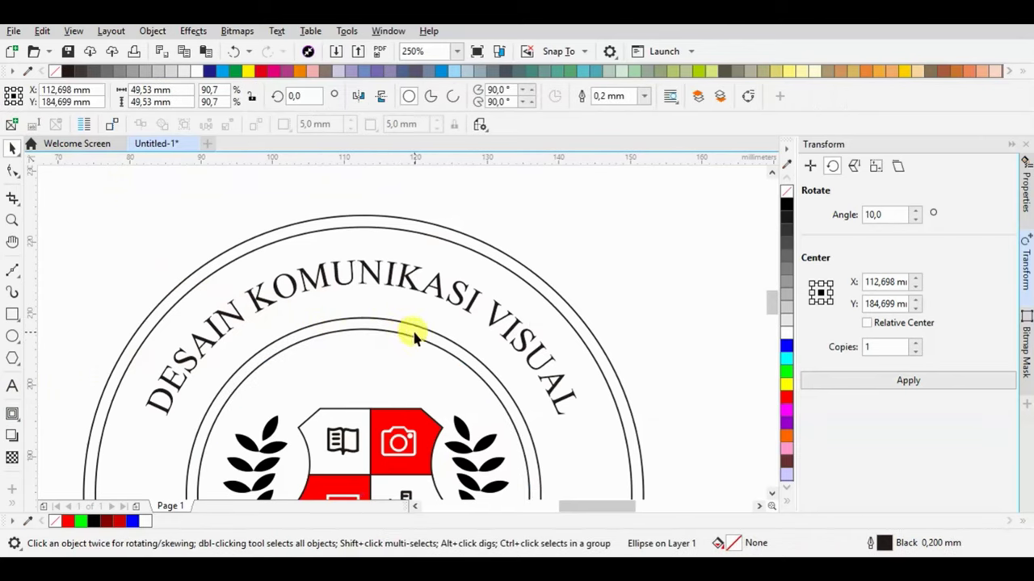
{"action": "right_click", "coordinate": [388, 336]}
{"action": "left_click", "coordinate": [445, 195]}
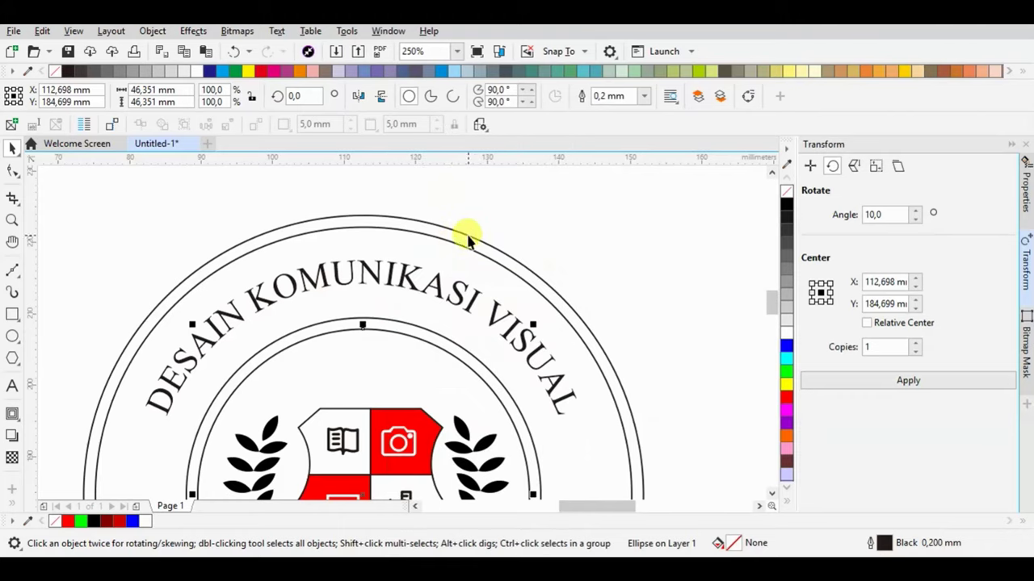
{"action": "left_click", "coordinate": [467, 236], "text": "shift"}
{"action": "left_click", "coordinate": [547, 95]}
- Paste the copied innermost circle back in place and fill the ring with black
{"action": "key", "text": "ctrl+v"}
{"action": "left_click", "coordinate": [421, 327], "text": "shift"}
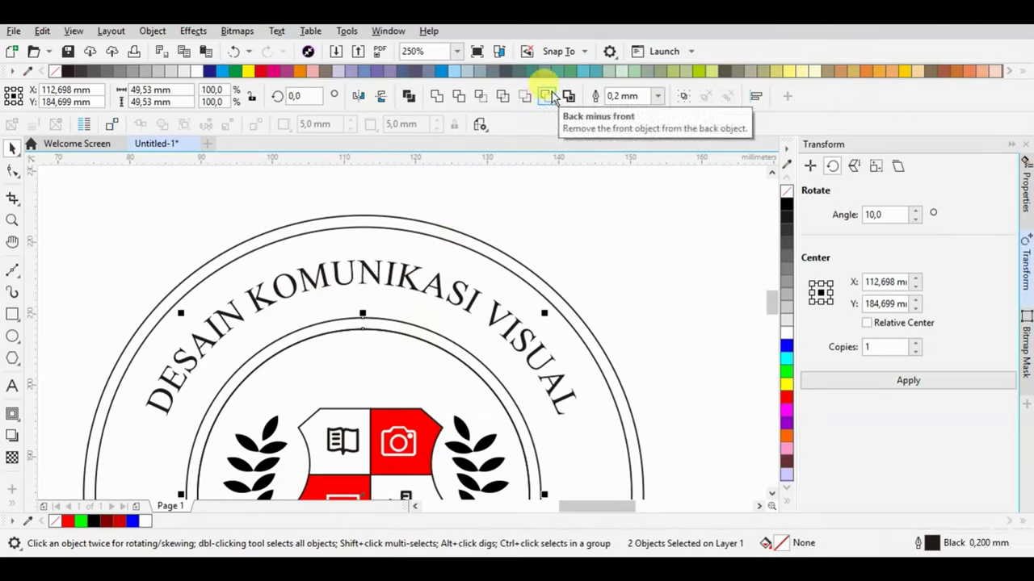
{"action": "left_click", "coordinate": [552, 96]}
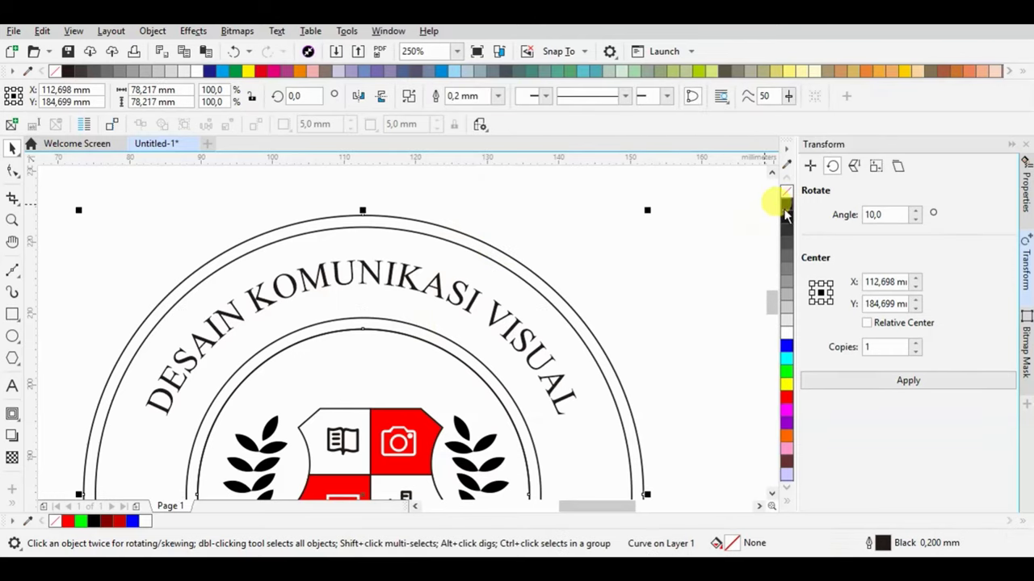
{"action": "left_click", "coordinate": [786, 204]}
- Set the outlines of the two circles lying on the black ring to white
{"action": "left_click", "coordinate": [468, 251]}
{"action": "right_click", "coordinate": [786, 332]}
{"action": "left_click", "coordinate": [417, 323]}
{"action": "right_click", "coordinate": [787, 333]}
{"action": "left_click", "coordinate": [546, 231]}
- Remove the outline of the innermost circle around the shield and fill the curved text DESAIN KOMUNIKASI VISUAL with white
{"action": "scroll", "coordinate": [546, 232], "scroll_direction": "down", "scroll_amount": 1}
{"action": "left_click", "coordinate": [388, 314]}
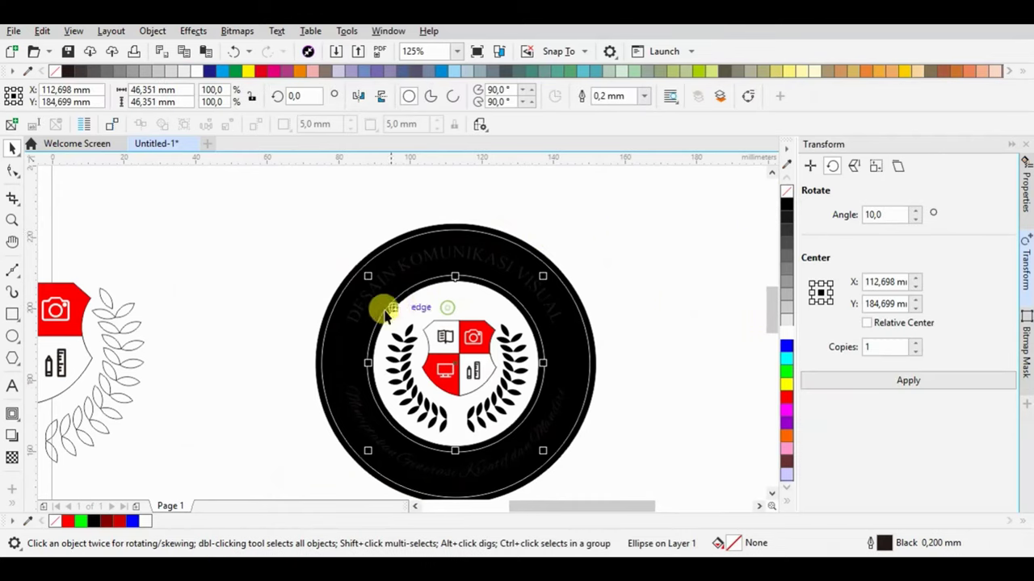
{"action": "right_click", "coordinate": [788, 193]}
{"action": "left_click", "coordinate": [646, 234]}
{"action": "left_click", "coordinate": [481, 280]}
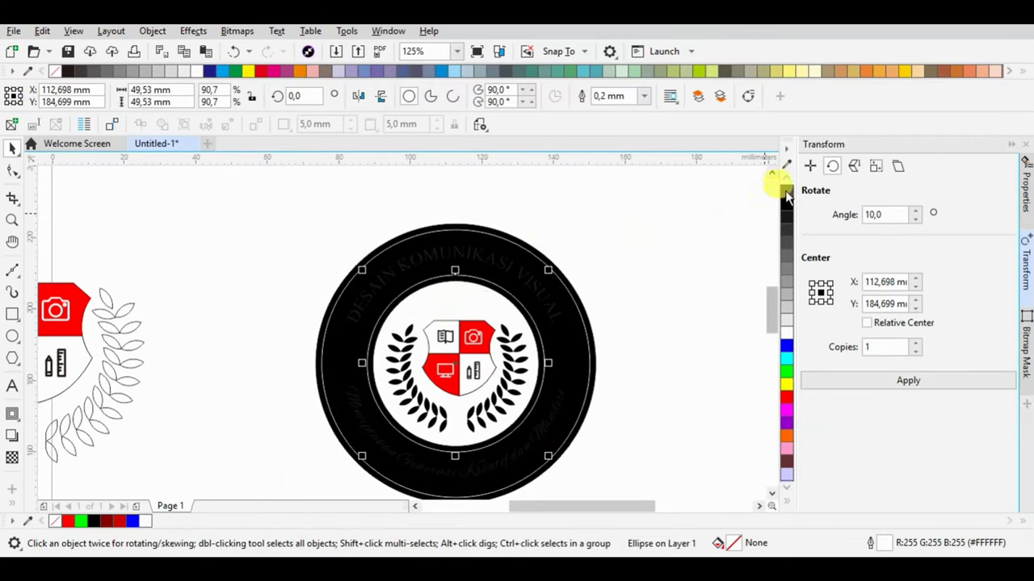
{"action": "left_click", "coordinate": [468, 260]}
{"action": "left_click", "coordinate": [787, 333]}
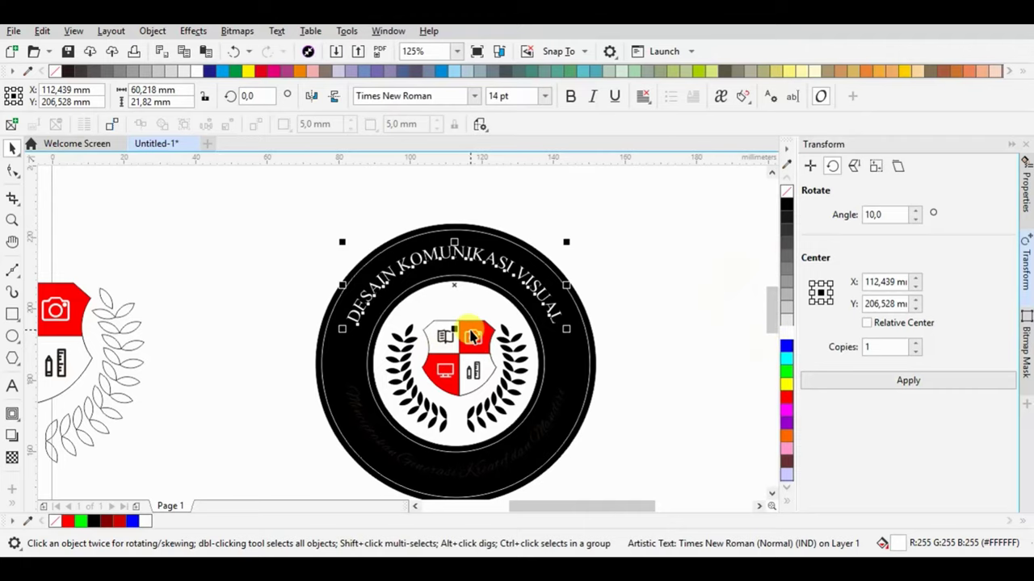
- Sample the ring's black with the Color Eyedropper and try to apply it to objects inside the emblem
{"action": "left_click", "coordinate": [12, 504]}
{"action": "left_click", "coordinate": [37, 387]}
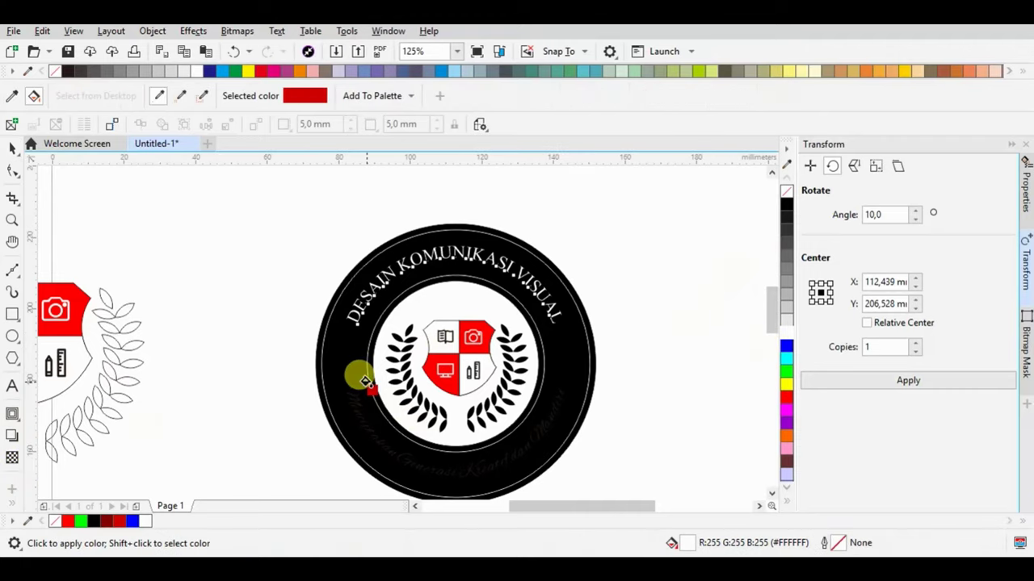
{"action": "left_click", "coordinate": [360, 390], "text": "shift"}
{"action": "left_click", "coordinate": [402, 333]}
{"action": "scroll", "coordinate": [526, 231], "scroll_direction": "up", "scroll_amount": 3}
{"action": "left_click", "coordinate": [464, 328]}
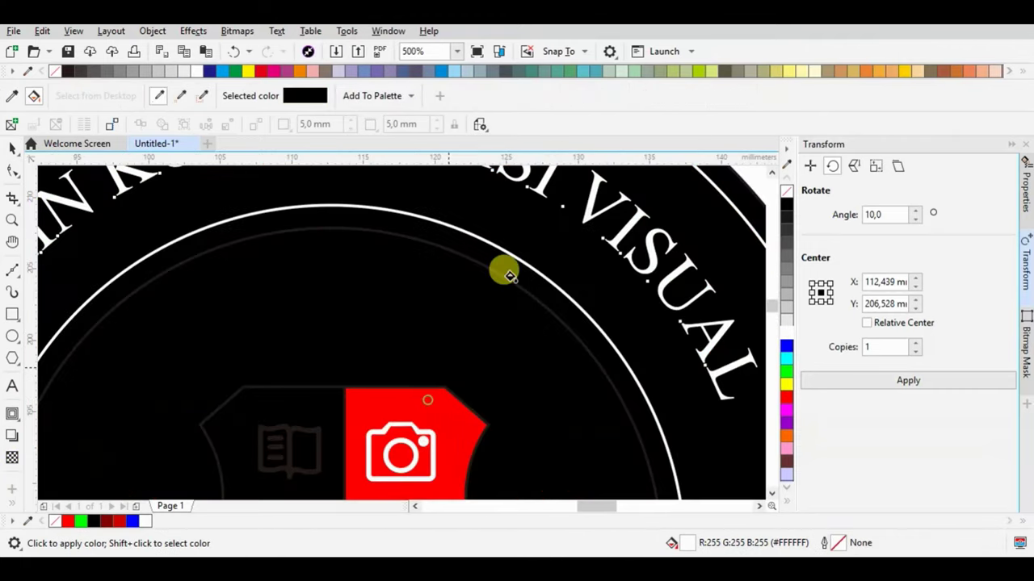
- Remove the dark outline of the circle just inside the ring's inner white circle
{"action": "scroll", "coordinate": [463, 328], "scroll_direction": "down", "scroll_amount": 1}
{"action": "key", "text": "space"}
{"action": "left_click", "coordinate": [445, 231]}
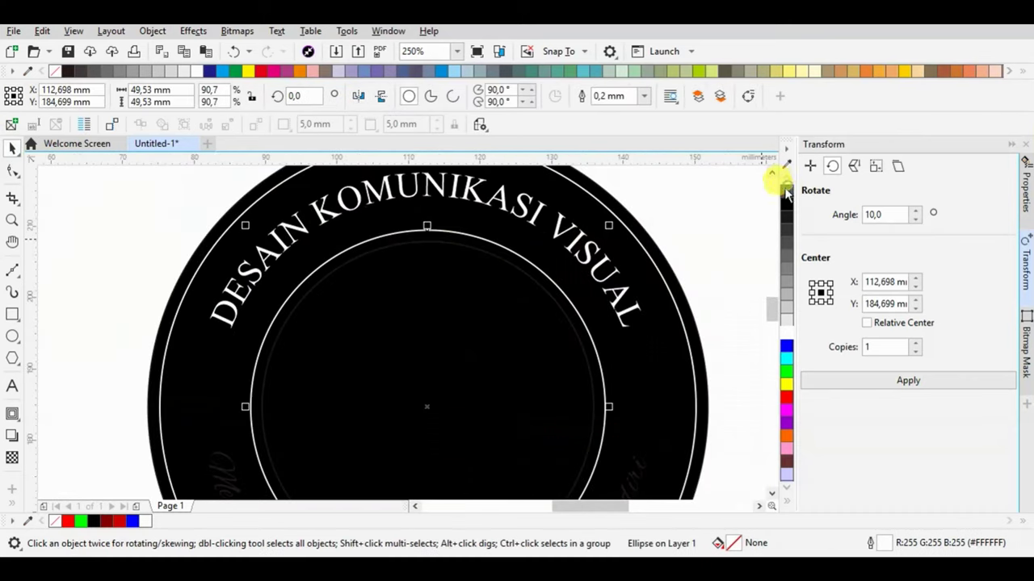
{"action": "left_click", "coordinate": [496, 258]}
{"action": "left_click", "coordinate": [787, 191]}
{"action": "key", "text": "Escape"}
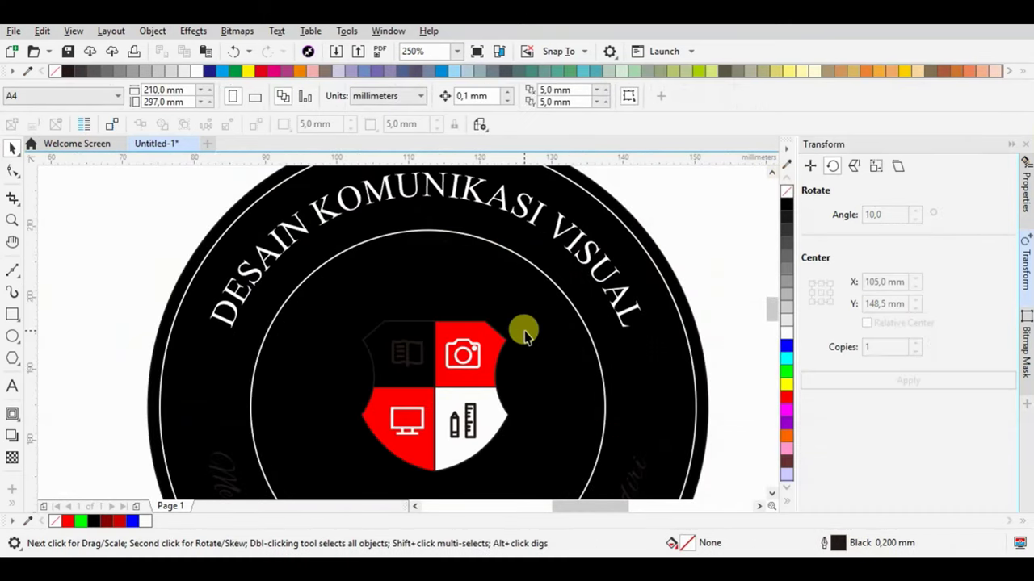
- Undo the black fills inside the emblem's center circle and the shield
{"action": "left_click", "coordinate": [583, 322]}
{"action": "left_click", "coordinate": [669, 269], "text": "shift"}
{"action": "key", "text": "ctrl+z"}
{"action": "left_click", "coordinate": [544, 98]}
{"action": "left_click", "coordinate": [686, 205]}
{"action": "key", "text": "ctrl+v"}
{"action": "left_click", "coordinate": [642, 250], "text": "shift"}
{"action": "left_click", "coordinate": [543, 98]}
{"action": "left_click", "coordinate": [694, 226]}
{"action": "key", "text": "ctrl+v"}
{"action": "left_click", "coordinate": [543, 271], "text": "shift"}
{"action": "left_click", "coordinate": [545, 98]}
{"action": "left_click_drag", "start_coordinate": [533, 314], "coordinate": [635, 316]}
{"action": "key", "text": "ctrl+z"}
{"action": "key", "text": "ctrl+v"}
{"action": "left_click", "coordinate": [673, 271], "text": "shift"}
{"action": "left_click", "coordinate": [545, 96]}
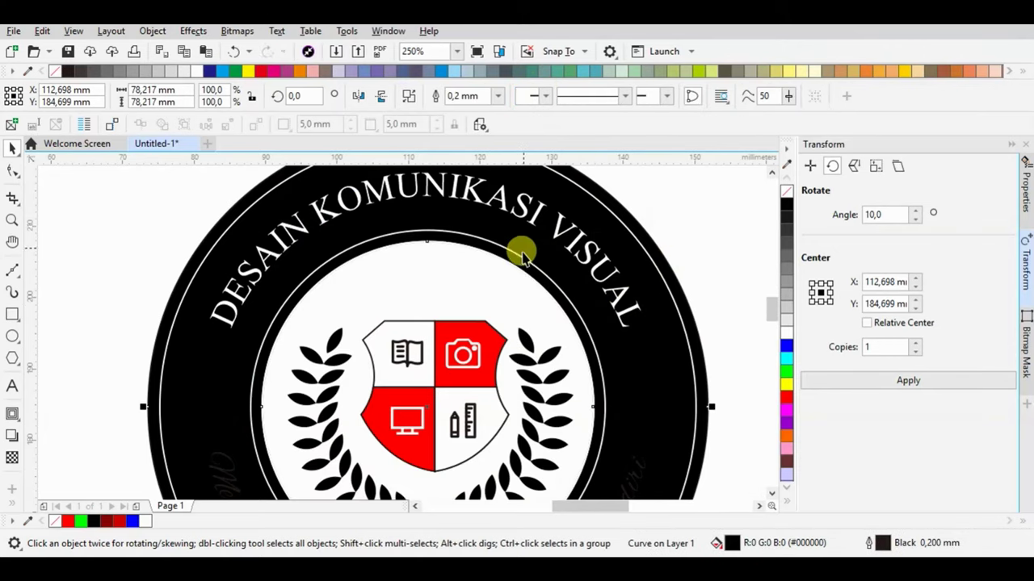
- Set the outlines of the two white circles on the black ring to 0.5 mm and convert them to objects
{"action": "scroll", "coordinate": [522, 255], "scroll_direction": "down", "scroll_amount": 1}
{"action": "scroll", "coordinate": [510, 215], "scroll_direction": "up", "scroll_amount": 1}
{"action": "left_click", "coordinate": [508, 190]}
{"action": "left_click", "coordinate": [483, 276], "text": "shift"}
{"action": "left_click", "coordinate": [657, 96]}
{"action": "left_click", "coordinate": [636, 171]}
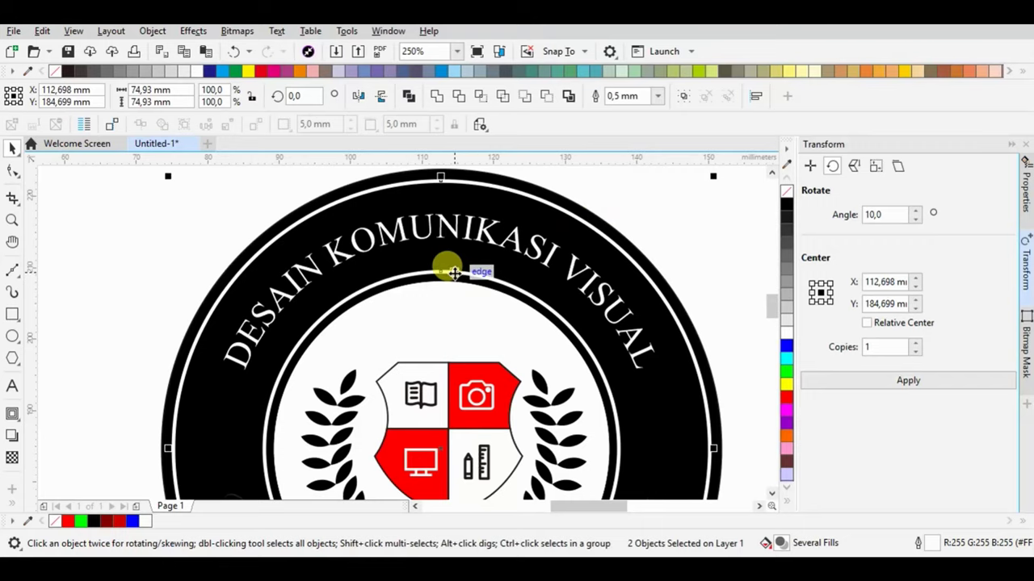
{"action": "key", "text": "ctrl+shift+q"}
- Make the curved upper text bold at 13.388 pt and fill the script slogan along the ring's lower half with white
{"action": "left_click", "coordinate": [457, 216]}
{"action": "key", "text": "ctrl+b"}
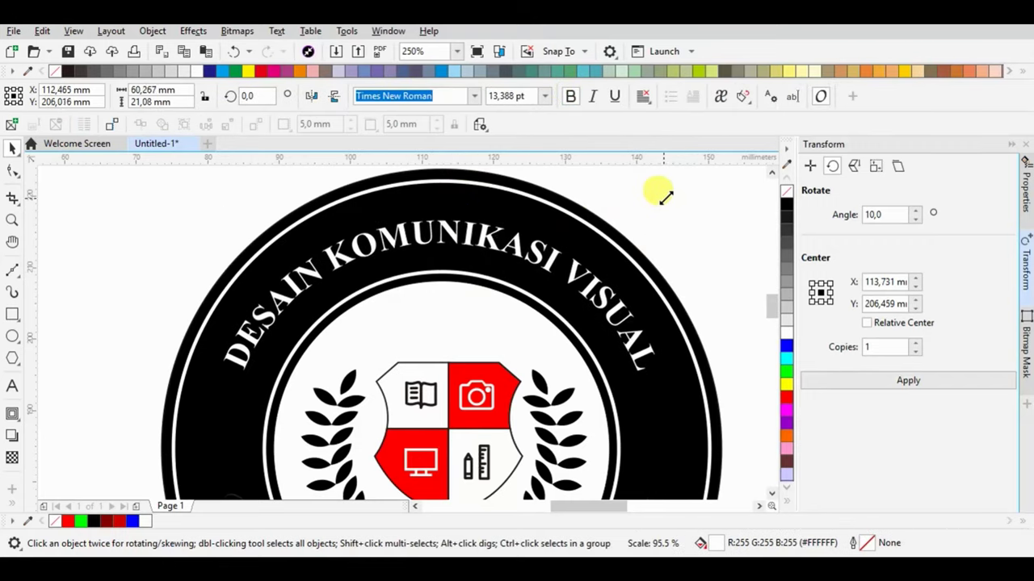
{"action": "scroll", "coordinate": [614, 226], "scroll_direction": "down", "scroll_amount": 2}
{"action": "left_click", "coordinate": [526, 431]}
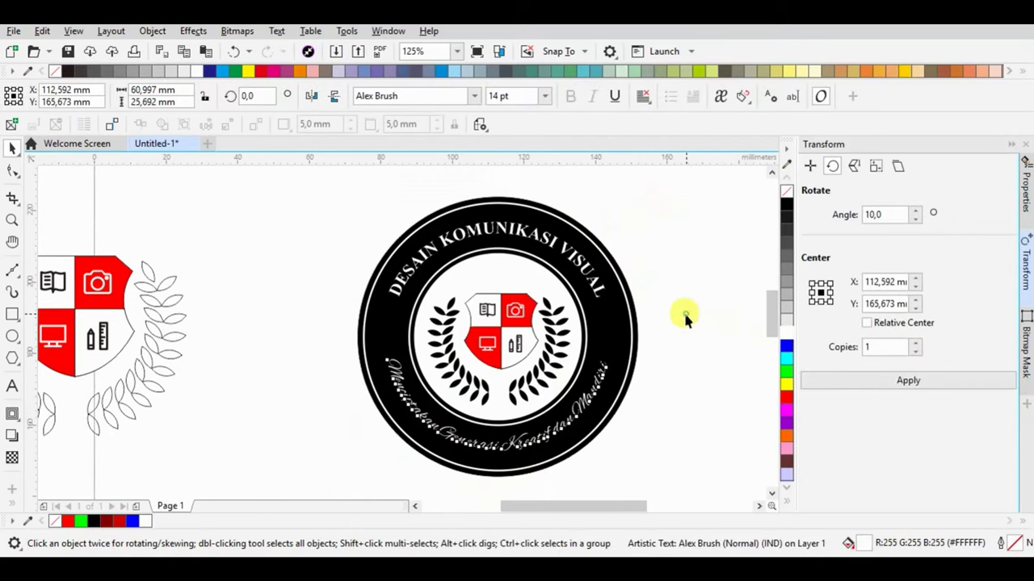
{"action": "left_click", "coordinate": [619, 288]}
- Build a thick shield border by welding pasted copies of both shield halves with a 1 mm outline and converting that outline to an object
{"action": "left_click", "coordinate": [521, 299]}
{"action": "scroll", "coordinate": [527, 301], "scroll_direction": "up", "scroll_amount": 2}
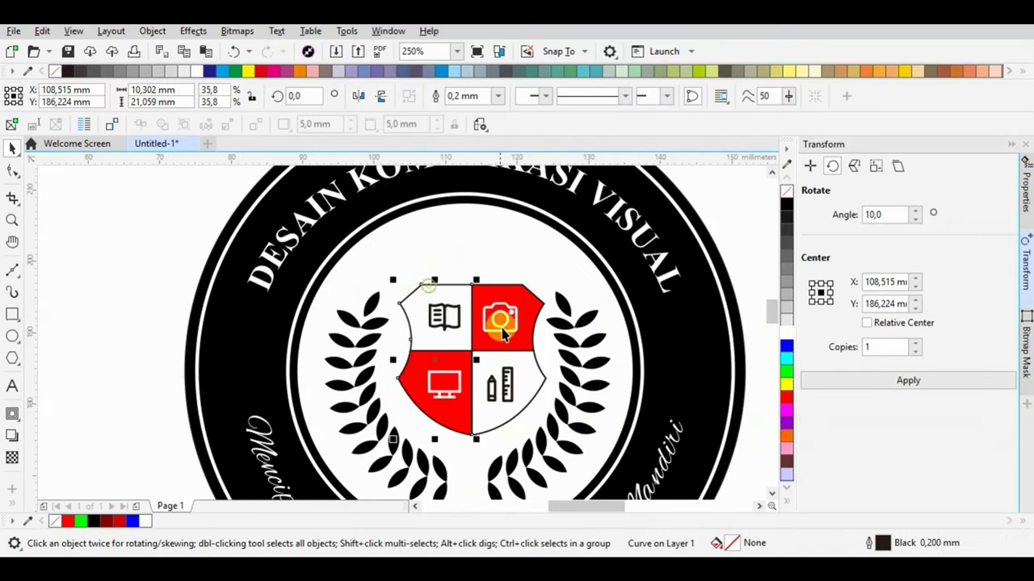
{"action": "left_click", "coordinate": [533, 315], "text": "shift"}
{"action": "left_click", "coordinate": [657, 95]}
{"action": "left_click", "coordinate": [630, 177]}
{"action": "key", "text": "ctrl+z"}
{"action": "key", "text": "ctrl+v"}
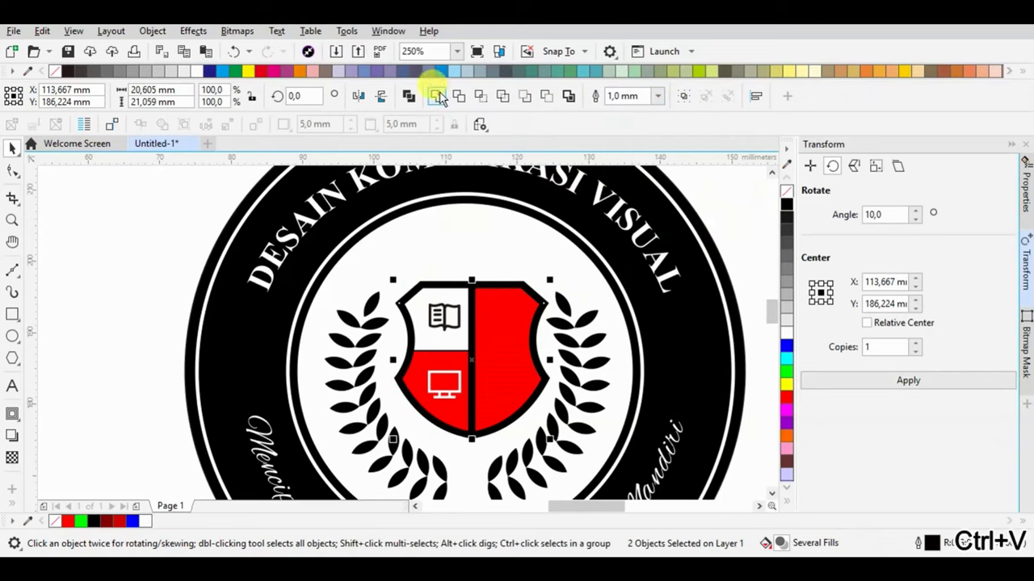
{"action": "left_click", "coordinate": [436, 96]}
{"action": "key", "text": "ctrl+shift+q"}
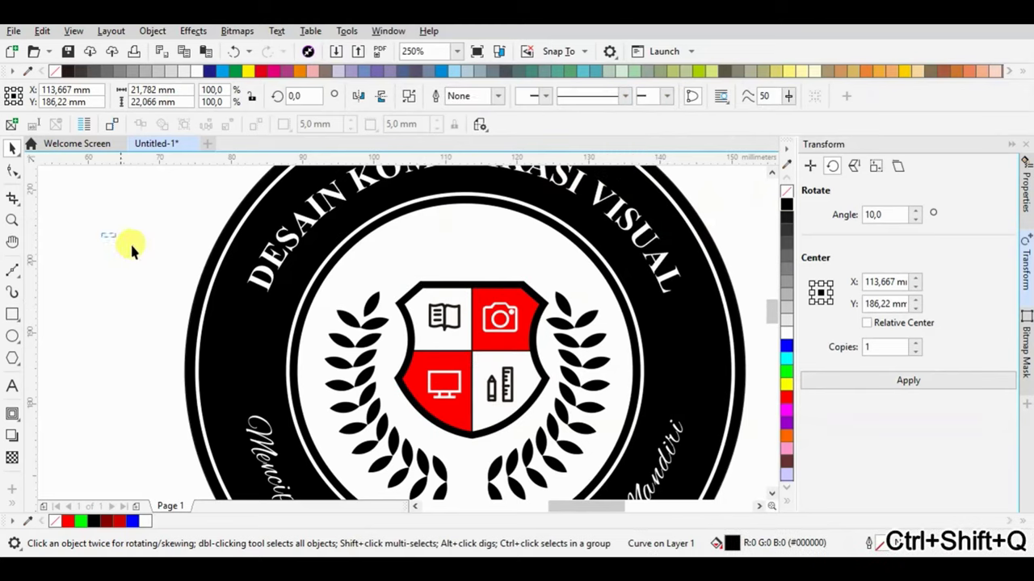
- Remove the thin outlines of the shield quarters and fill the two red quarters with black
{"action": "left_click", "coordinate": [562, 274]}
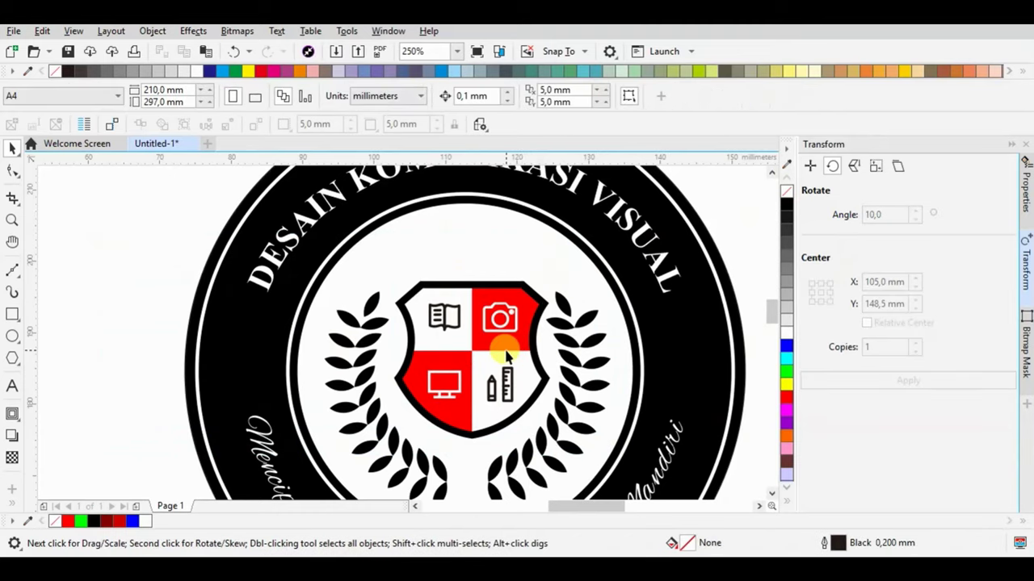
{"action": "left_click", "coordinate": [505, 357]}
{"action": "left_click", "coordinate": [452, 355]}
{"action": "left_click", "coordinate": [494, 322], "text": "shift"}
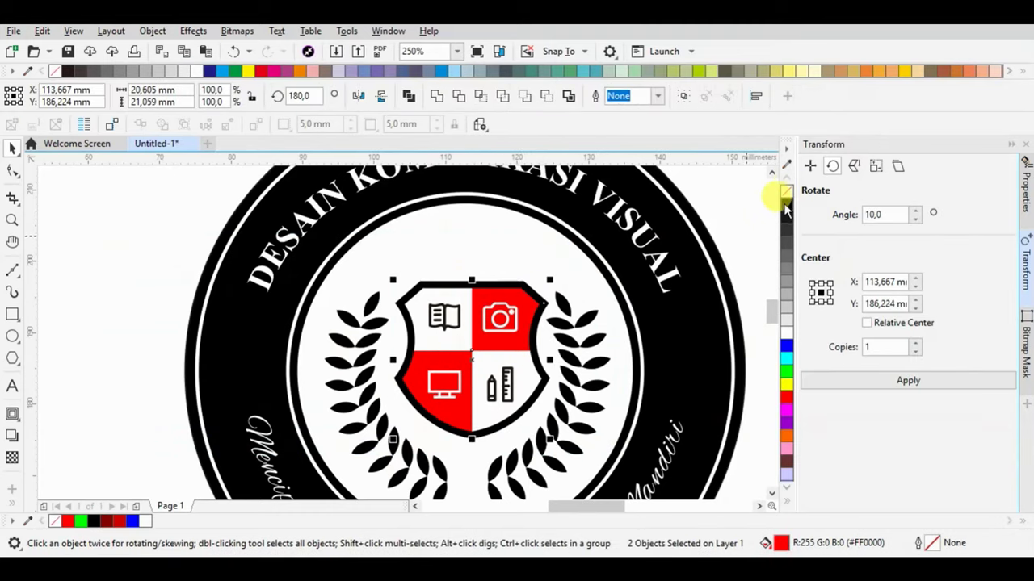
{"action": "left_click", "coordinate": [783, 204]}
- Delete the draft shield, outlined leaf branches and spare leaf shapes lying beside the finished emblem
{"action": "scroll", "coordinate": [509, 287], "scroll_direction": "down", "scroll_amount": 2}
{"action": "left_click", "coordinate": [687, 287]}
{"action": "left_click_drag", "start_coordinate": [291, 344], "coordinate": [182, 394]}
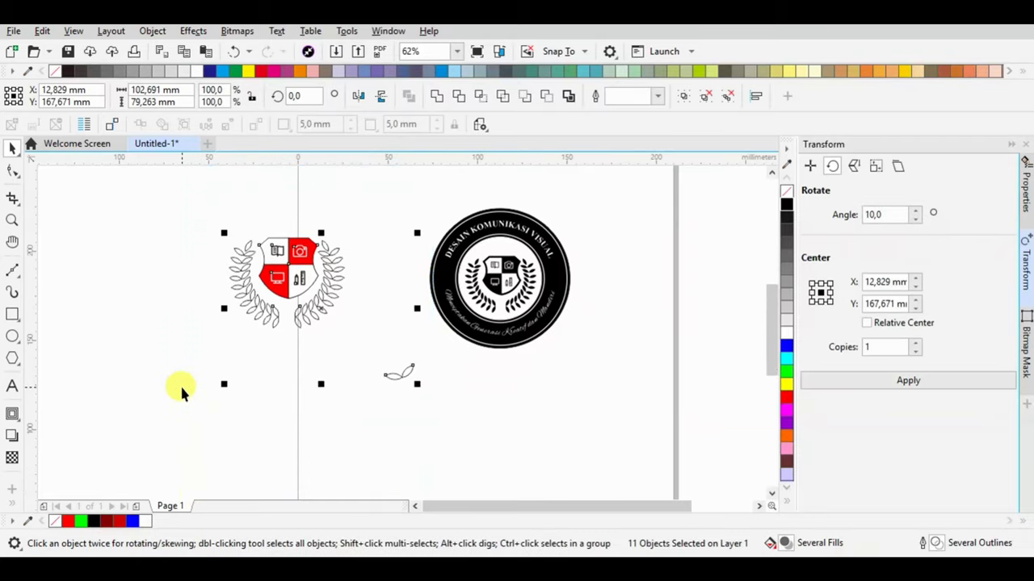
{"action": "key", "text": "Delete"}
{"action": "scroll", "coordinate": [475, 323], "scroll_direction": "up", "scroll_amount": 3}
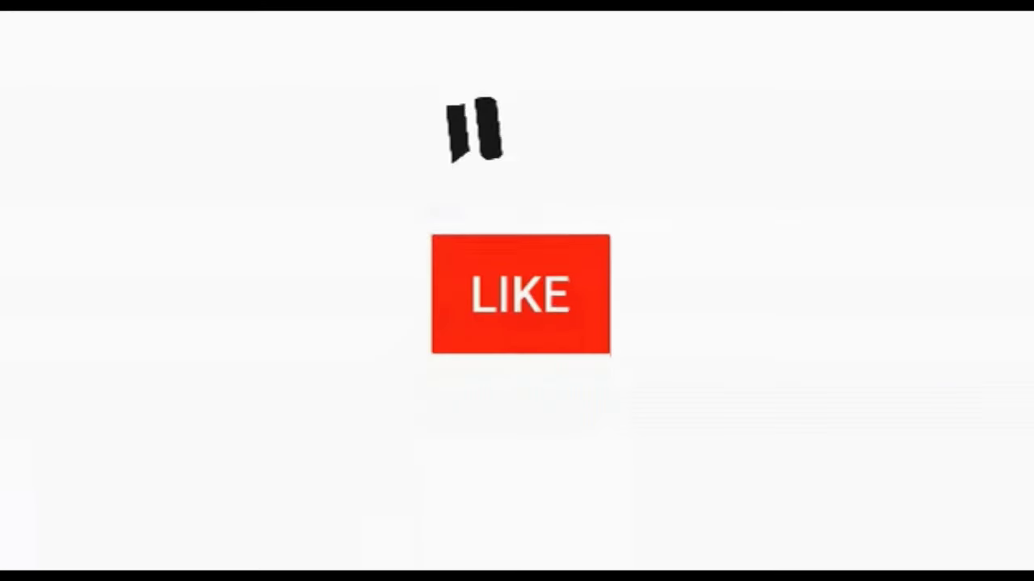